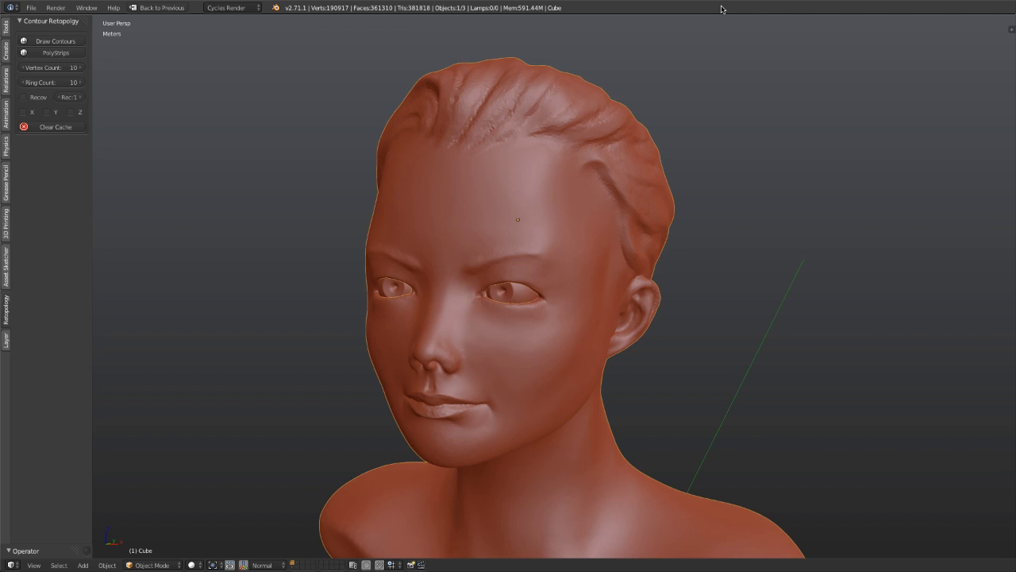
Step: Try drawing contour loops around the neck with the Draw Contours tool, and discard them
{"action": "left_click", "coordinate": [69, 41]}
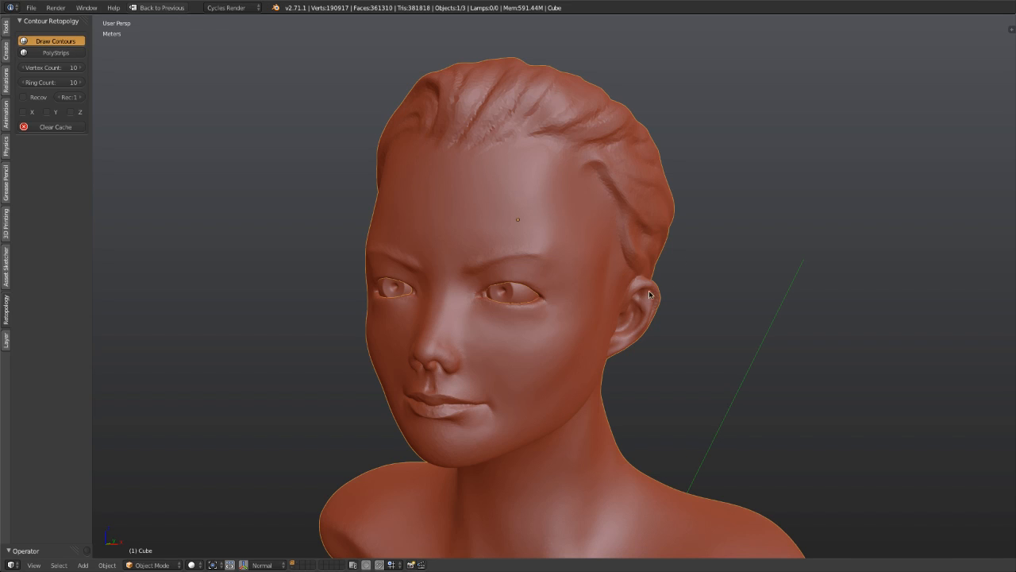
{"action": "mouse_move", "coordinate": [649, 291]}
{"action": "middle_mouse_down"}
{"action": "mouse_move", "coordinate": [521, 237]}
{"action": "mouse_move", "coordinate": [566, 279]}
{"action": "mouse_move", "coordinate": [563, 333]}
{"action": "middle_mouse_up"}
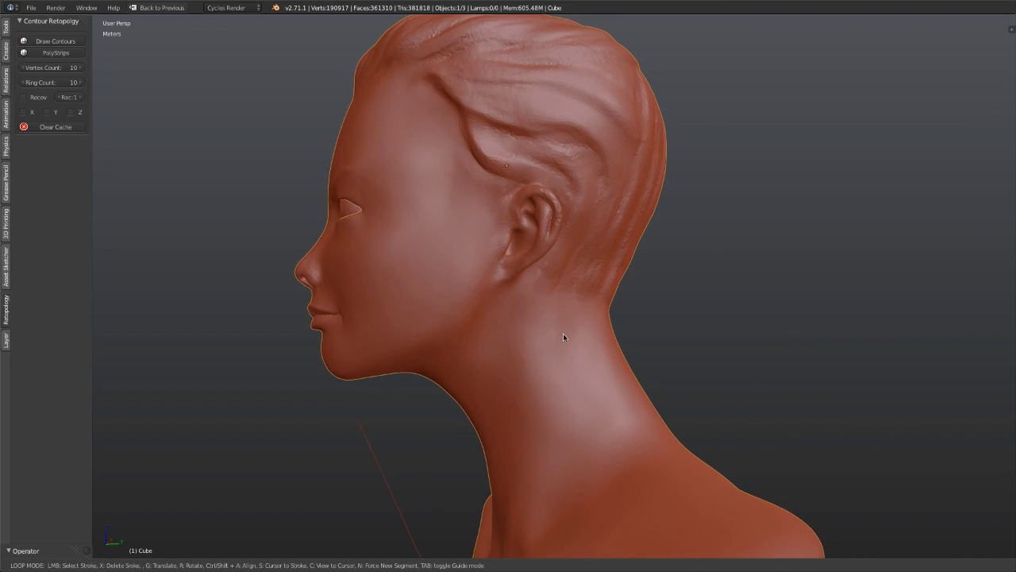
{"action": "left_click", "coordinate": [632, 298]}
{"action": "left_click_drag", "start_coordinate": [632, 298], "coordinate": [427, 444]}
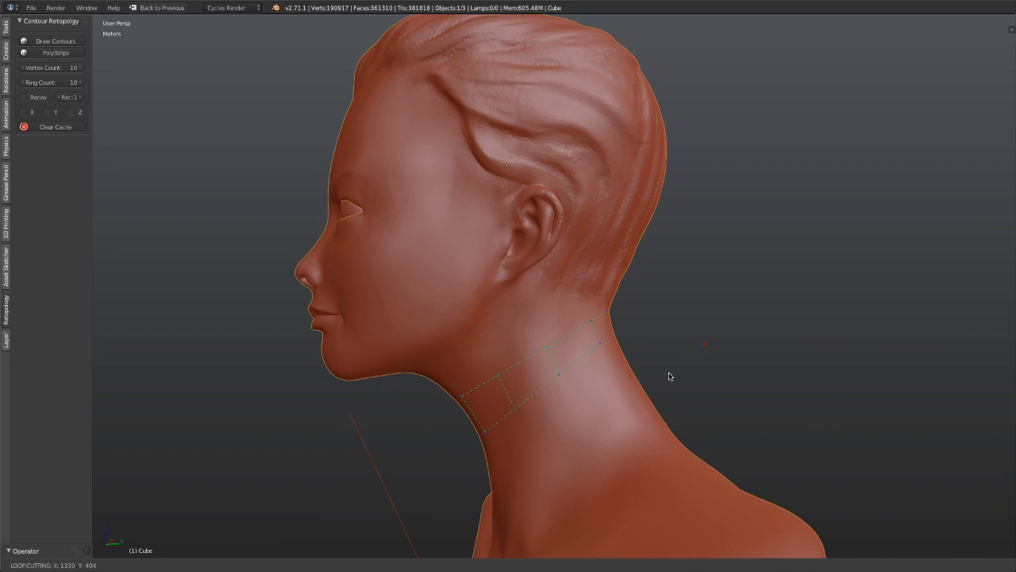
{"action": "left_click_drag", "start_coordinate": [667, 376], "coordinate": [459, 502]}
{"action": "scroll", "coordinate": [691, 402], "scroll_direction": "up", "scroll_amount": 3, "text": "ctrl"}
{"action": "left_click", "coordinate": [618, 432]}
{"action": "key", "text": "x"}
{"action": "middle_click_drag", "start_coordinate": [674, 384], "coordinate": [633, 369]}
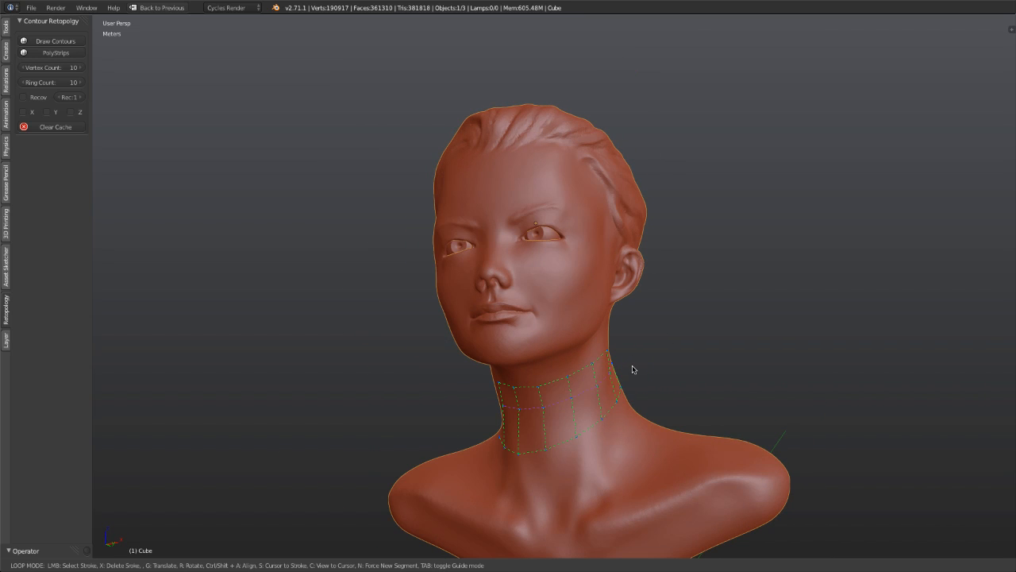
{"action": "scroll", "coordinate": [632, 370], "scroll_direction": "up", "scroll_amount": 3}
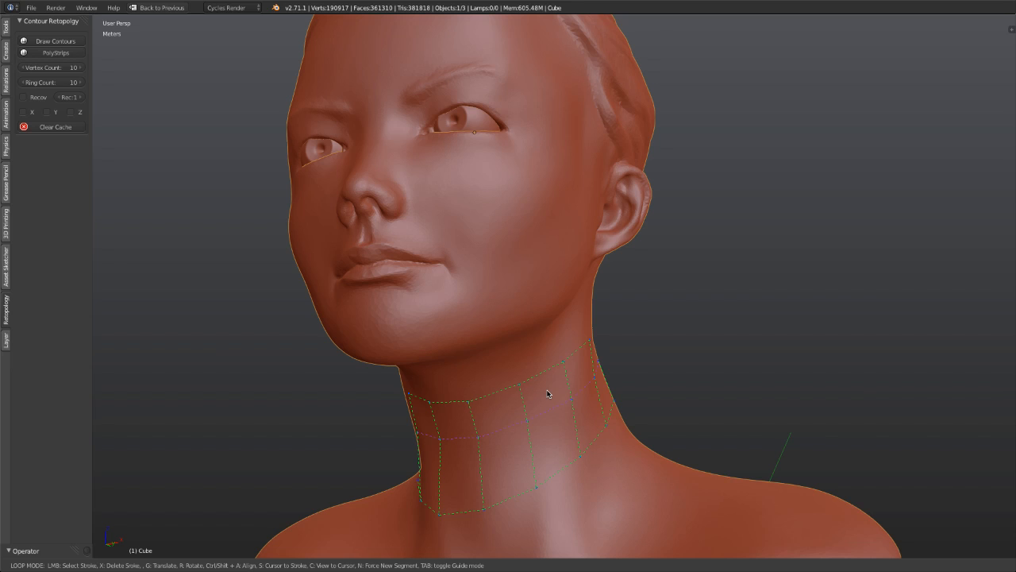
{"action": "key", "text": "Escape"}
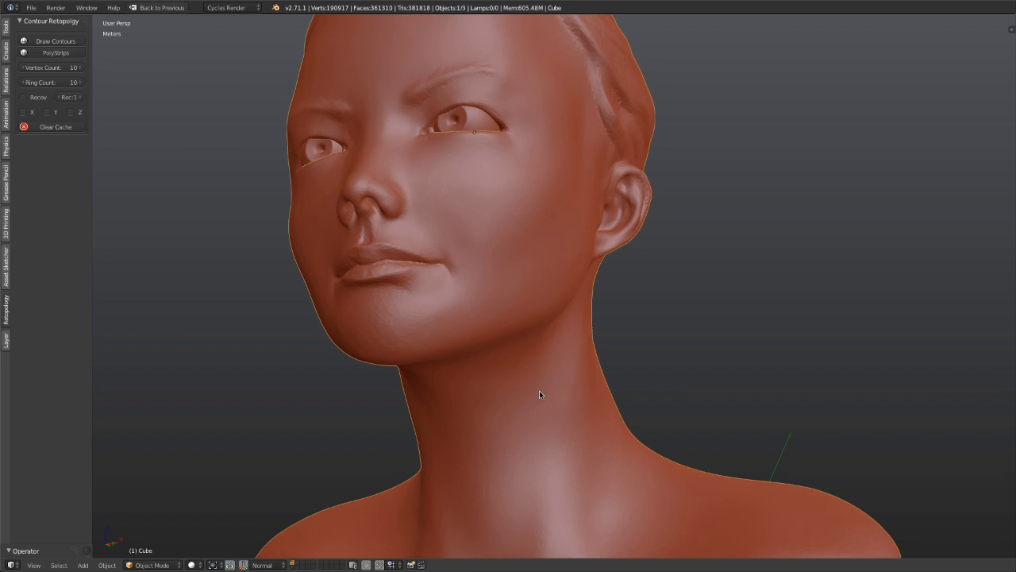
Step: With PolyStrips and an enlarged brush, draw a C-shaped strip from above the eyebrow around to below the eye nearest the visible ear, and confirm it
{"action": "mouse_move", "coordinate": [537, 395]}
{"action": "middle_mouse_down"}
{"action": "mouse_move", "coordinate": [532, 345]}
{"action": "mouse_move", "coordinate": [601, 288]}
{"action": "mouse_move", "coordinate": [702, 395]}
{"action": "mouse_move", "coordinate": [669, 408]}
{"action": "middle_mouse_up"}
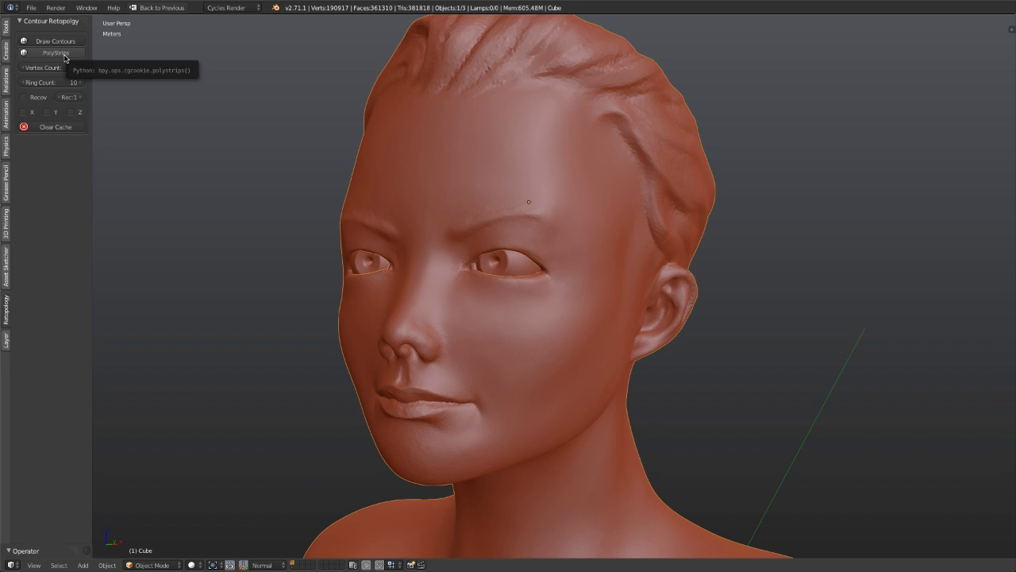
{"action": "left_click", "coordinate": [56, 53]}
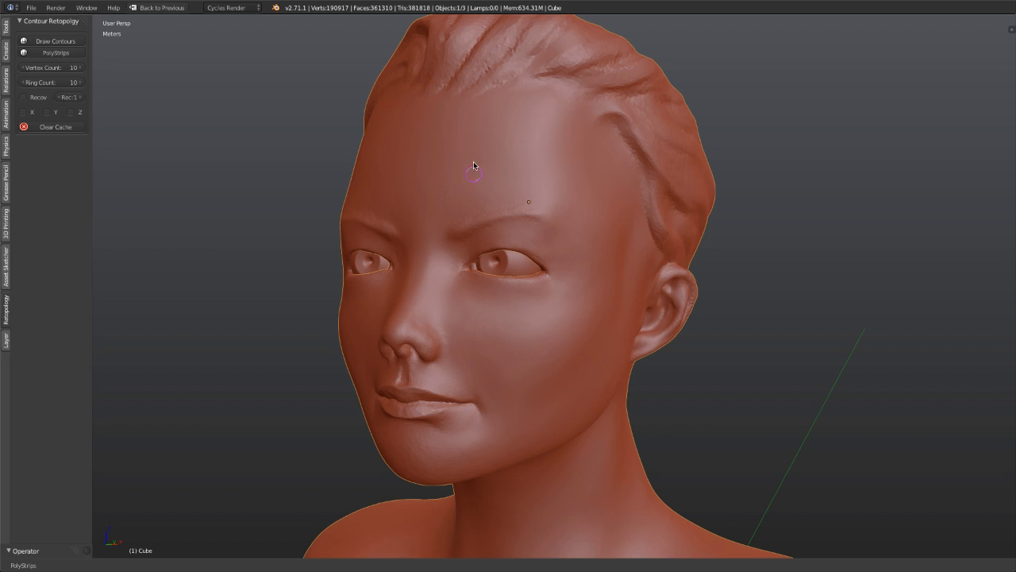
{"action": "middle_click_drag", "start_coordinate": [510, 209], "coordinate": [506, 195]}
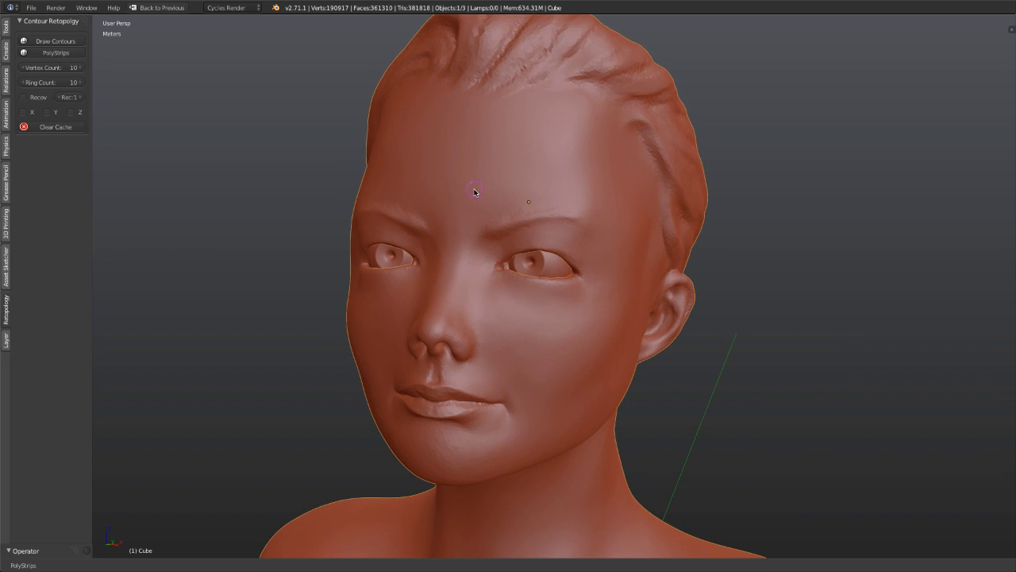
{"action": "key", "text": "f"}
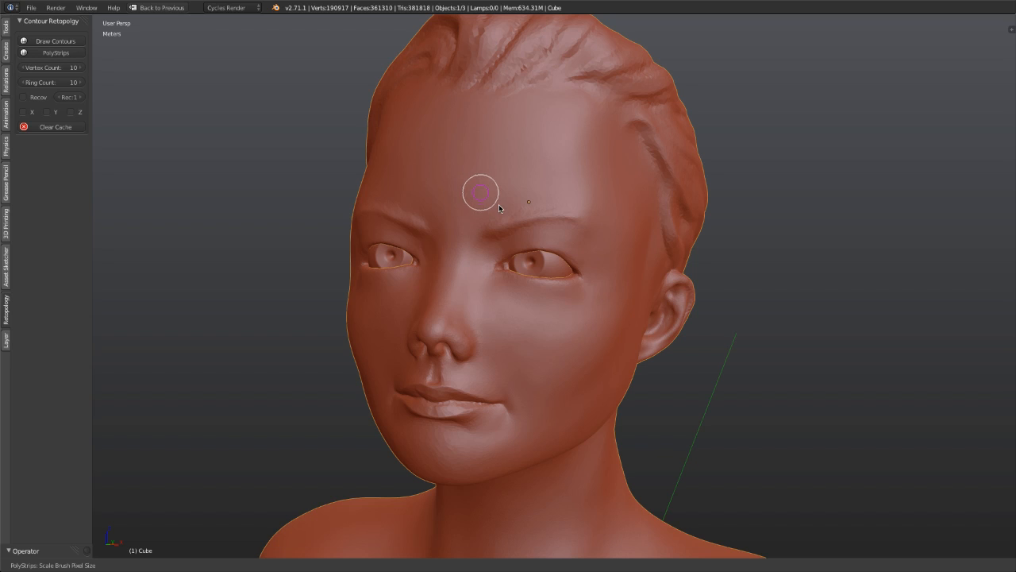
{"action": "left_click", "coordinate": [501, 211]}
{"action": "mouse_move", "coordinate": [501, 211]}
{"action": "middle_mouse_down"}
{"action": "mouse_move", "coordinate": [556, 197]}
{"action": "mouse_move", "coordinate": [558, 172]}
{"action": "mouse_move", "coordinate": [532, 176]}
{"action": "middle_mouse_up"}
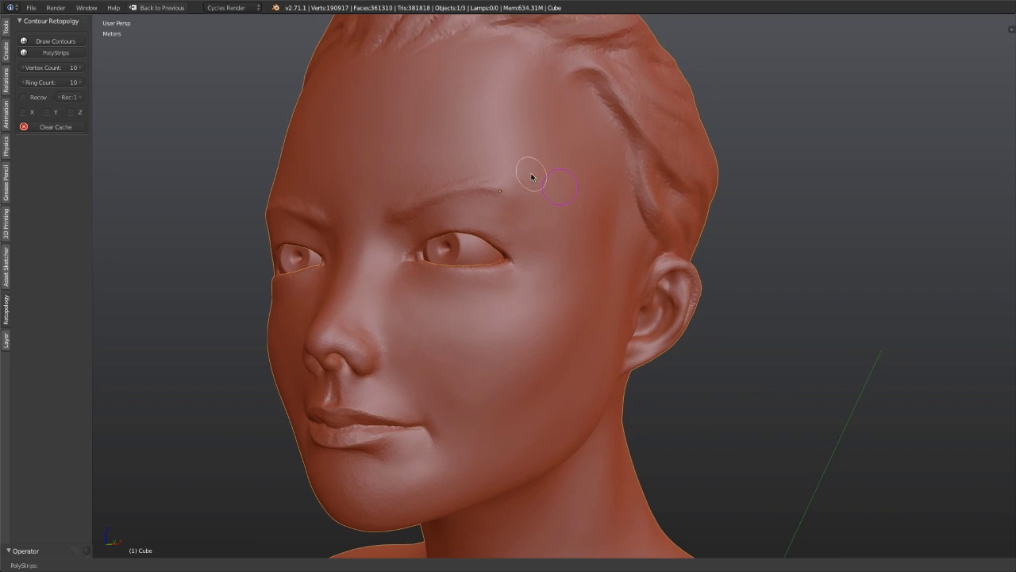
{"action": "middle_click_drag", "start_coordinate": [480, 242], "coordinate": [562, 220]}
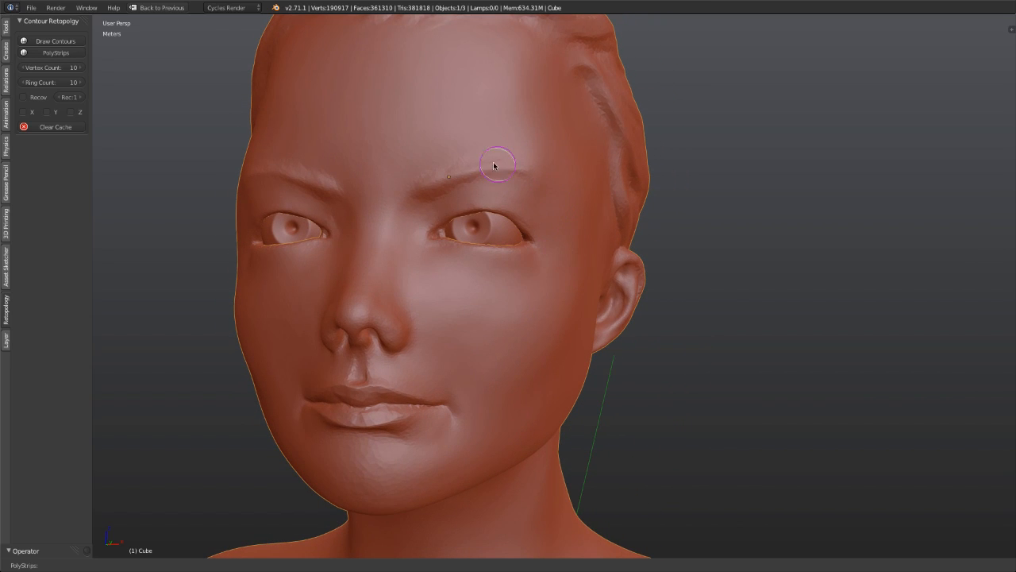
{"action": "mouse_move", "coordinate": [380, 154]}
{"action": "left_mouse_down"}
{"action": "mouse_move", "coordinate": [528, 149]}
{"action": "mouse_move", "coordinate": [575, 200]}
{"action": "mouse_move", "coordinate": [575, 261]}
{"action": "mouse_move", "coordinate": [539, 295]}
{"action": "mouse_move", "coordinate": [443, 285]}
{"action": "mouse_move", "coordinate": [384, 256]}
{"action": "left_mouse_up"}
{"action": "mouse_move", "coordinate": [547, 255]}
{"action": "middle_mouse_down"}
{"action": "mouse_move", "coordinate": [352, 257]}
{"action": "mouse_move", "coordinate": [429, 284]}
{"action": "mouse_move", "coordinate": [522, 277]}
{"action": "mouse_move", "coordinate": [433, 214]}
{"action": "middle_mouse_up"}
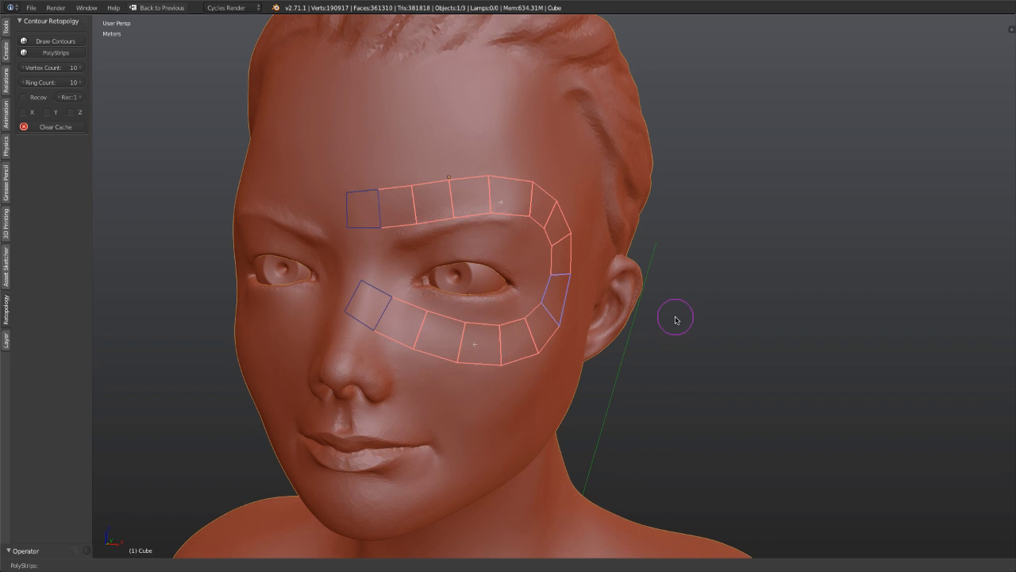
{"action": "key", "text": "Return"}
{"action": "middle_click_drag", "start_coordinate": [676, 320], "coordinate": [578, 321]}
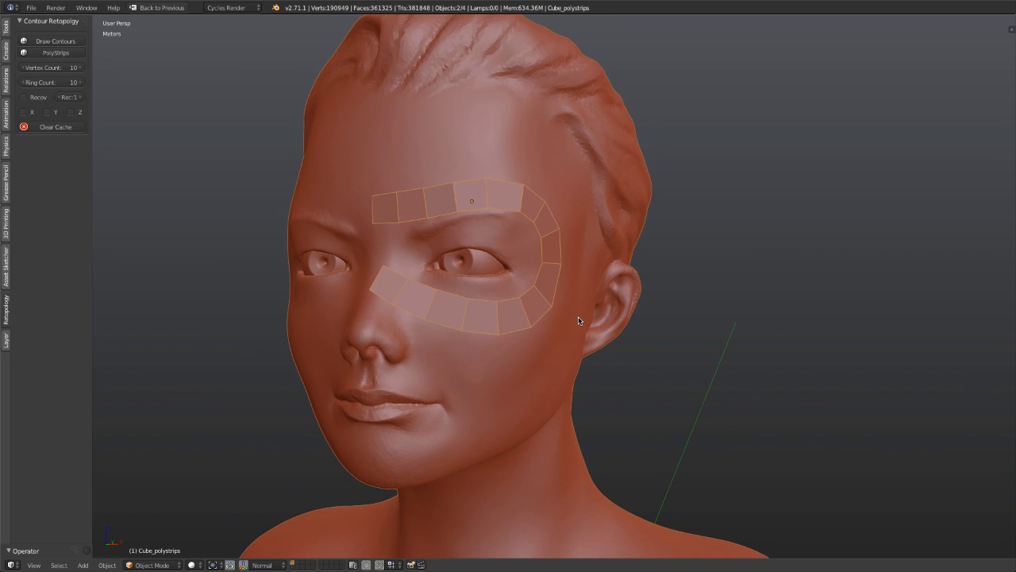
Step: Delete the polystrips mesh around the eye and keep the head sculpt selected
{"action": "right_click", "coordinate": [496, 326]}
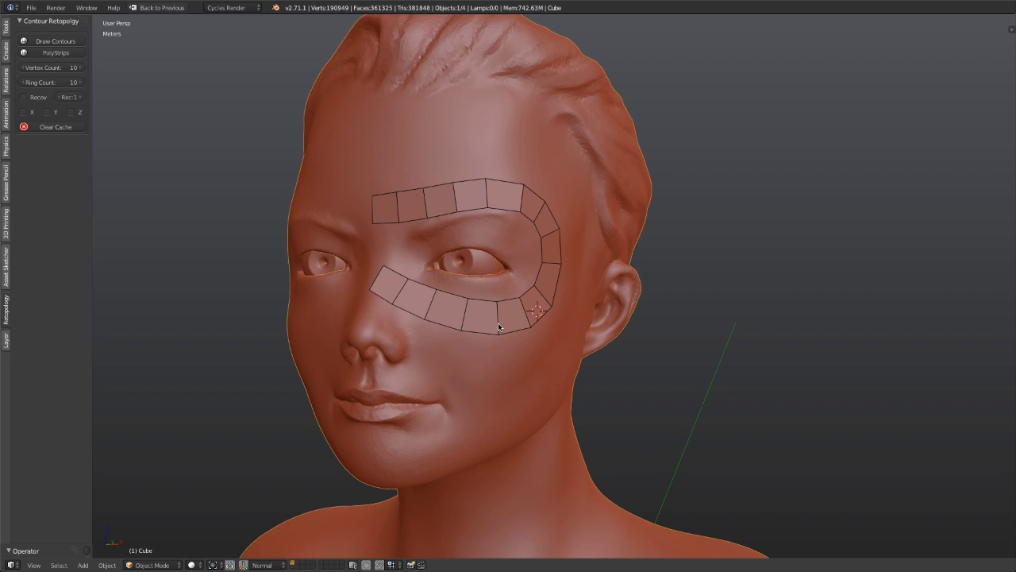
{"action": "right_click", "coordinate": [500, 326]}
{"action": "key", "text": "x"}
{"action": "left_click", "coordinate": [503, 327]}
{"action": "right_click", "coordinate": [301, 197]}
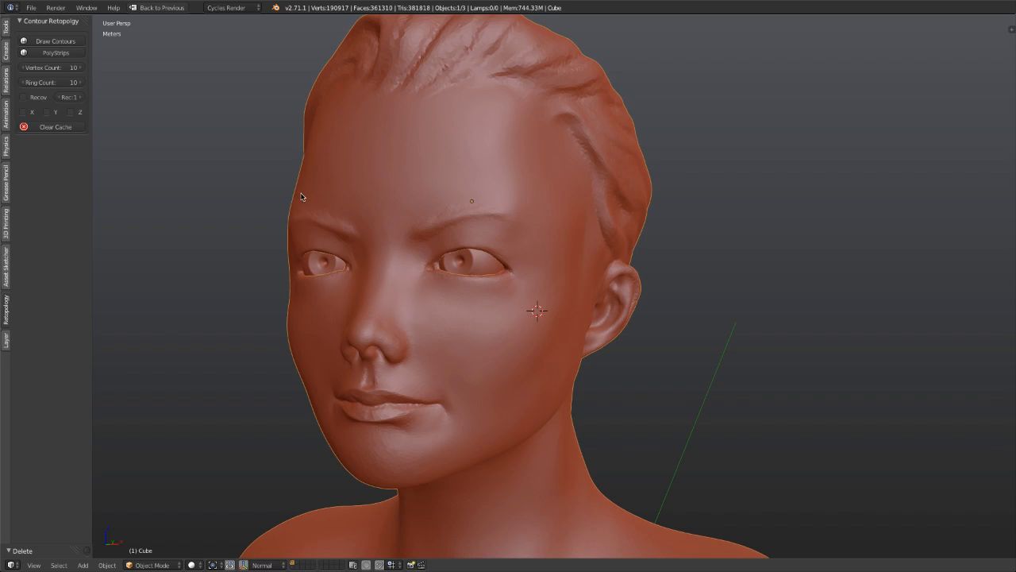
Step: Restart PolyStrips with an enlarged brush and draw a strip from above the eyebrow, around the outer eye corner, to the side of the nose
{"action": "left_click", "coordinate": [57, 53]}
{"action": "scroll", "coordinate": [434, 215], "scroll_direction": "up", "scroll_amount": 1}
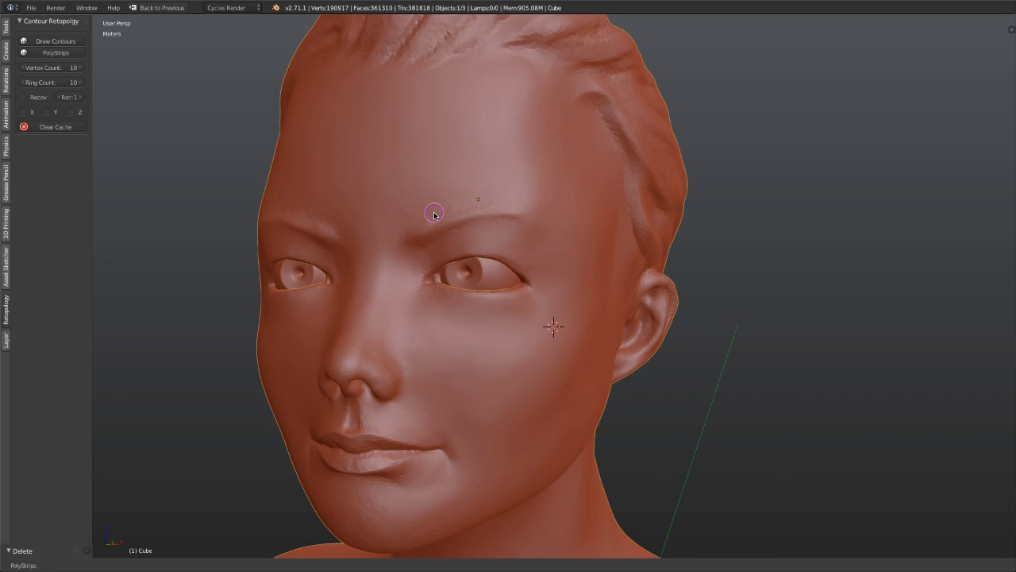
{"action": "middle_click_drag", "start_coordinate": [473, 213], "coordinate": [473, 194]}
{"action": "key", "text": "f"}
{"action": "left_click", "coordinate": [453, 184]}
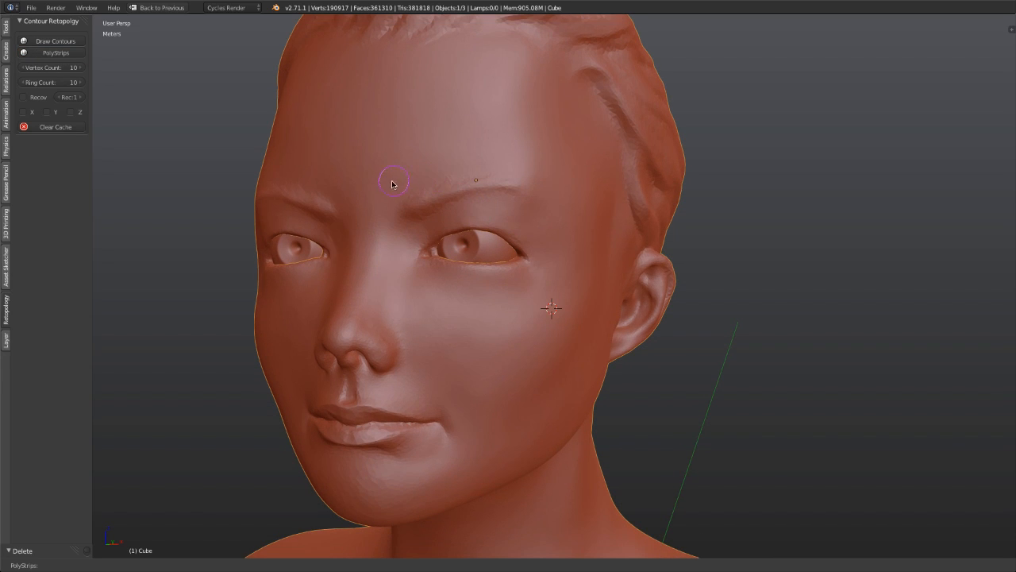
{"action": "mouse_move", "coordinate": [386, 188]}
{"action": "left_mouse_down"}
{"action": "mouse_move", "coordinate": [489, 173]}
{"action": "mouse_move", "coordinate": [543, 191]}
{"action": "mouse_move", "coordinate": [568, 227]}
{"action": "mouse_move", "coordinate": [571, 279]}
{"action": "mouse_move", "coordinate": [539, 312]}
{"action": "mouse_move", "coordinate": [470, 315]}
{"action": "mouse_move", "coordinate": [356, 272]}
{"action": "left_mouse_up"}
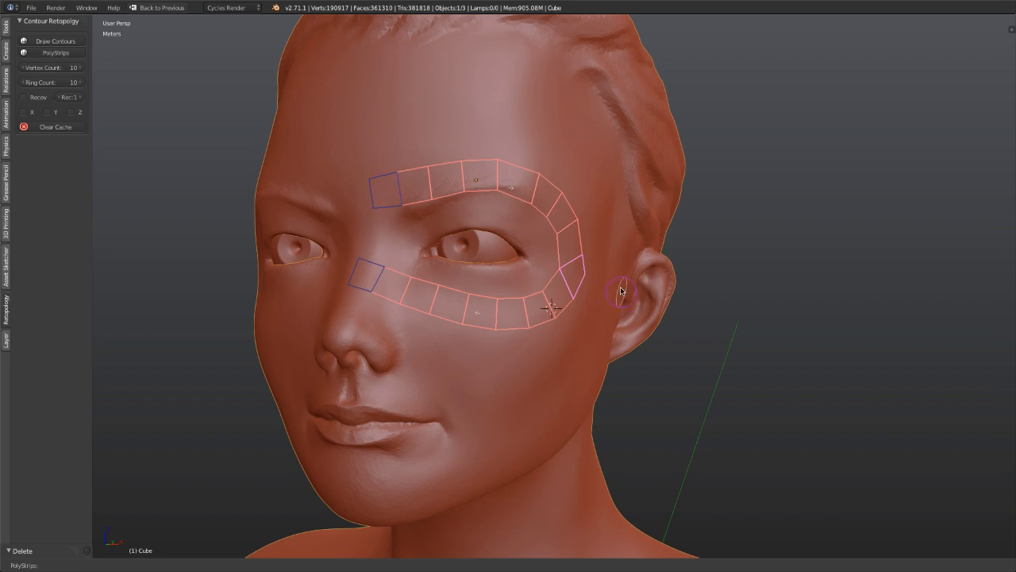
Step: Shift the strip's inner end above the eyebrow toward the forehead's centre and move its curve handle
{"action": "middle_click_drag", "start_coordinate": [621, 291], "coordinate": [601, 250], "text": "shift"}
{"action": "scroll", "coordinate": [601, 249], "scroll_direction": "up", "scroll_amount": 1}
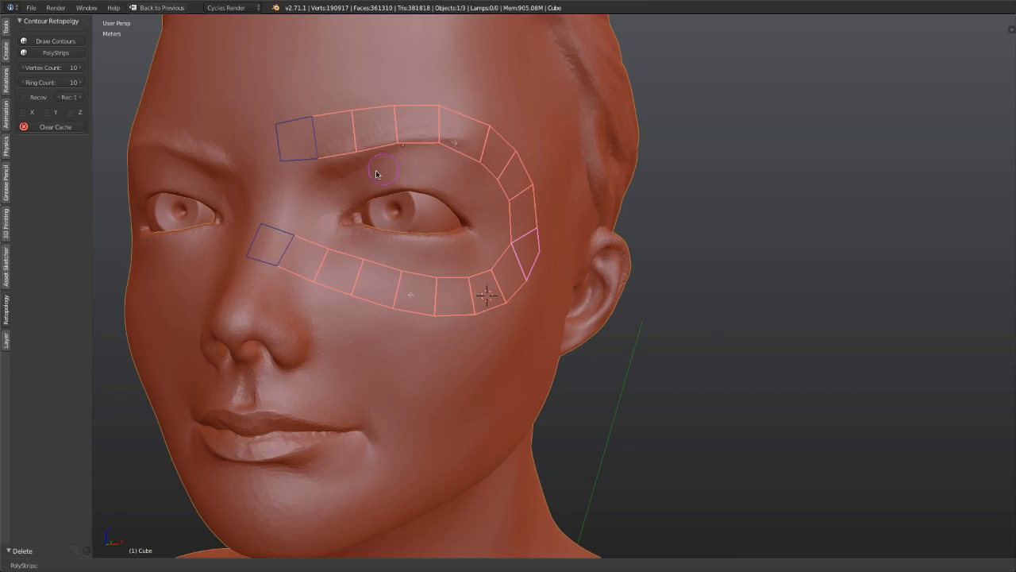
{"action": "middle_click_drag", "start_coordinate": [377, 174], "coordinate": [395, 192]}
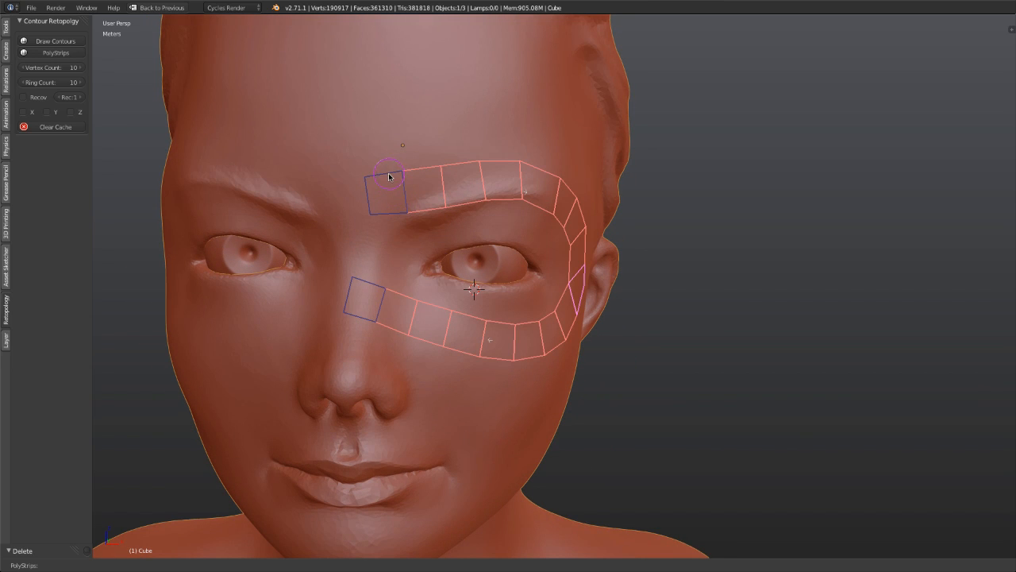
{"action": "left_click", "coordinate": [390, 182]}
{"action": "key", "text": "s"}
{"action": "left_click", "coordinate": [530, 271]}
{"action": "key", "text": "g"}
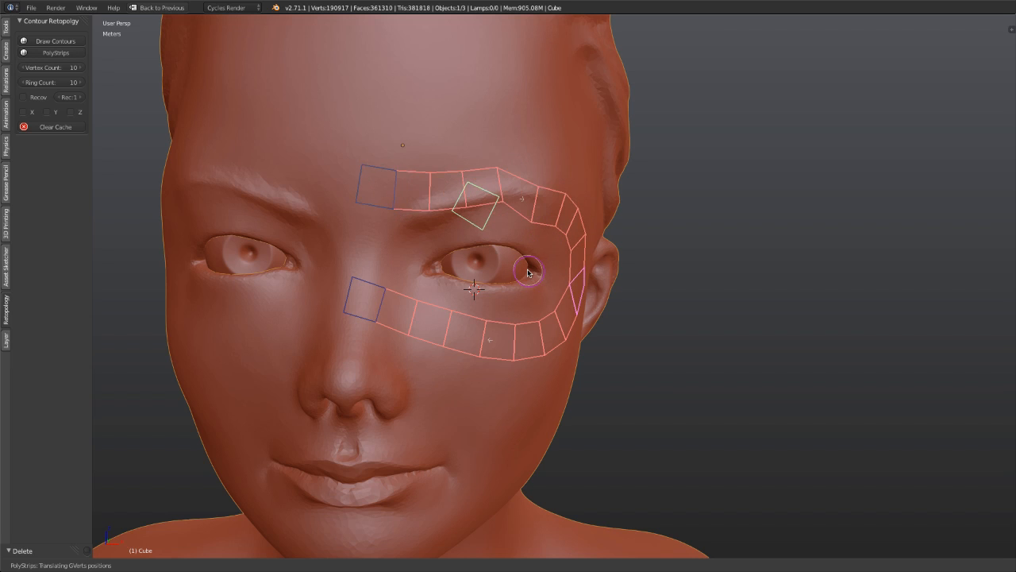
{"action": "left_click", "coordinate": [532, 272]}
Step: Raise the curve handle of the strip's inner brow end so the strip arches smoothly above the eyebrow
{"action": "middle_click_drag", "start_coordinate": [525, 243], "coordinate": [486, 237]}
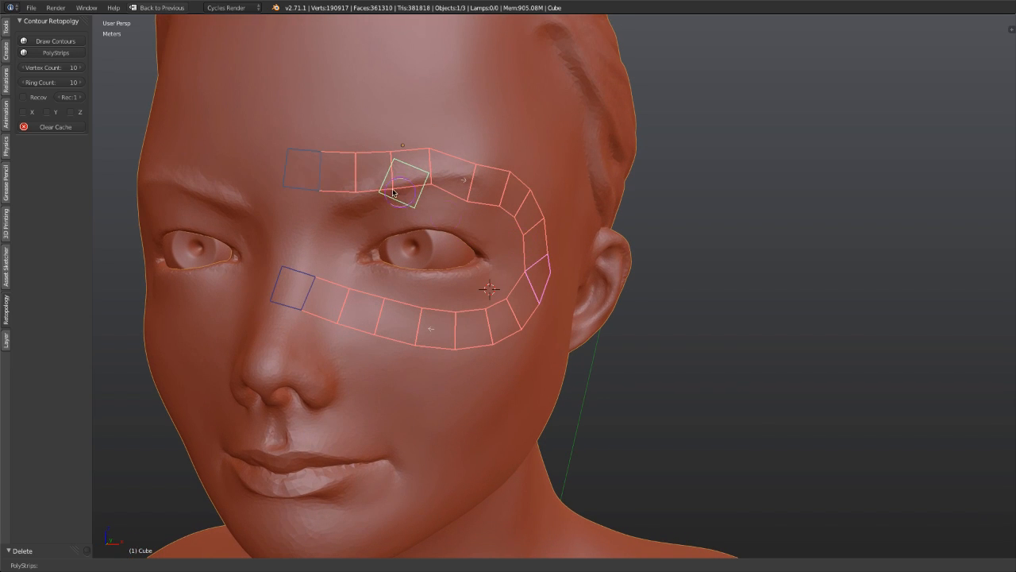
{"action": "middle_click_drag", "start_coordinate": [485, 189], "coordinate": [330, 137]}
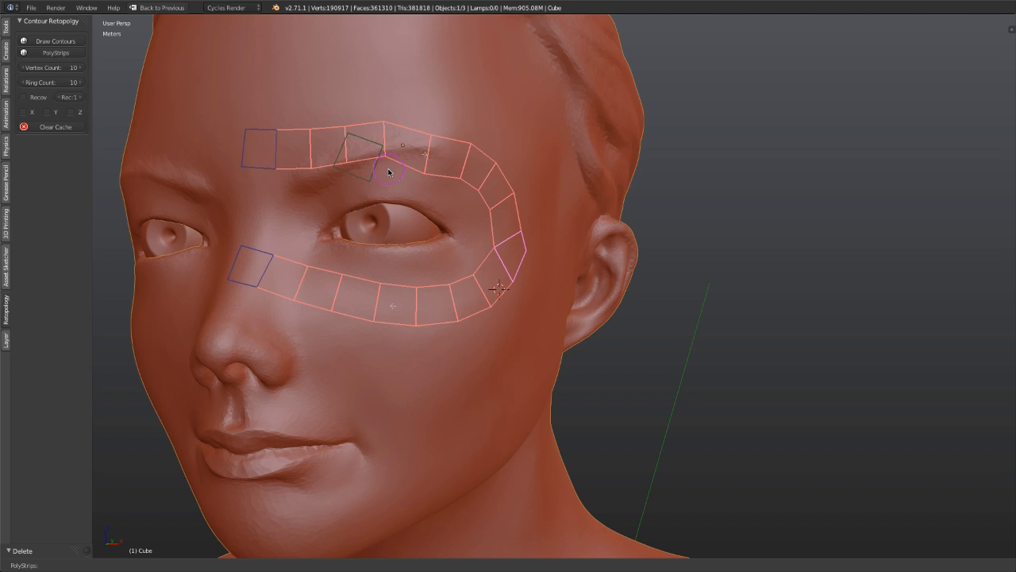
{"action": "key", "text": "g"}
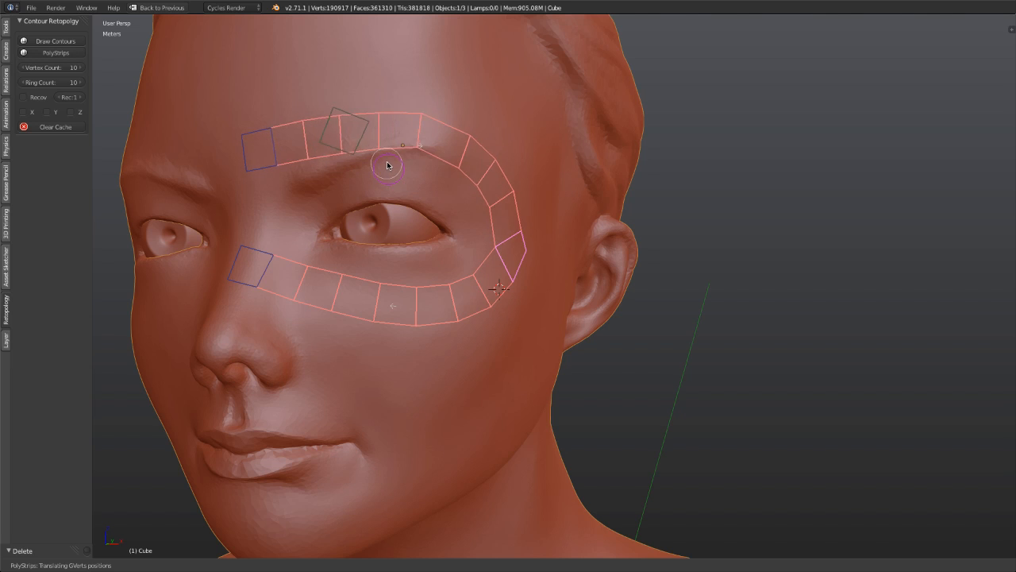
{"action": "left_click", "coordinate": [388, 166]}
Step: Select the strip's junction at the outer corner of the eye and toggle it between a sharp corner and a smooth joint
{"action": "scroll", "coordinate": [447, 218], "scroll_direction": "down", "scroll_amount": 5}
{"action": "scroll", "coordinate": [459, 211], "scroll_direction": "up", "scroll_amount": 3}
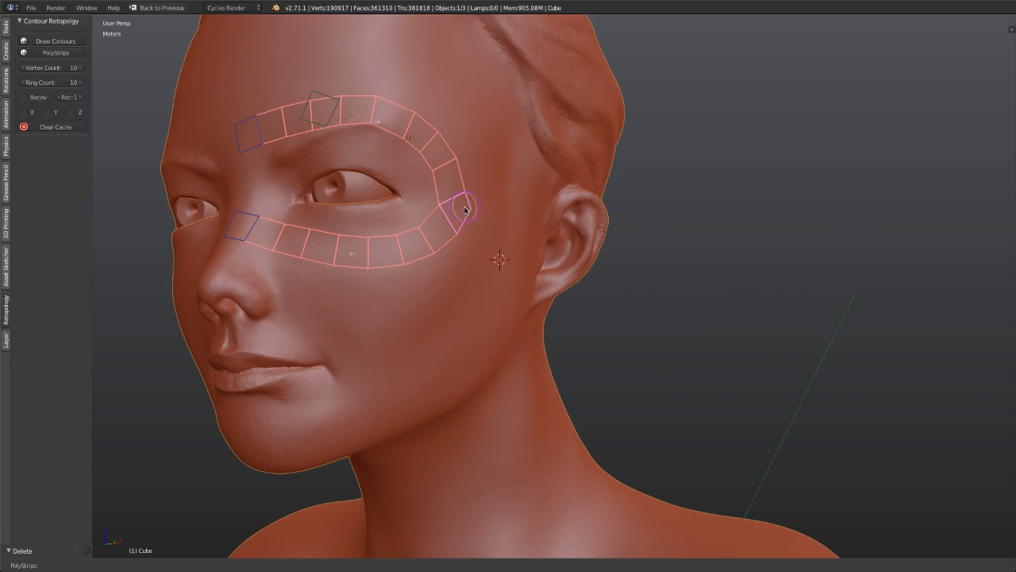
{"action": "scroll", "coordinate": [458, 220], "scroll_direction": "up", "scroll_amount": 1}
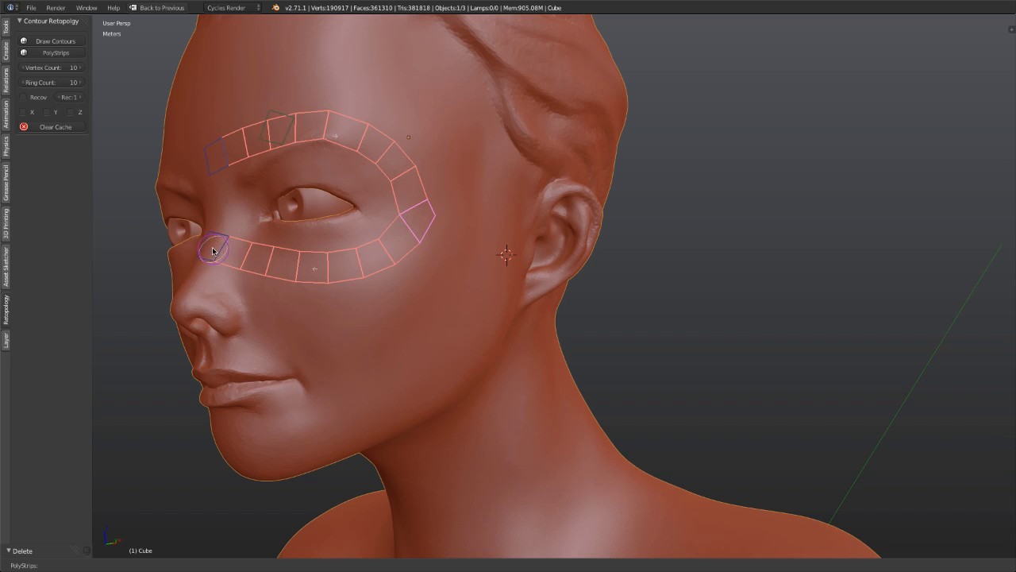
{"action": "left_click", "coordinate": [426, 225]}
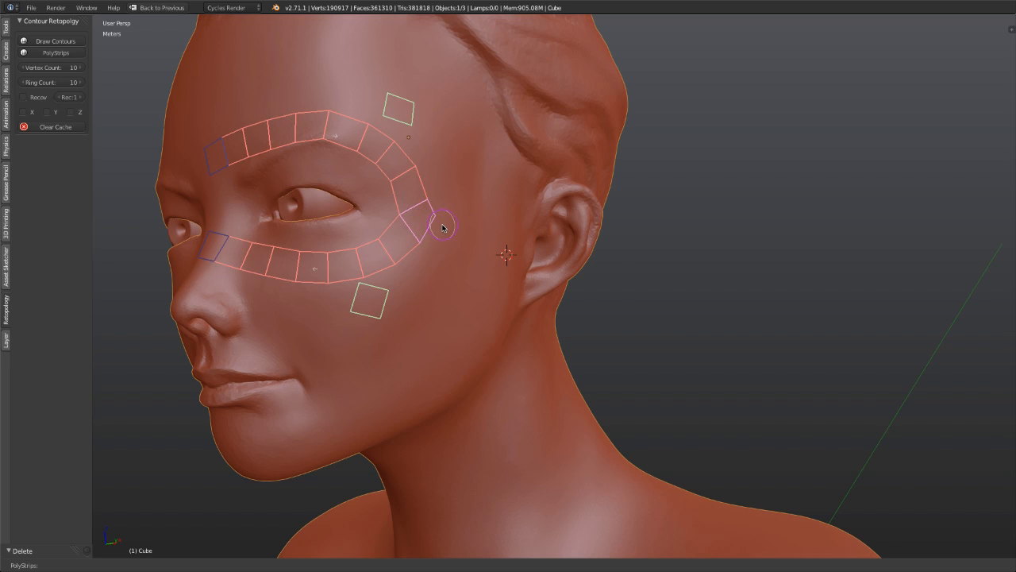
{"action": "scroll", "coordinate": [457, 225], "scroll_direction": "up", "scroll_amount": 2}
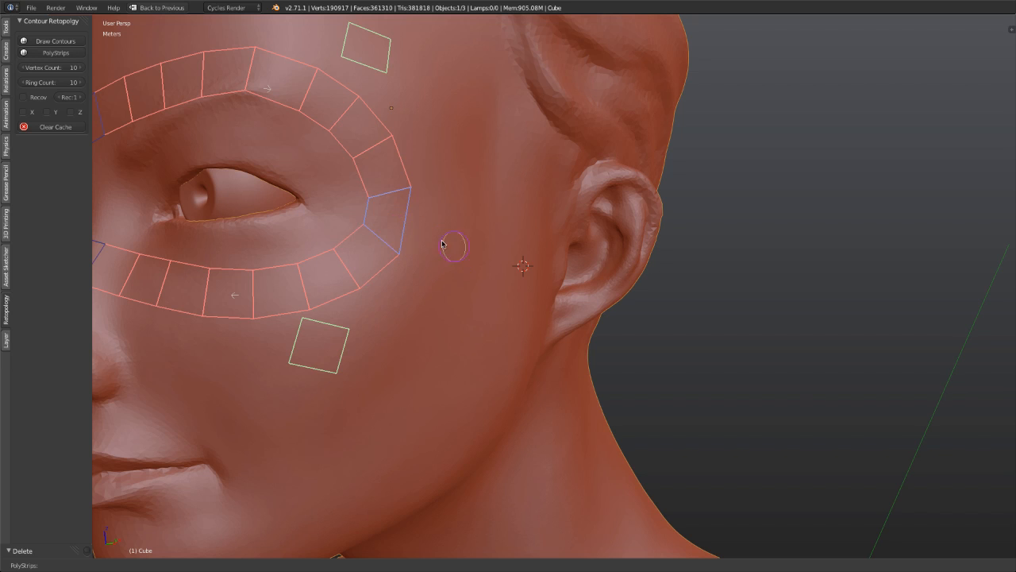
{"action": "mouse_move", "coordinate": [450, 243]}
{"action": "middle_mouse_down"}
{"action": "mouse_move", "coordinate": [551, 278]}
{"action": "mouse_move", "coordinate": [518, 292]}
{"action": "mouse_move", "coordinate": [404, 268]}
{"action": "middle_mouse_up"}
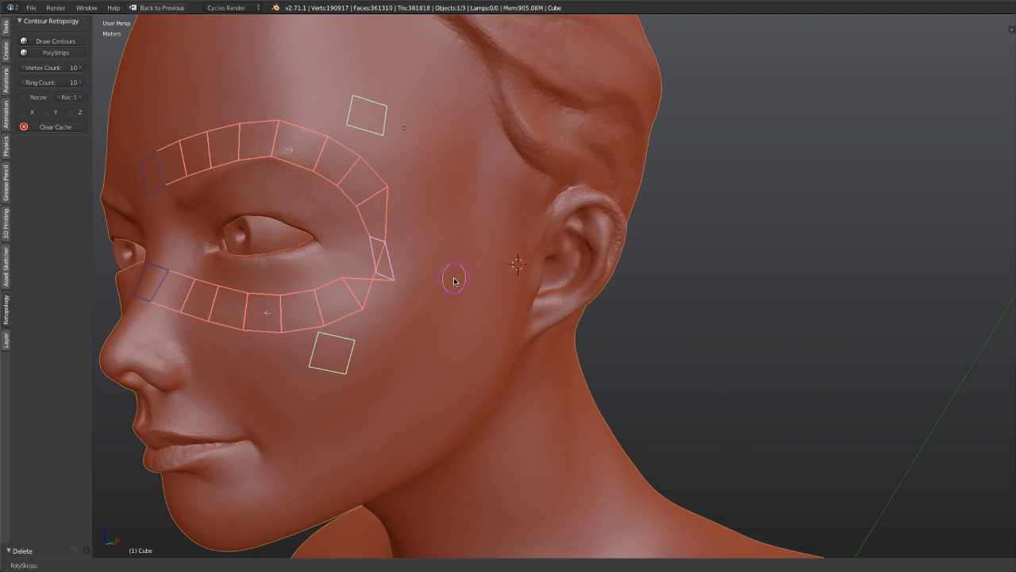
{"action": "key", "text": "ctrl+c"}
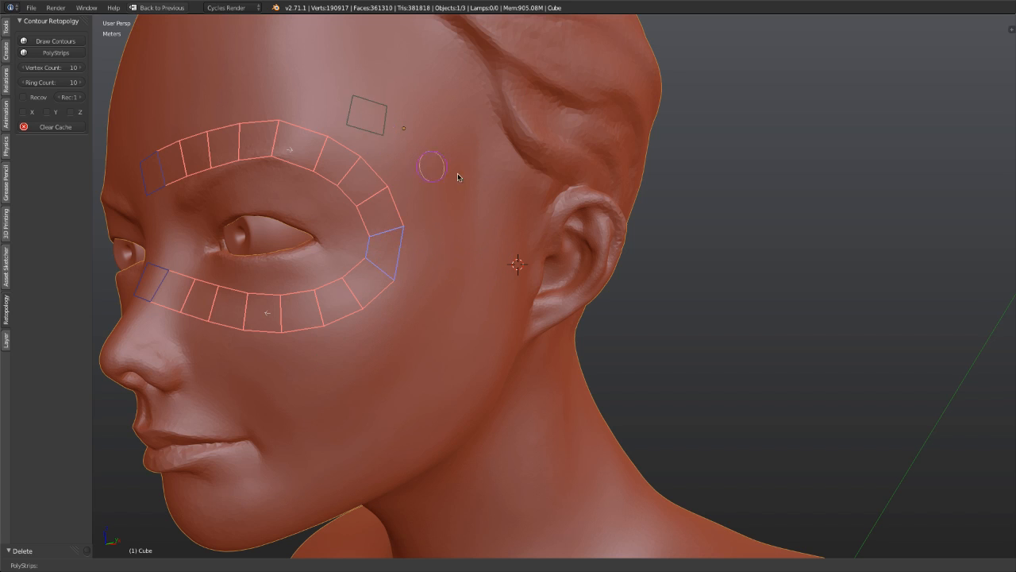
Step: Move the upper and lower curve handles of the outer eye junction slightly toward the ear to refine the strip's curve
{"action": "scroll", "coordinate": [429, 171], "scroll_direction": "down", "scroll_amount": 2}
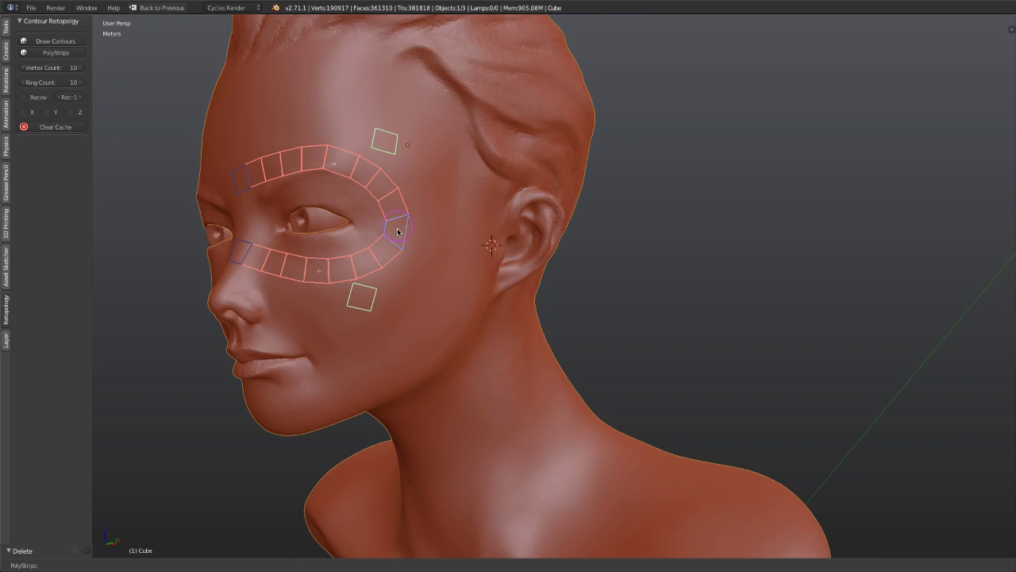
{"action": "right_click", "coordinate": [386, 149]}
{"action": "key", "text": "g"}
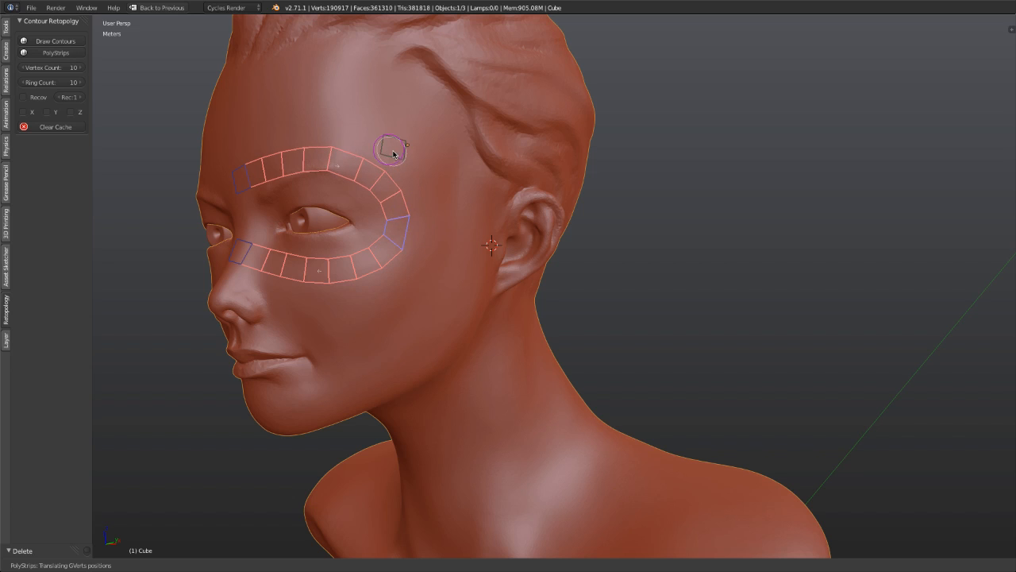
{"action": "left_click", "coordinate": [391, 154]}
{"action": "right_click", "coordinate": [400, 240]}
{"action": "right_click", "coordinate": [364, 304]}
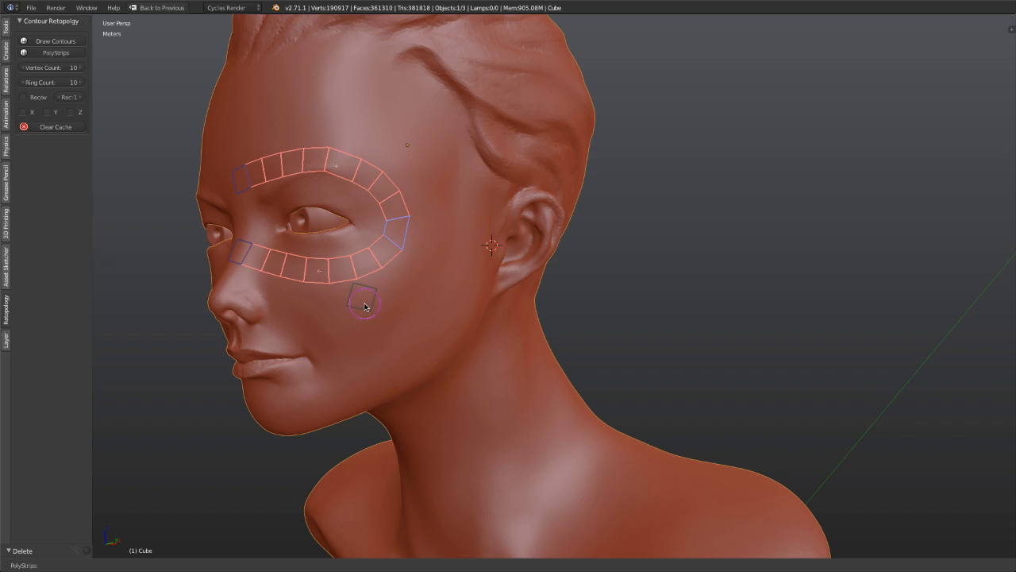
{"action": "key", "text": "g"}
{"action": "left_click", "coordinate": [369, 307]}
{"action": "right_click", "coordinate": [398, 238]}
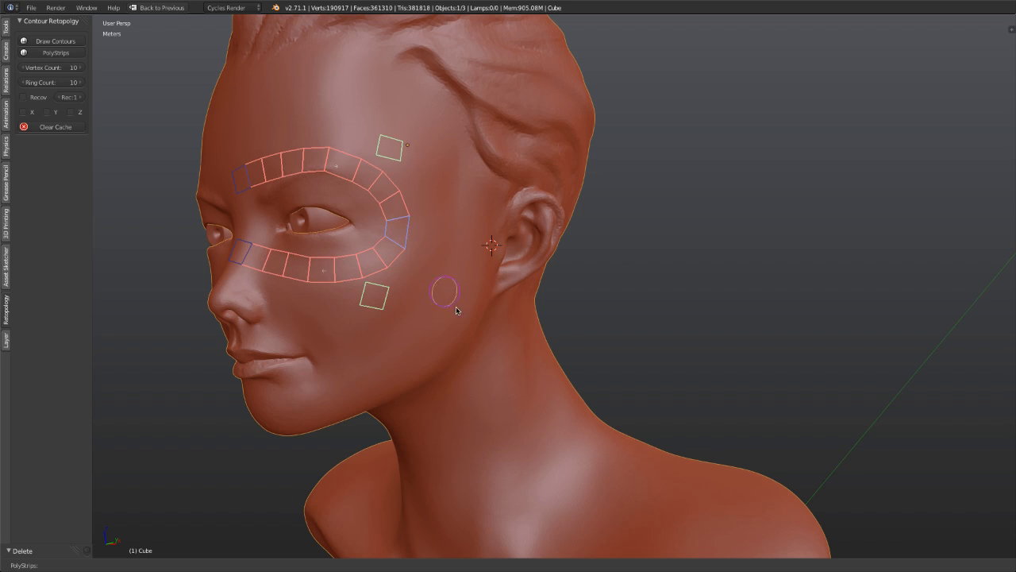
Step: Scale down the strip's junction at the outer corner of the eye so the strip narrows there
{"action": "key", "text": "s"}
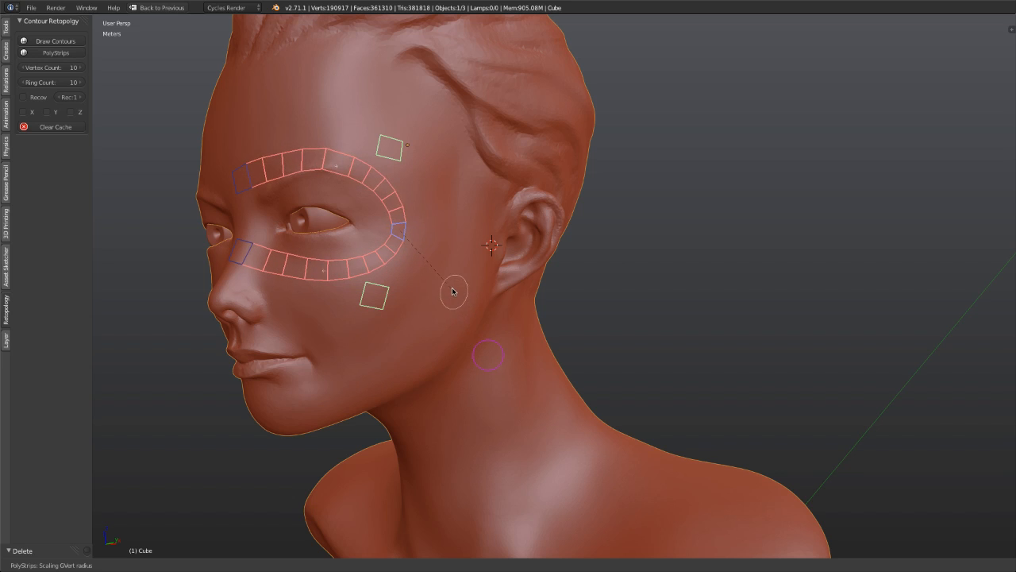
{"action": "left_click", "coordinate": [451, 289]}
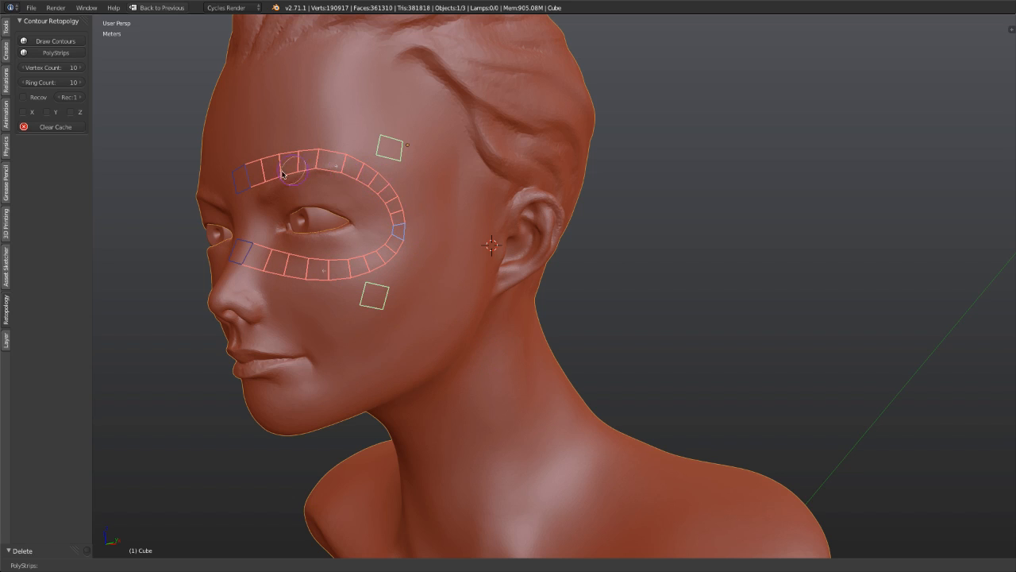
{"action": "middle_click_drag", "start_coordinate": [375, 211], "coordinate": [439, 246]}
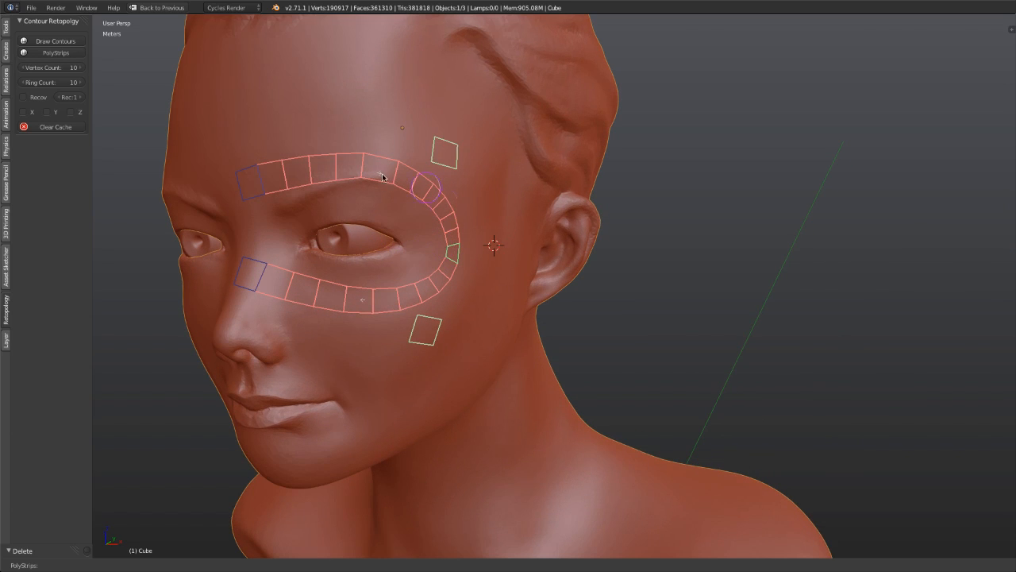
Step: Rotate the strip's inner brow end and shift it outward along the eyebrow, toward the ear
{"action": "right_click", "coordinate": [257, 182]}
{"action": "middle_click_drag", "start_coordinate": [364, 258], "coordinate": [415, 259]}
{"action": "key", "text": "r"}
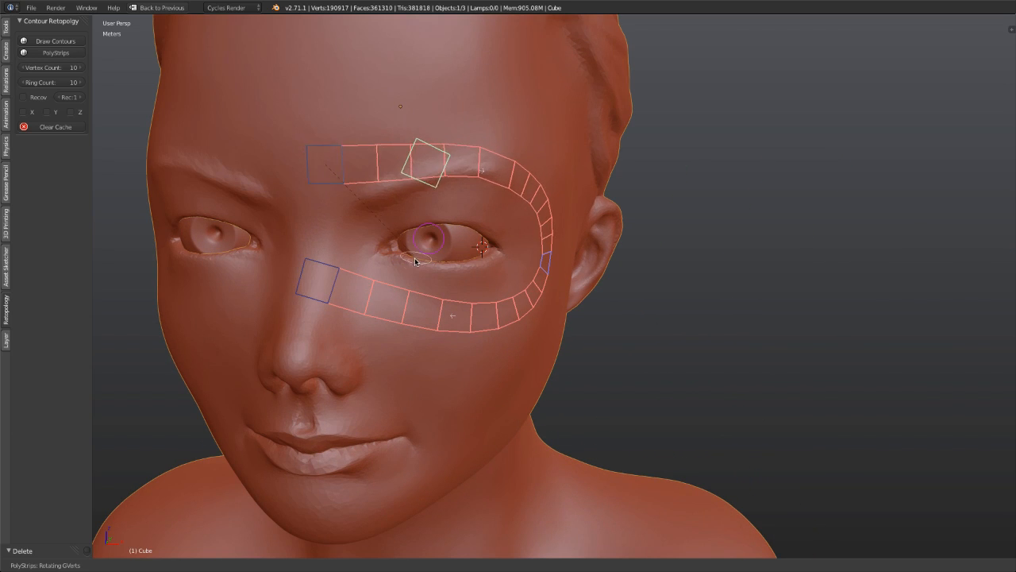
{"action": "left_click", "coordinate": [426, 236]}
{"action": "key", "text": "g"}
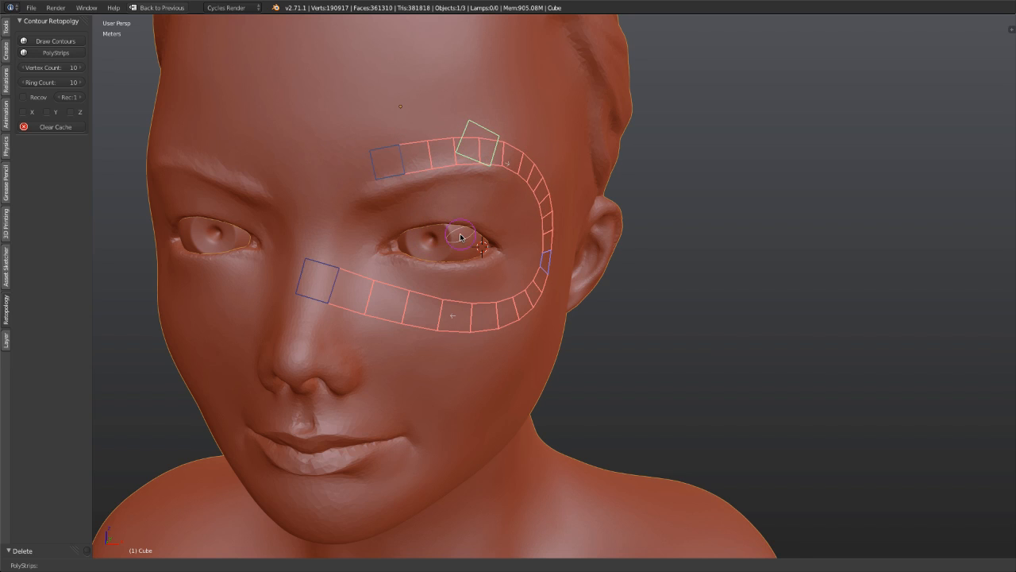
{"action": "left_click", "coordinate": [461, 233]}
Step: Move the strip's lower inner end beside the nose outward onto the cheek and scale it down slightly
{"action": "middle_click_drag", "start_coordinate": [461, 233], "coordinate": [315, 287]}
{"action": "left_click", "coordinate": [304, 258]}
{"action": "key", "text": "g"}
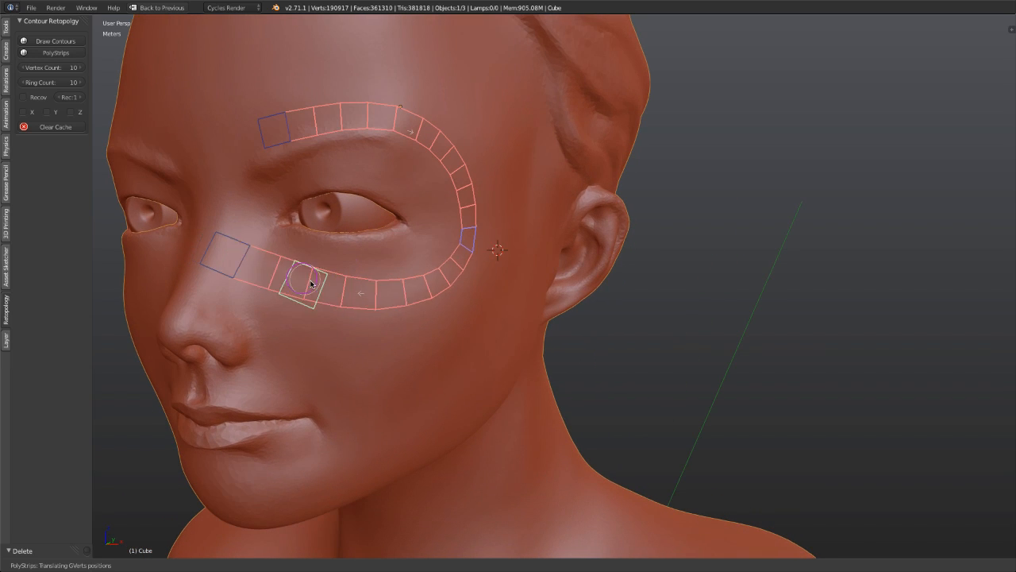
{"action": "left_click", "coordinate": [307, 285]}
{"action": "key", "text": "s"}
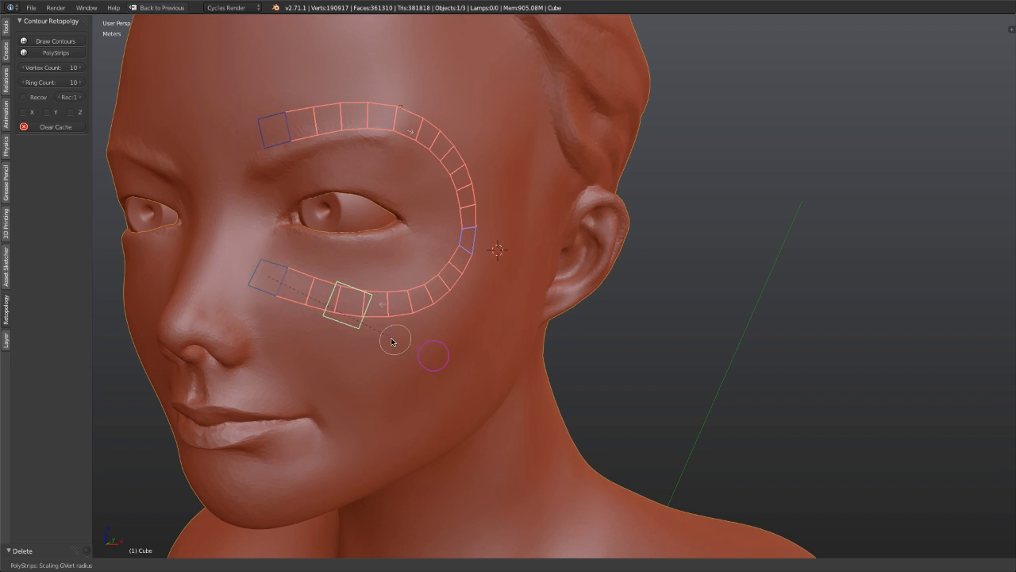
{"action": "left_click", "coordinate": [387, 340]}
{"action": "middle_click_drag", "start_coordinate": [387, 340], "coordinate": [302, 292]}
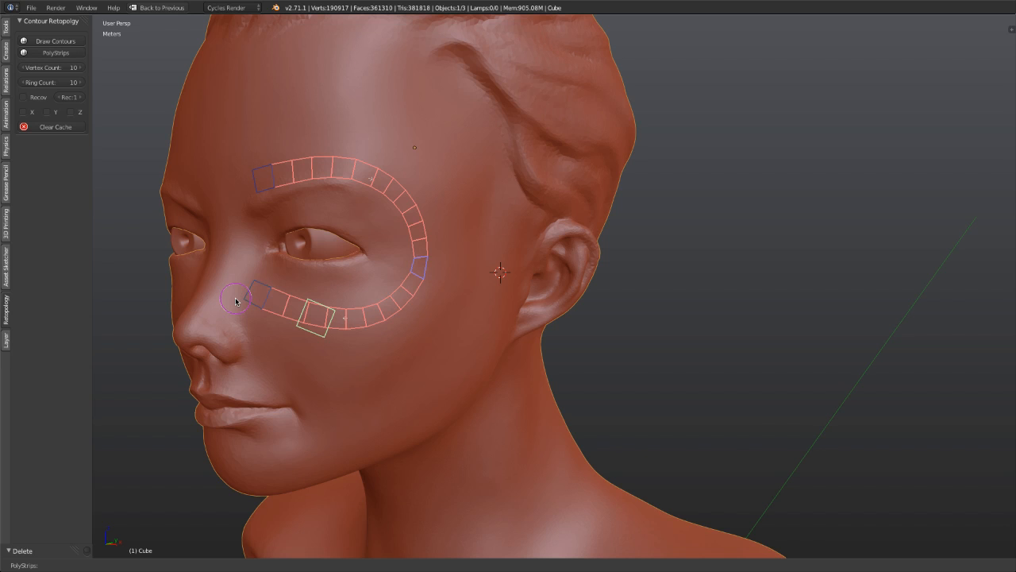
Step: Select the eye strip's inner brow end, upper segment and outer junction in turn to examine their control handles
{"action": "left_click", "coordinate": [261, 182]}
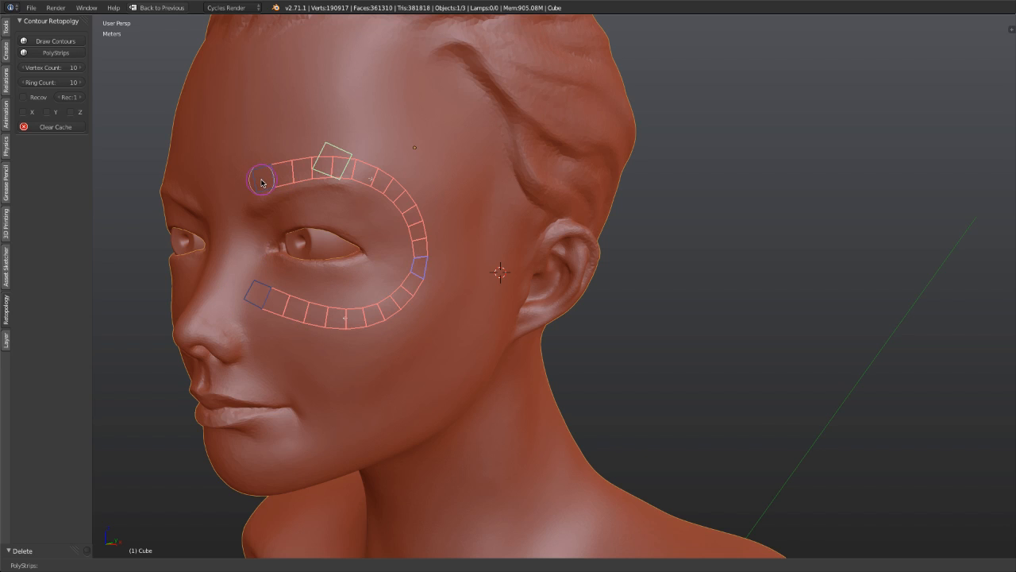
{"action": "left_click", "coordinate": [346, 179]}
{"action": "middle_click_drag", "start_coordinate": [411, 262], "coordinate": [510, 228]}
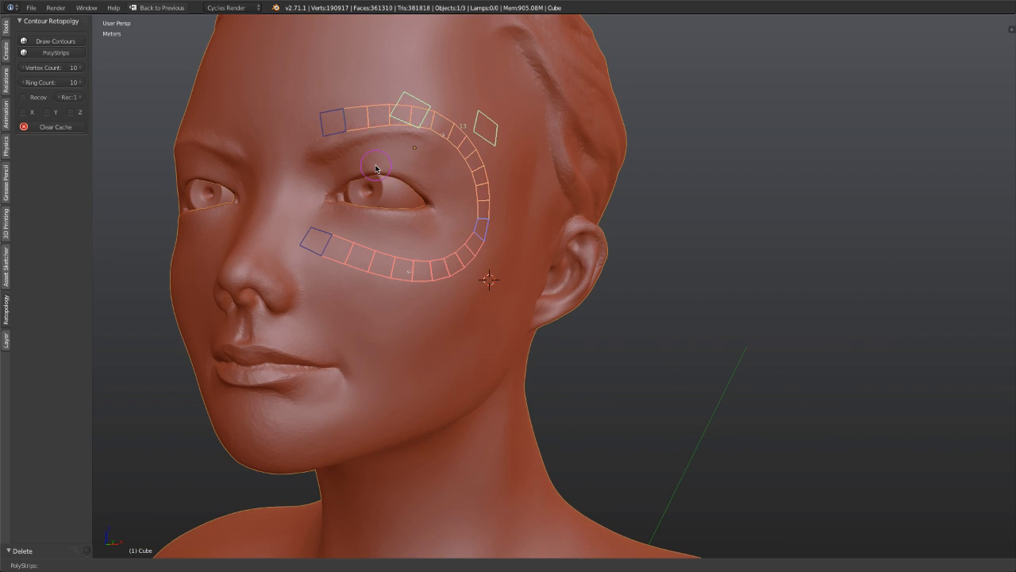
{"action": "left_click", "coordinate": [483, 233]}
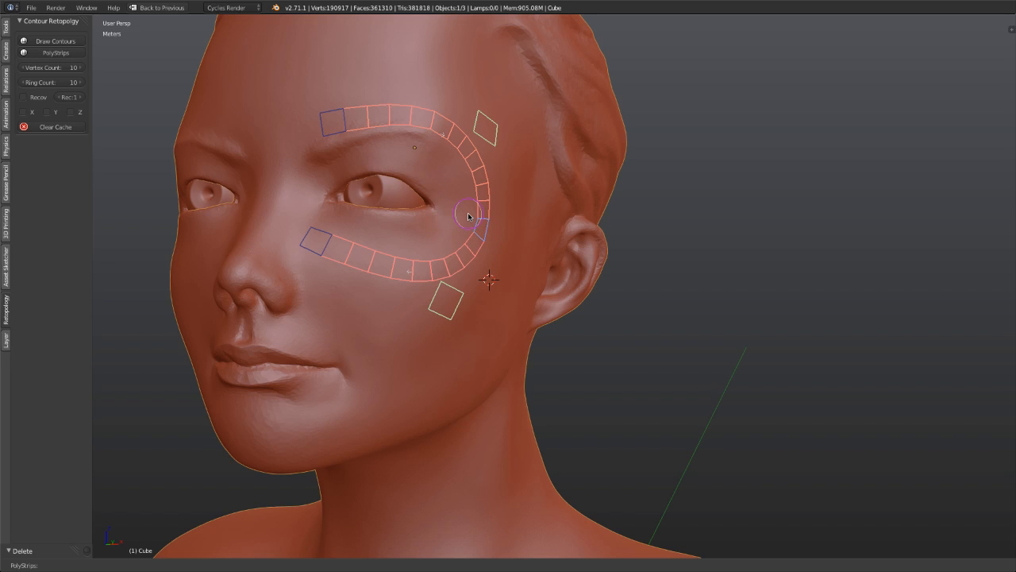
{"action": "mouse_move", "coordinate": [433, 197]}
{"action": "middle_mouse_down"}
{"action": "mouse_move", "coordinate": [420, 199]}
{"action": "mouse_move", "coordinate": [431, 205]}
{"action": "middle_mouse_up"}
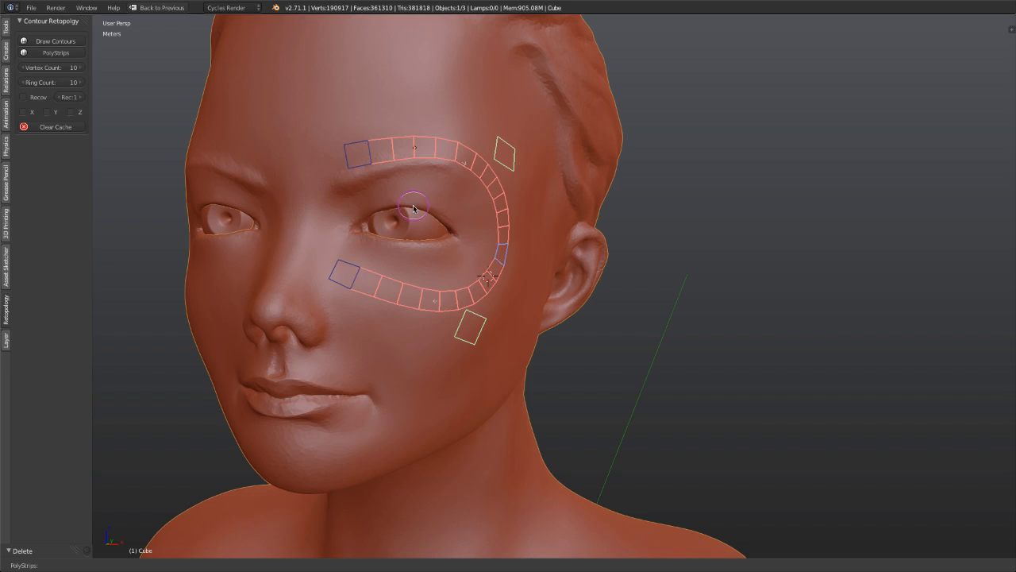
{"action": "middle_click_drag", "start_coordinate": [413, 209], "coordinate": [412, 248]}
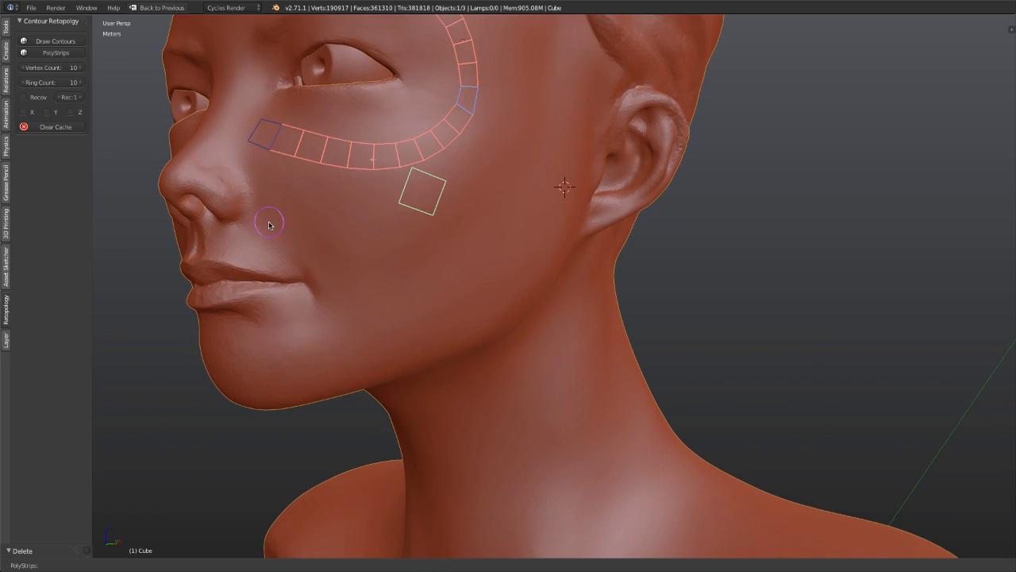
Step: Reduce the brush size and draw a strip from above the upper lip around the mouth corner to below the lower lip
{"action": "scroll", "coordinate": [269, 223], "scroll_direction": "up", "scroll_amount": 1}
{"action": "middle_click_drag", "start_coordinate": [269, 223], "coordinate": [383, 240]}
{"action": "key", "text": "f"}
{"action": "left_click", "coordinate": [423, 304]}
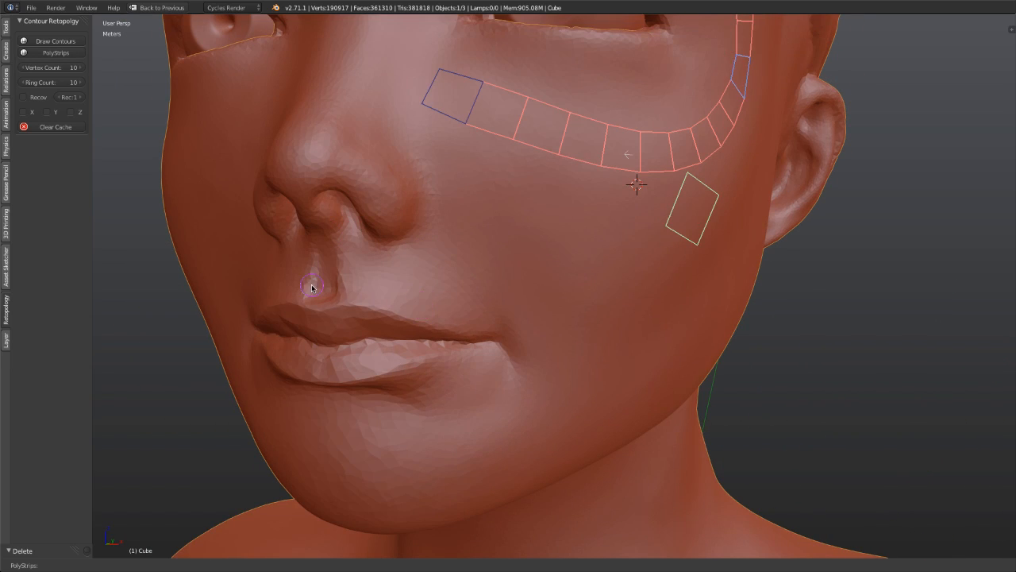
{"action": "mouse_move", "coordinate": [312, 288]}
{"action": "left_mouse_down"}
{"action": "mouse_move", "coordinate": [487, 306]}
{"action": "mouse_move", "coordinate": [532, 344]}
{"action": "mouse_move", "coordinate": [498, 399]}
{"action": "mouse_move", "coordinate": [342, 396]}
{"action": "left_mouse_up"}
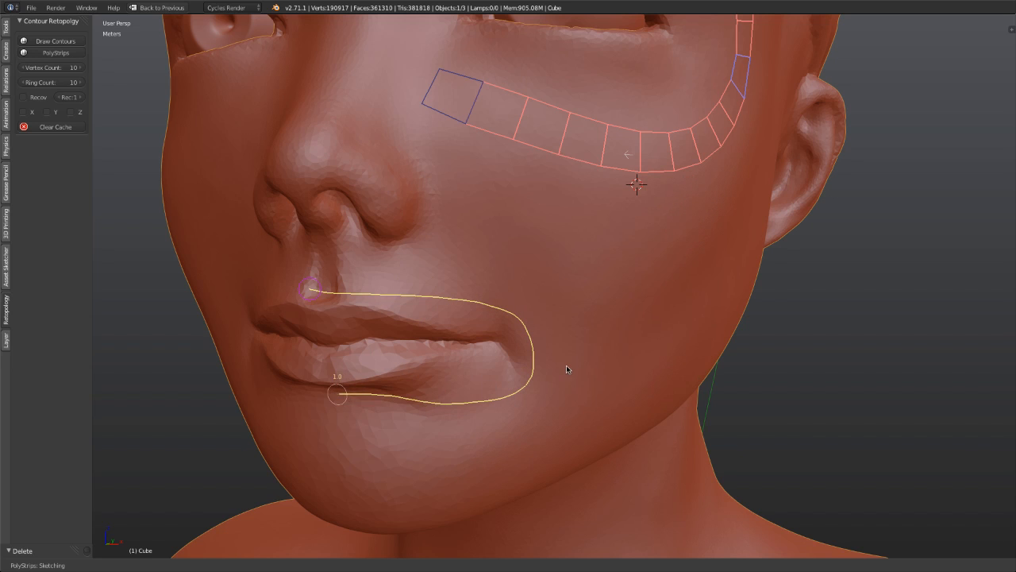
Step: Move the mouth strip's end above the upper lip onto the face's centre line beneath the nose
{"action": "scroll", "coordinate": [567, 368], "scroll_direction": "down", "scroll_amount": 3}
{"action": "middle_click_drag", "start_coordinate": [386, 331], "coordinate": [437, 272]}
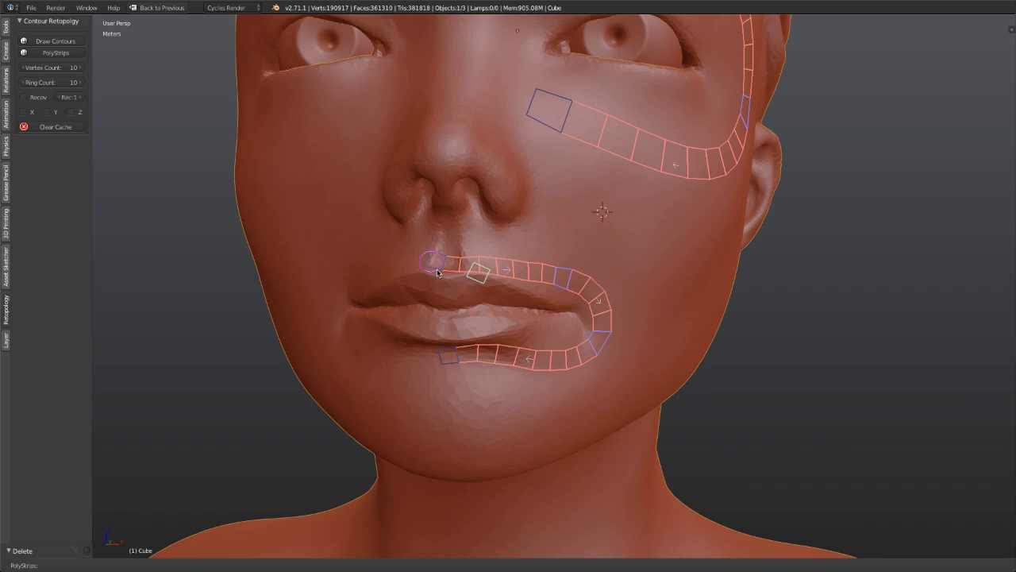
{"action": "key", "text": "g"}
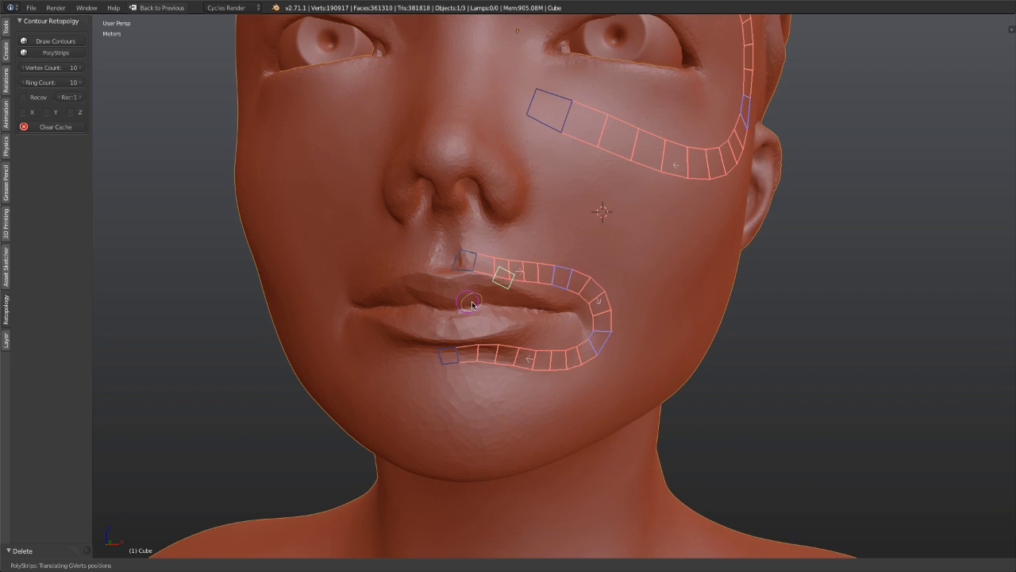
{"action": "left_click", "coordinate": [472, 303]}
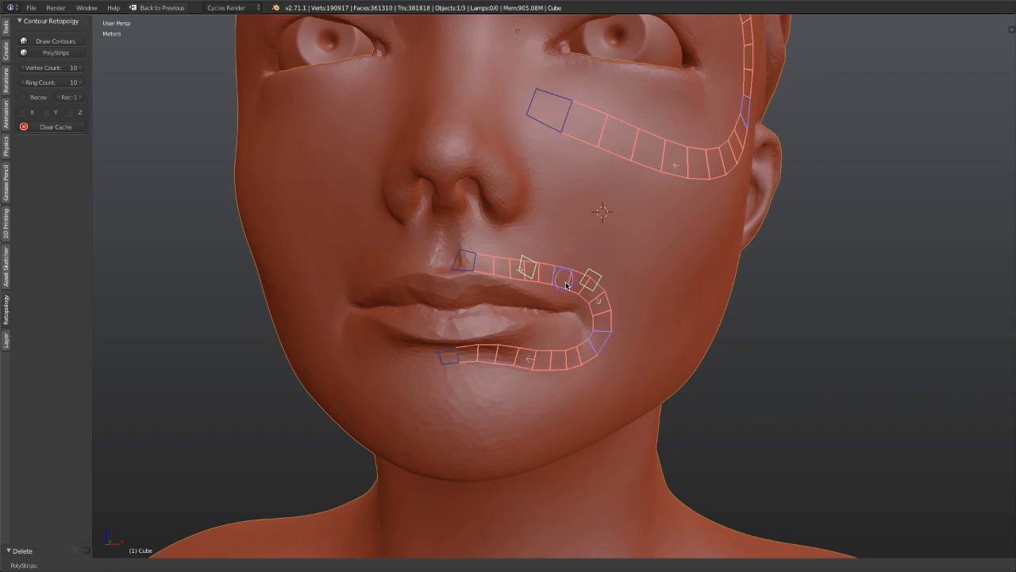
Step: Move the mouth strip's upper junction closer to the lip and dissolve it so its neighbouring segments merge into one
{"action": "key", "text": "g"}
{"action": "left_click", "coordinate": [548, 296]}
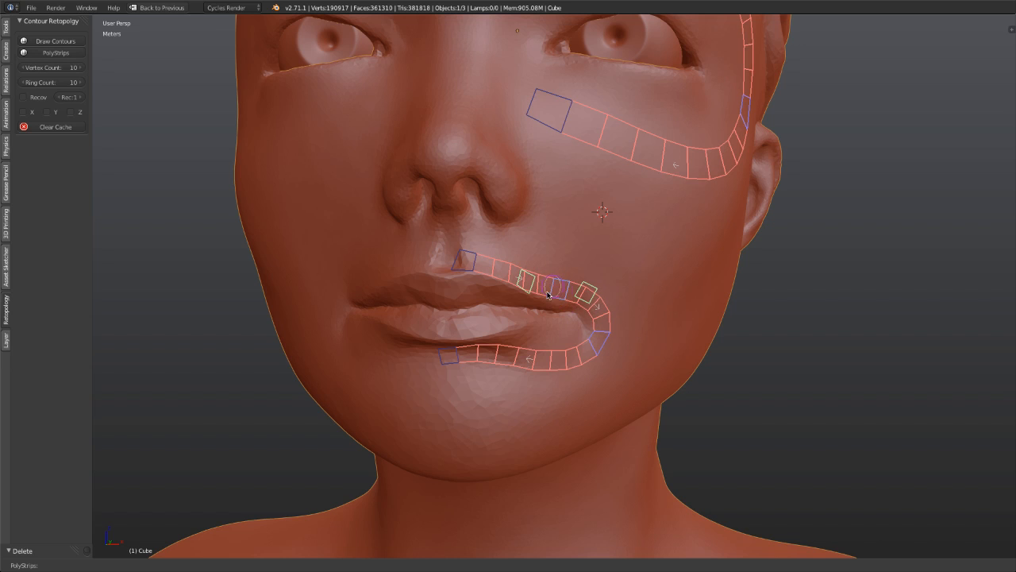
{"action": "scroll", "coordinate": [578, 292], "scroll_direction": "up", "scroll_amount": 4}
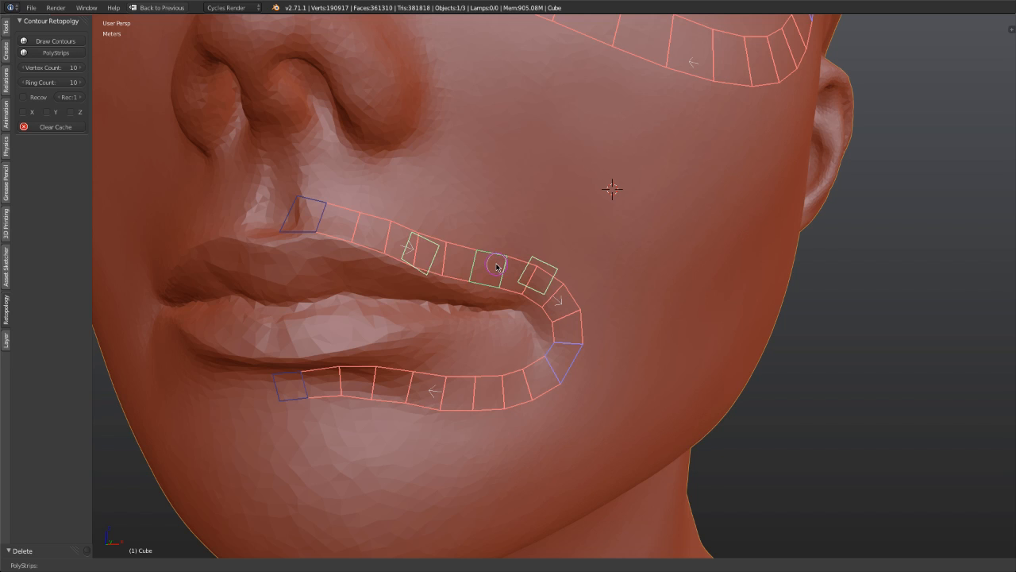
{"action": "key", "text": "ctrl+d"}
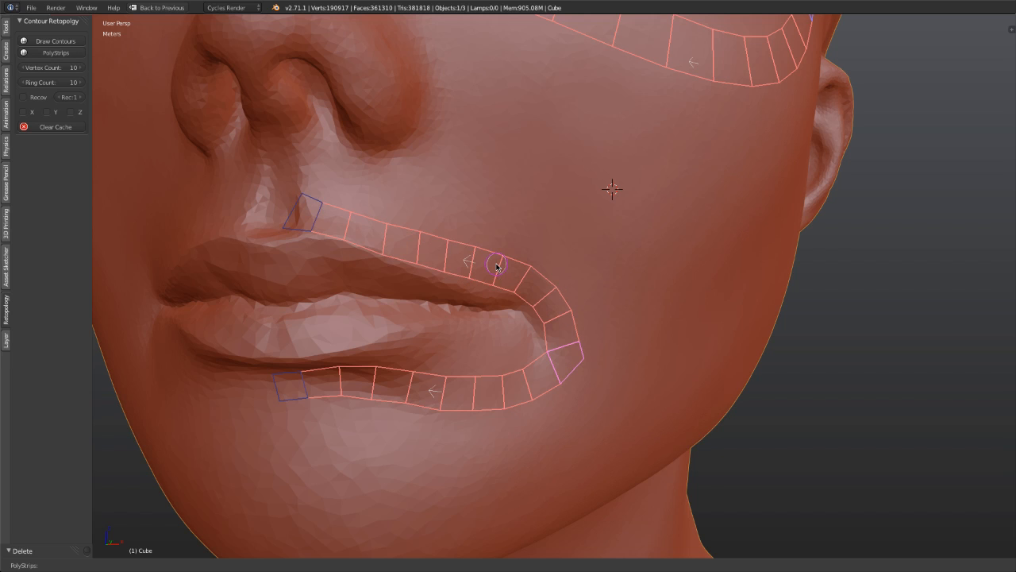
Step: Make the junction at the mouth corner smooth and move it slightly upward
{"action": "right_click", "coordinate": [575, 361]}
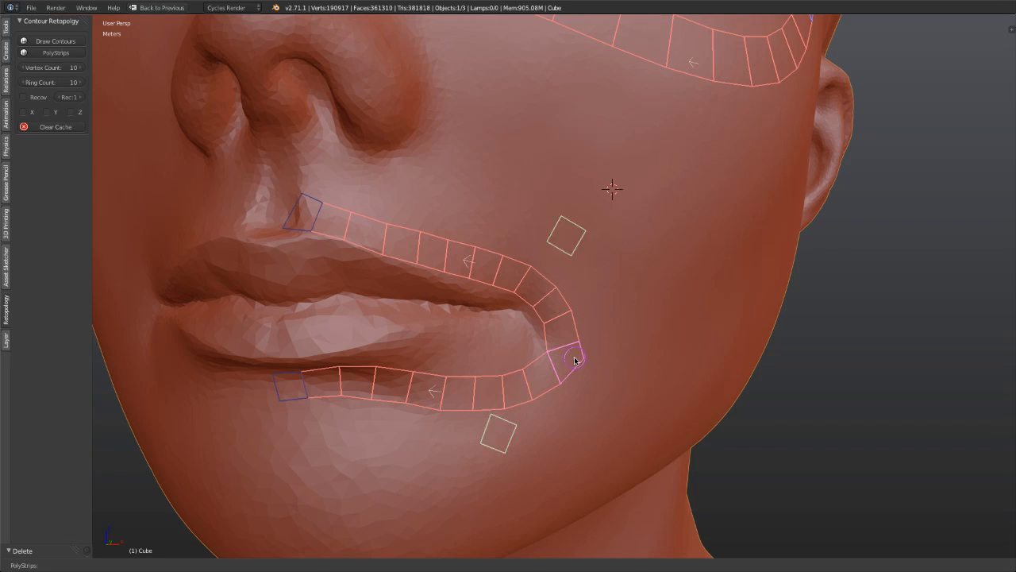
{"action": "key", "text": "ctrl+c"}
{"action": "key", "text": "g"}
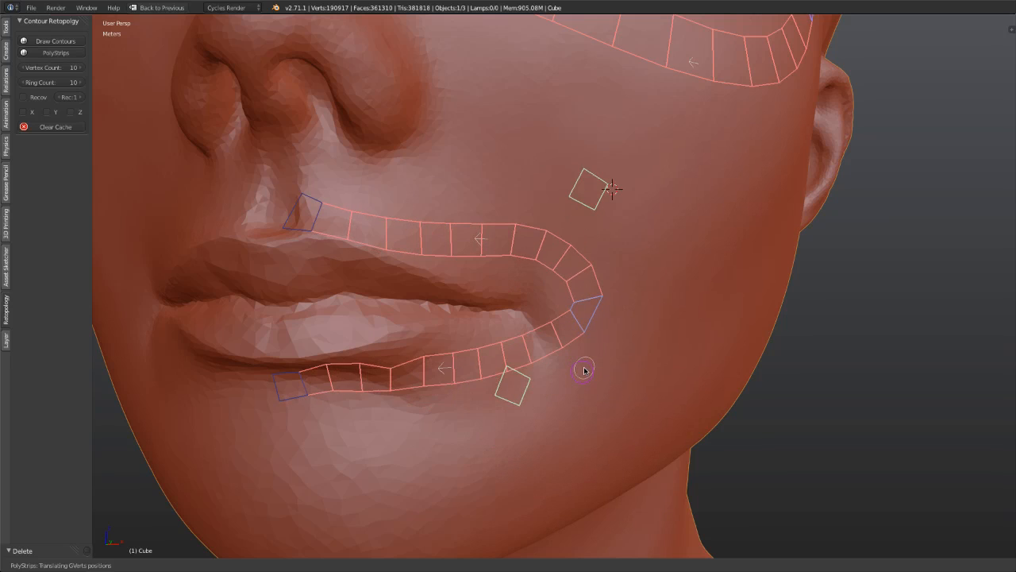
{"action": "left_click", "coordinate": [583, 369]}
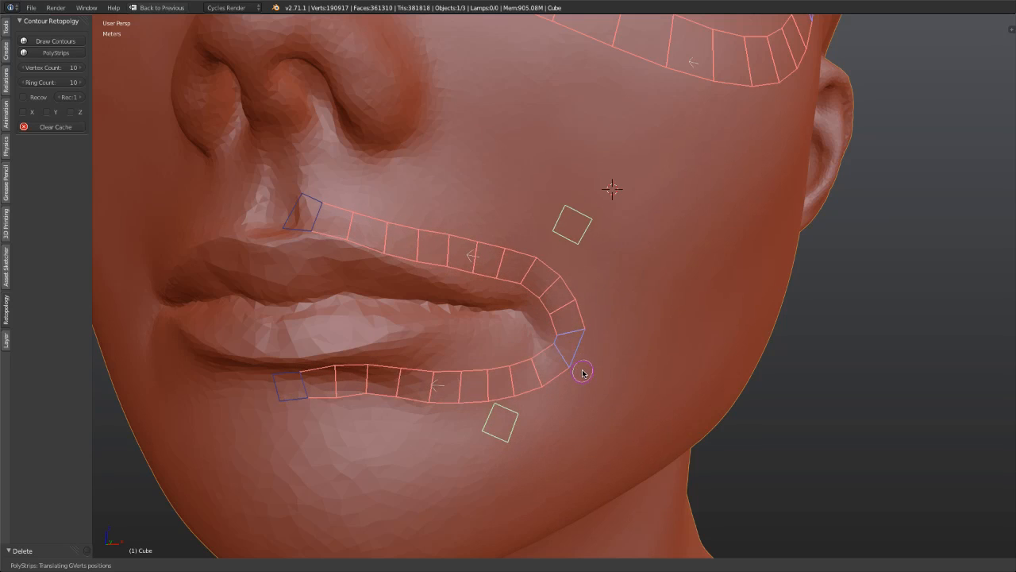
Step: Move the mouth strip's end below the lower lip onto the chin's centre line and level it under the lip
{"action": "right_click", "coordinate": [291, 404]}
{"action": "middle_click_drag", "start_coordinate": [308, 408], "coordinate": [459, 259]}
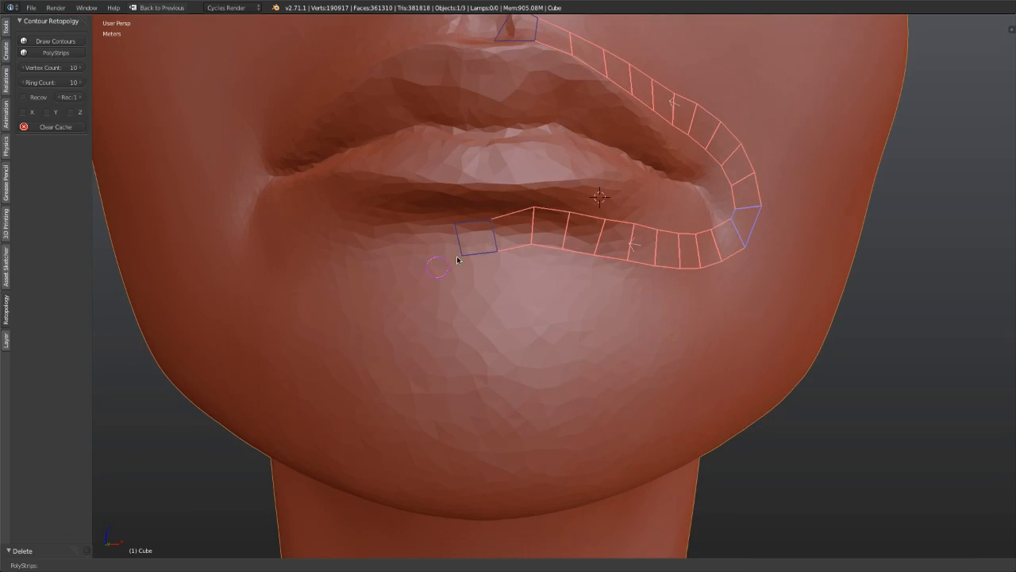
{"action": "right_click", "coordinate": [476, 240]}
{"action": "key", "text": "g"}
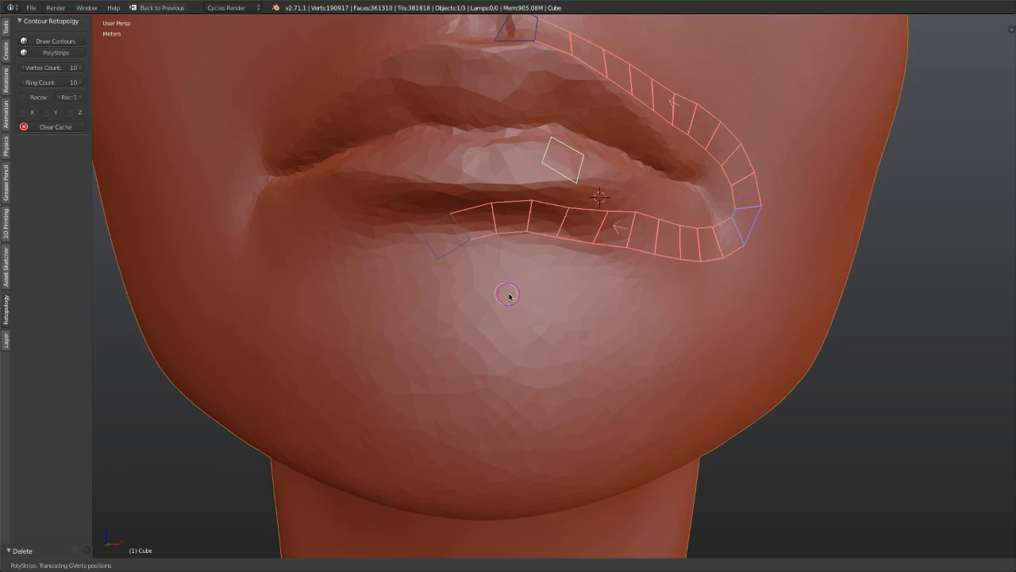
{"action": "left_click", "coordinate": [528, 367]}
{"action": "key", "text": "g"}
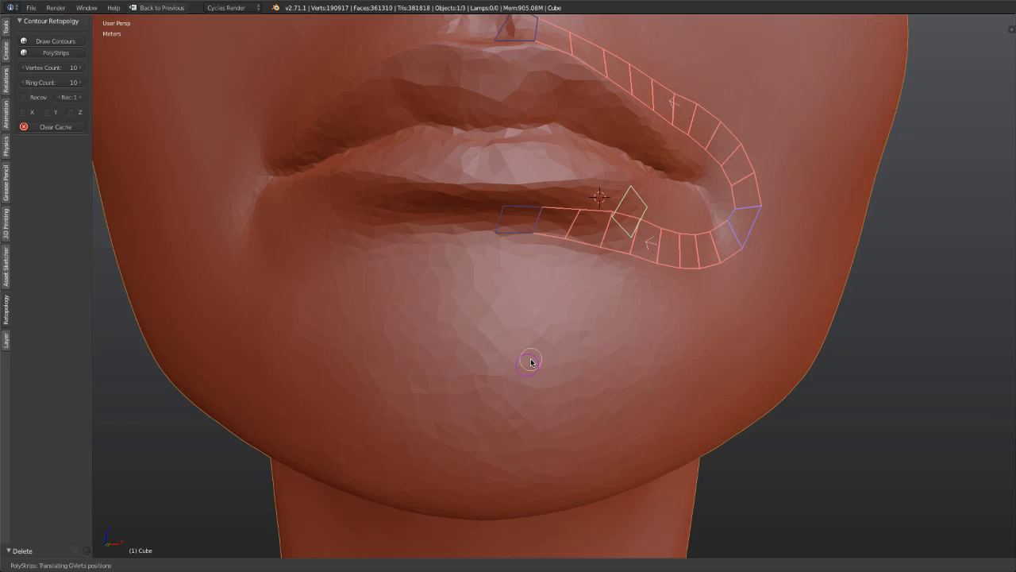
{"action": "left_click", "coordinate": [530, 363]}
Step: Rotate the mouth strip's end above the upper lip to follow the lip's contour
{"action": "scroll", "coordinate": [530, 357], "scroll_direction": "down", "scroll_amount": 4}
{"action": "middle_click_drag", "start_coordinate": [537, 267], "coordinate": [515, 287]}
{"action": "middle_click_drag", "start_coordinate": [342, 249], "coordinate": [393, 256]}
{"action": "key", "text": "g"}
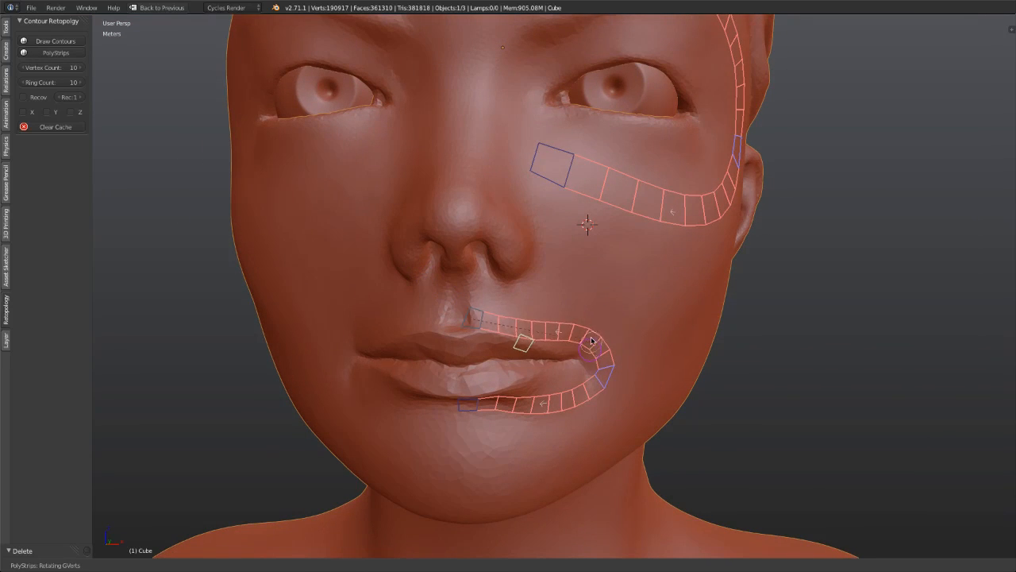
{"action": "left_click", "coordinate": [590, 337]}
Step: Enlarge the brush and draw a wide strip from the temple down in front of the ear and along the jaw
{"action": "middle_click_drag", "start_coordinate": [670, 329], "coordinate": [543, 314]}
{"action": "mouse_move", "coordinate": [538, 313]}
{"action": "middle_mouse_down"}
{"action": "mouse_move", "coordinate": [481, 302]}
{"action": "mouse_move", "coordinate": [436, 237]}
{"action": "mouse_move", "coordinate": [479, 191]}
{"action": "middle_mouse_up"}
{"action": "scroll", "coordinate": [466, 285], "scroll_direction": "down", "scroll_amount": 2}
{"action": "key", "text": "f"}
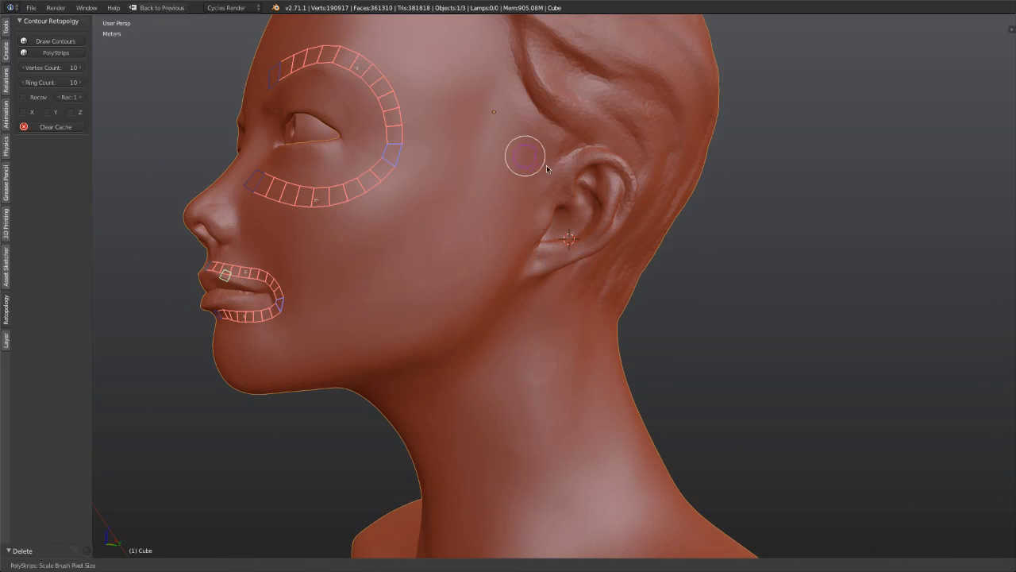
{"action": "left_click", "coordinate": [547, 158]}
{"action": "mouse_move", "coordinate": [527, 139]}
{"action": "left_mouse_down"}
{"action": "mouse_move", "coordinate": [516, 189]}
{"action": "mouse_move", "coordinate": [466, 279]}
{"action": "mouse_move", "coordinate": [411, 333]}
{"action": "mouse_move", "coordinate": [341, 353]}
{"action": "left_mouse_up"}
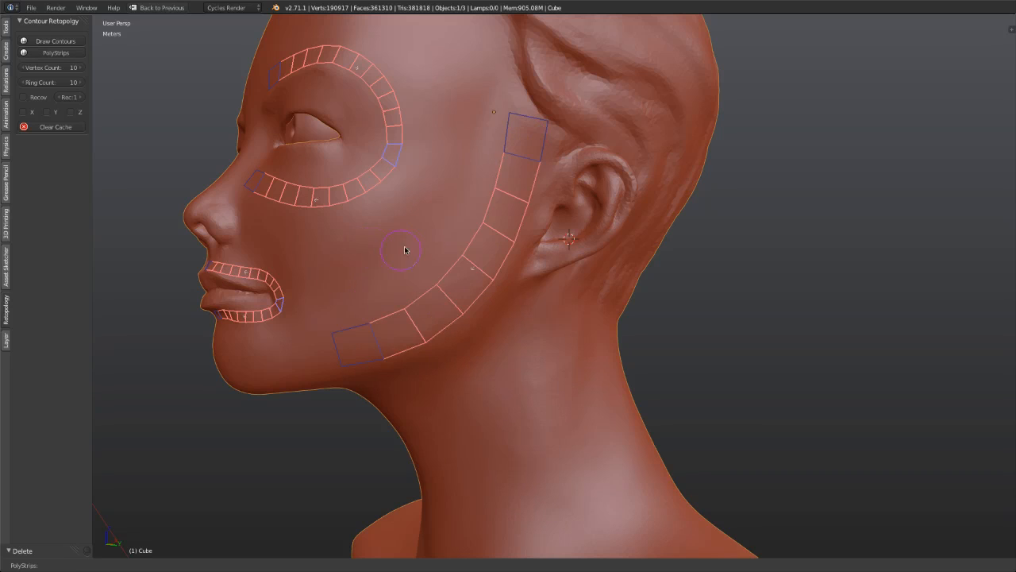
Step: Scale down the jaw strip's front end and its upper end at the temple
{"action": "middle_click_drag", "start_coordinate": [408, 249], "coordinate": [442, 231]}
{"action": "key", "text": "s"}
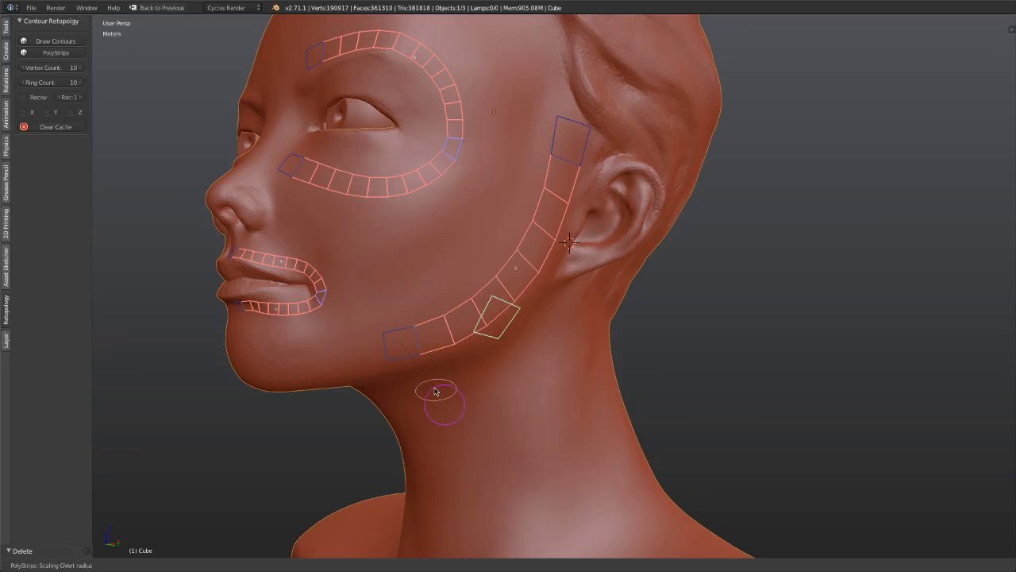
{"action": "left_click", "coordinate": [440, 387]}
{"action": "right_click", "coordinate": [565, 149]}
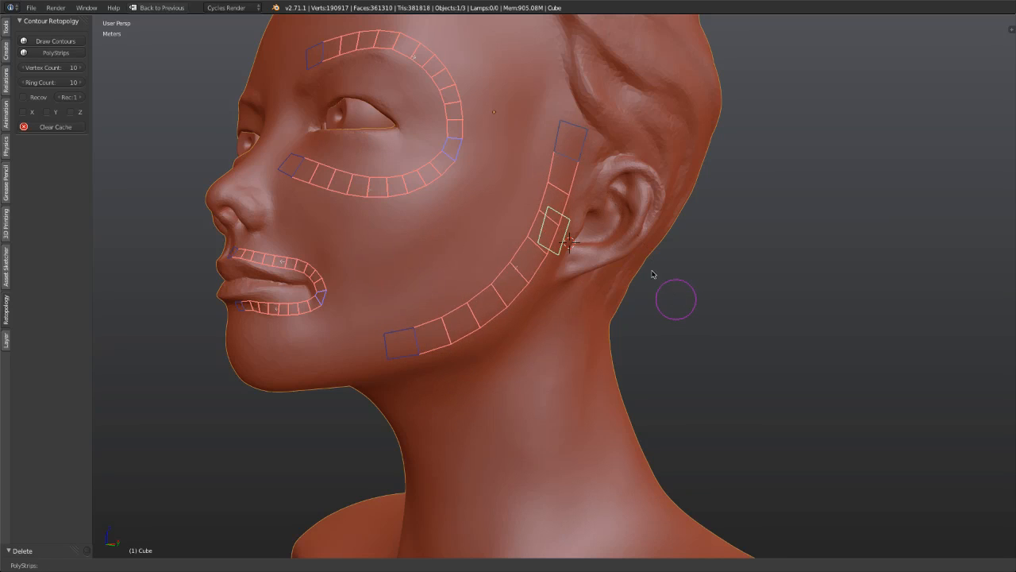
Step: Extend the jaw strip from its front end along the jawline to the chin and scale down its chin end
{"action": "middle_click_drag", "start_coordinate": [654, 275], "coordinate": [513, 306]}
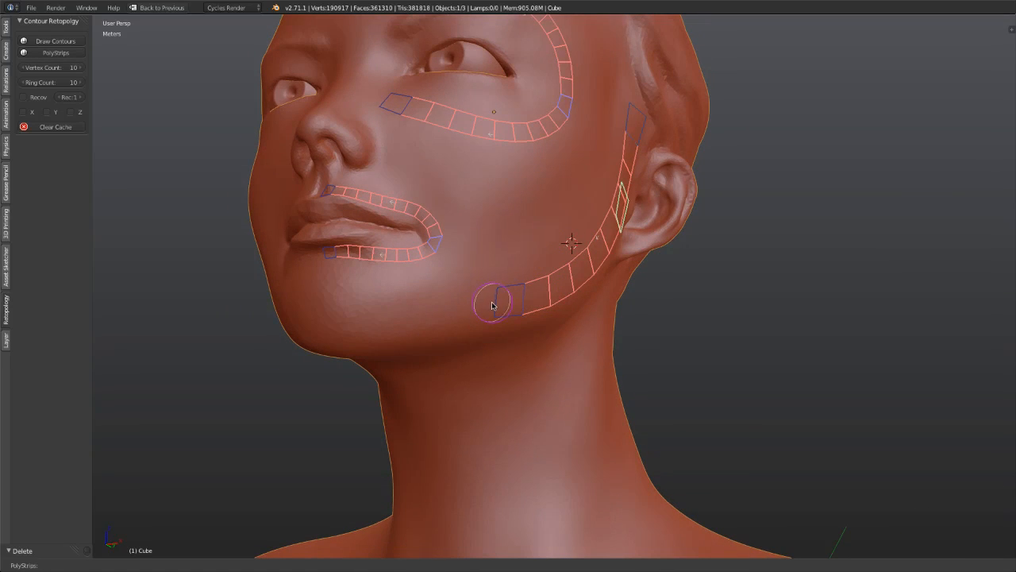
{"action": "left_click_drag", "start_coordinate": [491, 302], "coordinate": [332, 330]}
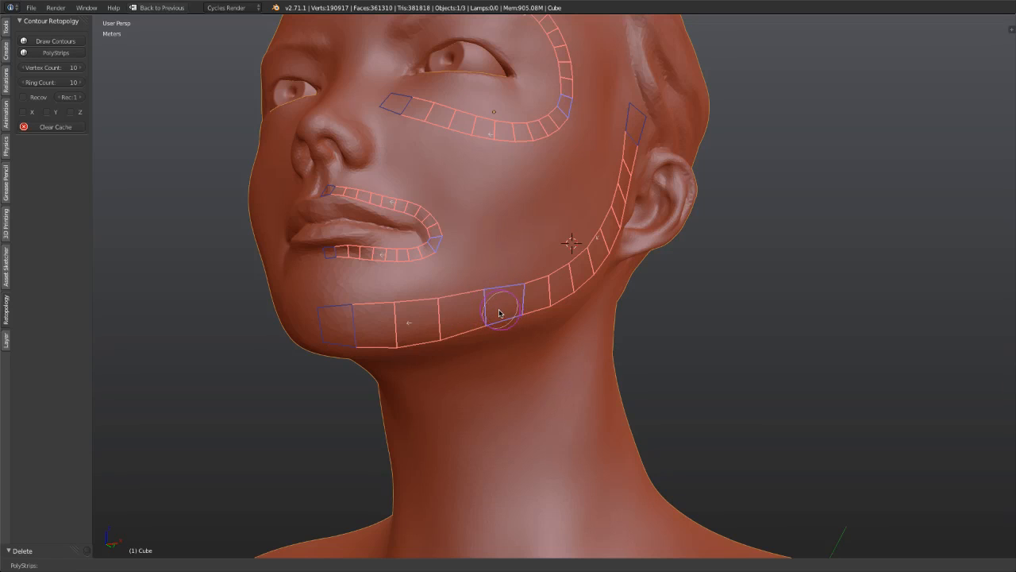
{"action": "right_click", "coordinate": [328, 320]}
{"action": "key", "text": "s"}
{"action": "left_click", "coordinate": [399, 371]}
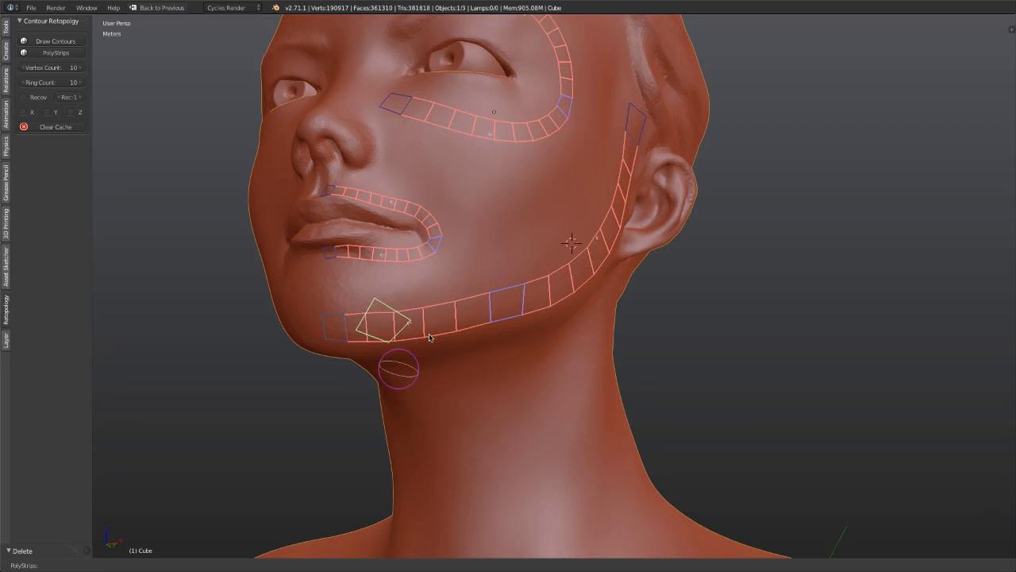
Step: Scale down the jaw strip's middle junction quad, where its front and rear segments meet on the jawline
{"action": "middle_click_drag", "start_coordinate": [590, 258], "coordinate": [450, 308]}
{"action": "scroll", "coordinate": [465, 292], "scroll_direction": "up", "scroll_amount": 2}
{"action": "middle_click_drag", "start_coordinate": [395, 243], "coordinate": [403, 273]}
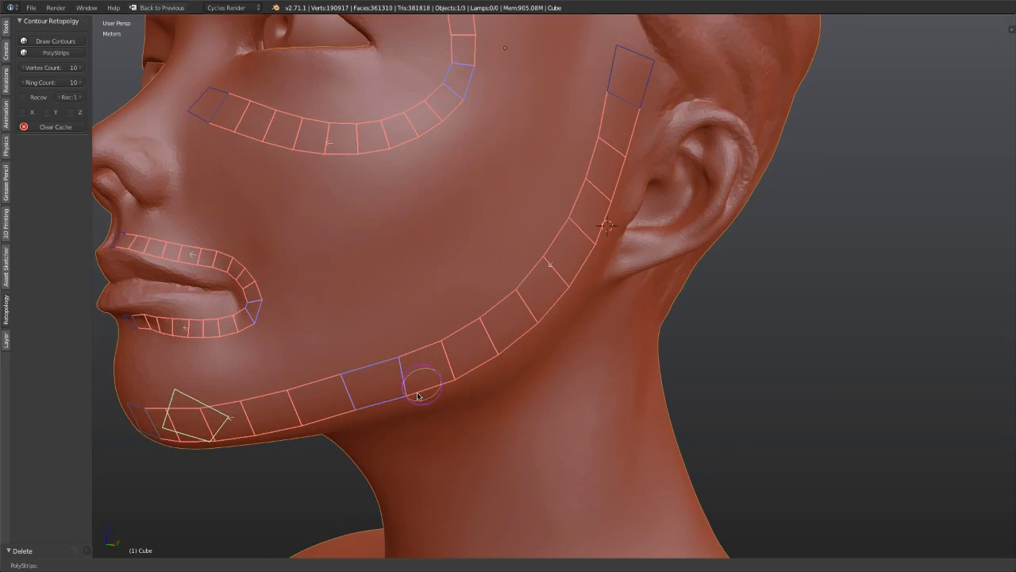
{"action": "right_click", "coordinate": [386, 384]}
{"action": "key", "text": "s"}
{"action": "left_click", "coordinate": [445, 438]}
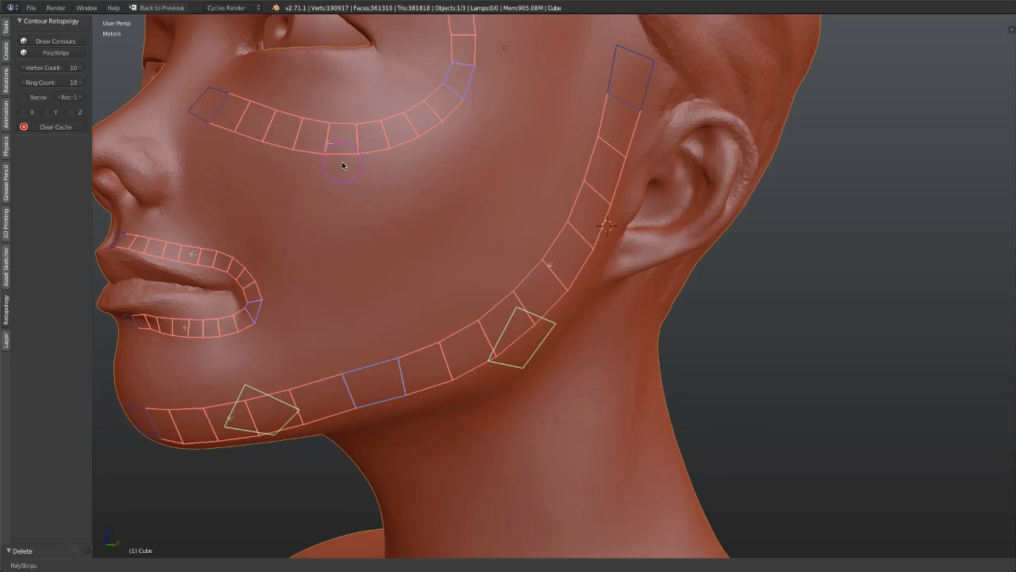
{"action": "left_click_drag", "start_coordinate": [343, 165], "coordinate": [377, 375]}
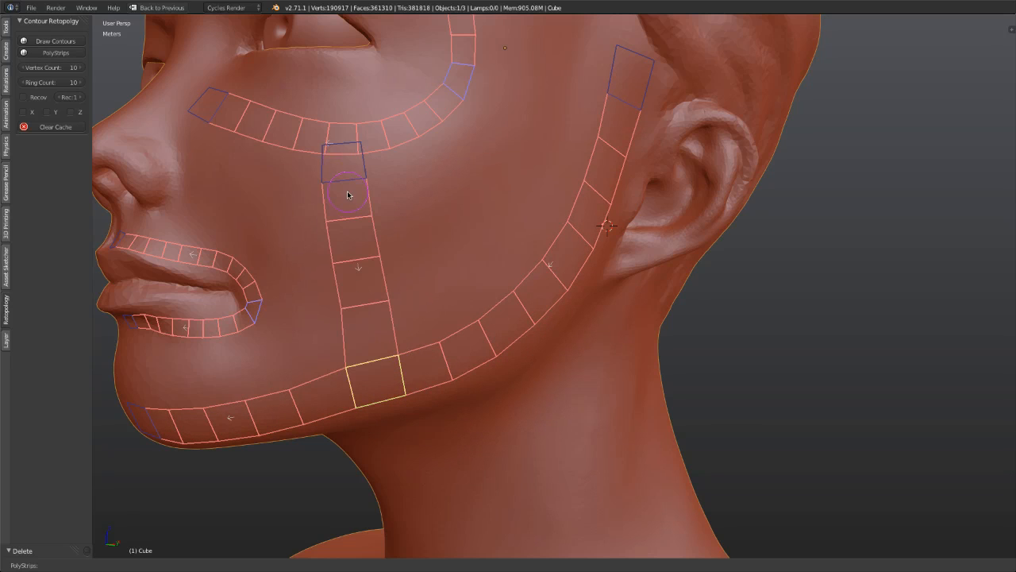
{"action": "right_click", "coordinate": [357, 176]}
{"action": "right_click", "coordinate": [366, 237]}
{"action": "key", "text": "x"}
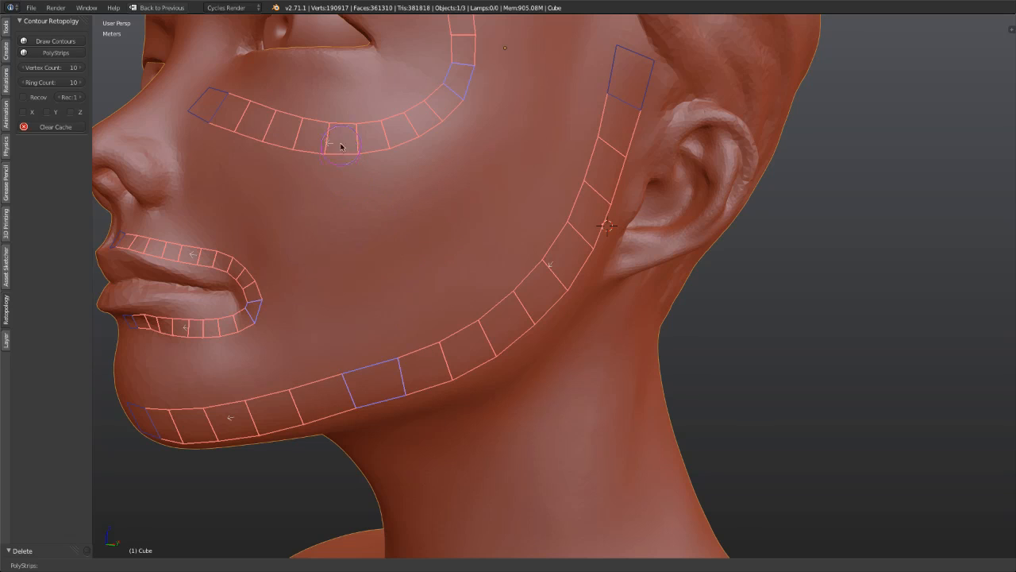
Step: Draw a strip from under the eye strip, delete it, and redraw the cheek connection from the jaw's middle junction up to the eye strip
{"action": "left_click_drag", "start_coordinate": [341, 145], "coordinate": [375, 350]}
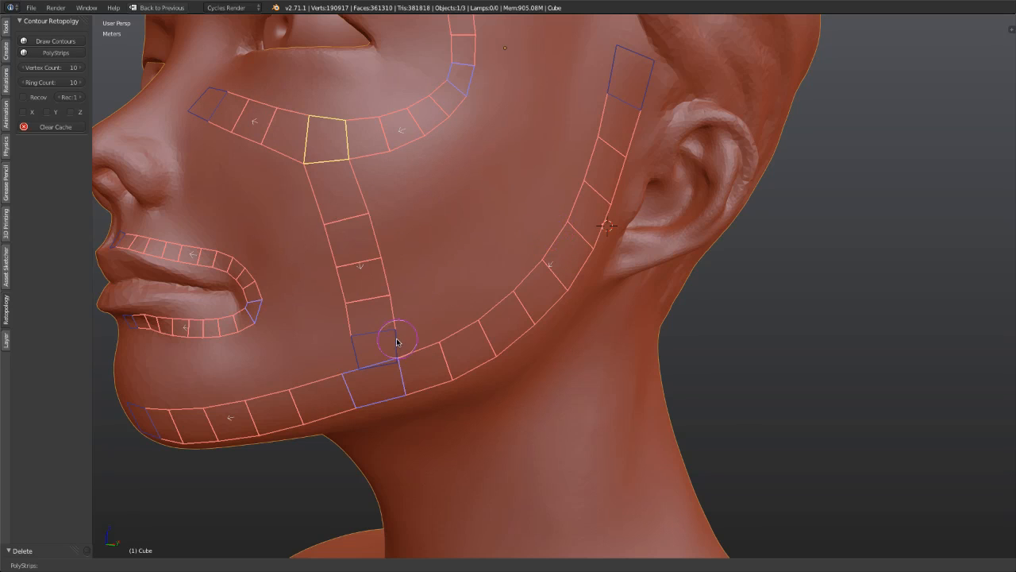
{"action": "right_click", "coordinate": [372, 303]}
{"action": "key", "text": "x"}
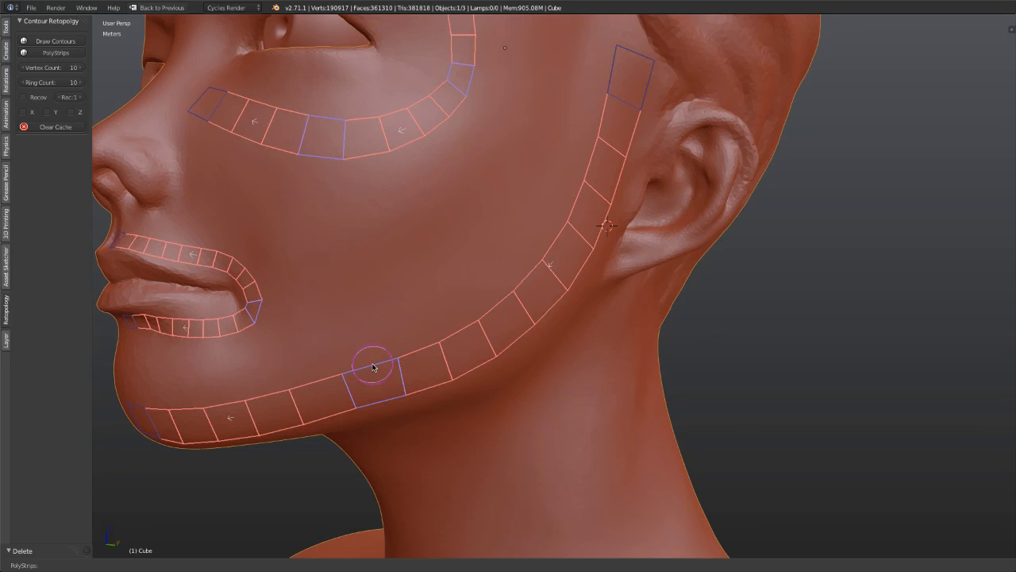
{"action": "left_click_drag", "start_coordinate": [372, 361], "coordinate": [318, 169]}
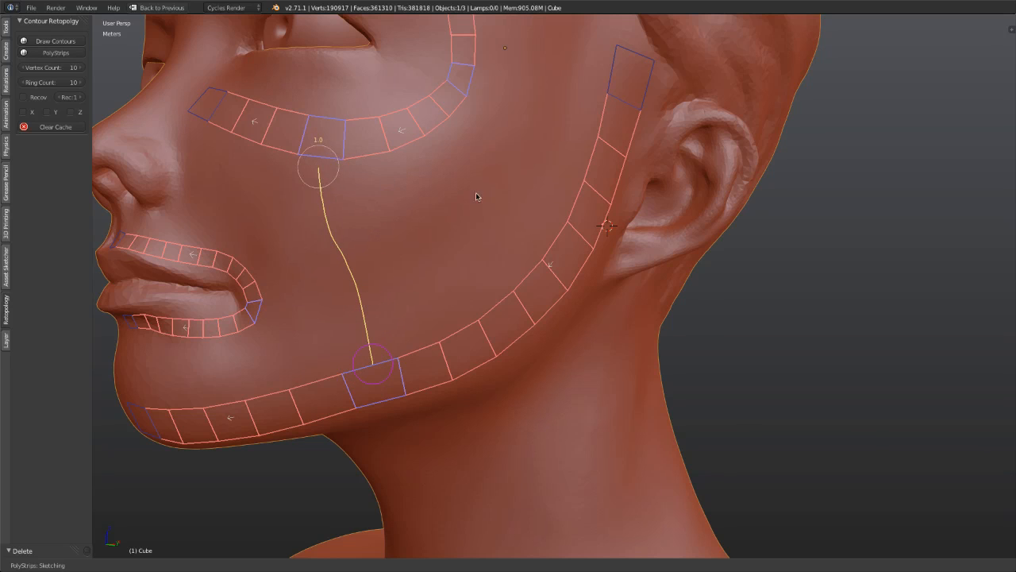
{"action": "scroll", "coordinate": [401, 238], "scroll_direction": "down", "scroll_amount": 4}
{"action": "mouse_move", "coordinate": [413, 256]}
{"action": "middle_mouse_down"}
{"action": "mouse_move", "coordinate": [522, 233]}
{"action": "mouse_move", "coordinate": [436, 242]}
{"action": "middle_mouse_up"}
{"action": "scroll", "coordinate": [442, 232], "scroll_direction": "up", "scroll_amount": 2}
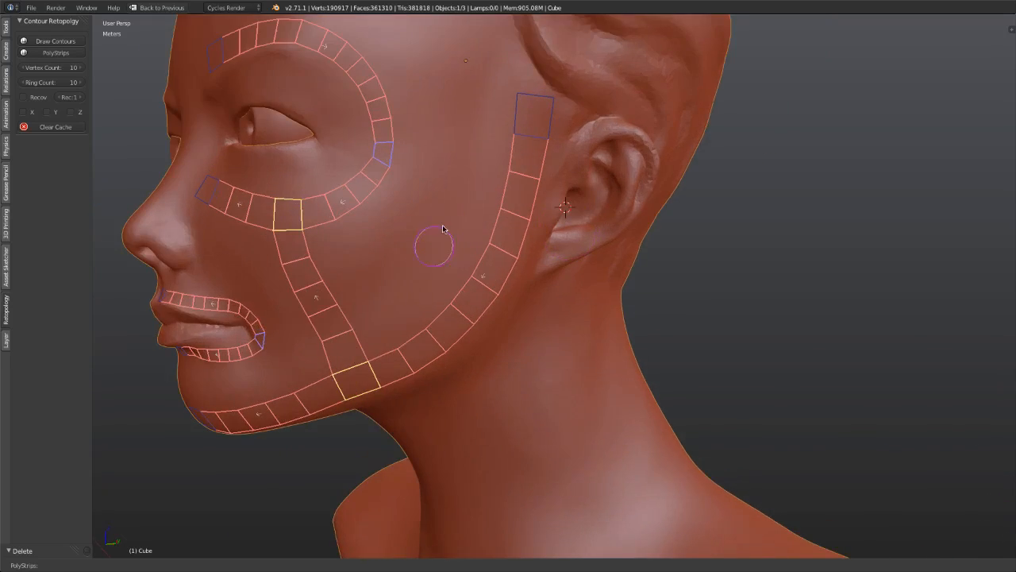
Step: Scale down the jaw strip's upper end and draw a strip from its upper part across the temple to the eye strip's outer junction
{"action": "middle_click_drag", "start_coordinate": [484, 165], "coordinate": [463, 150]}
{"action": "right_click", "coordinate": [503, 107]}
{"action": "key", "text": "s"}
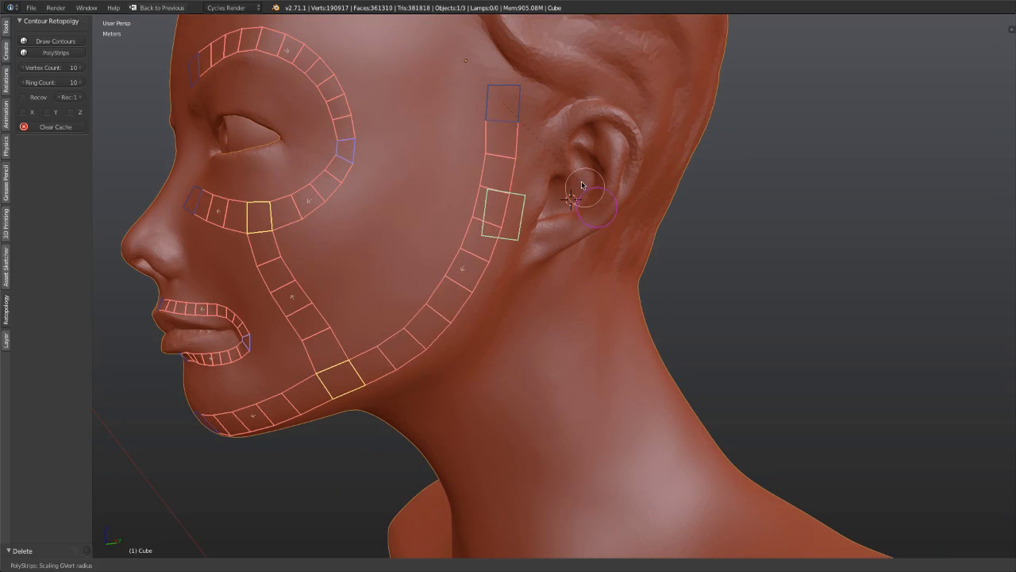
{"action": "left_click", "coordinate": [576, 170]}
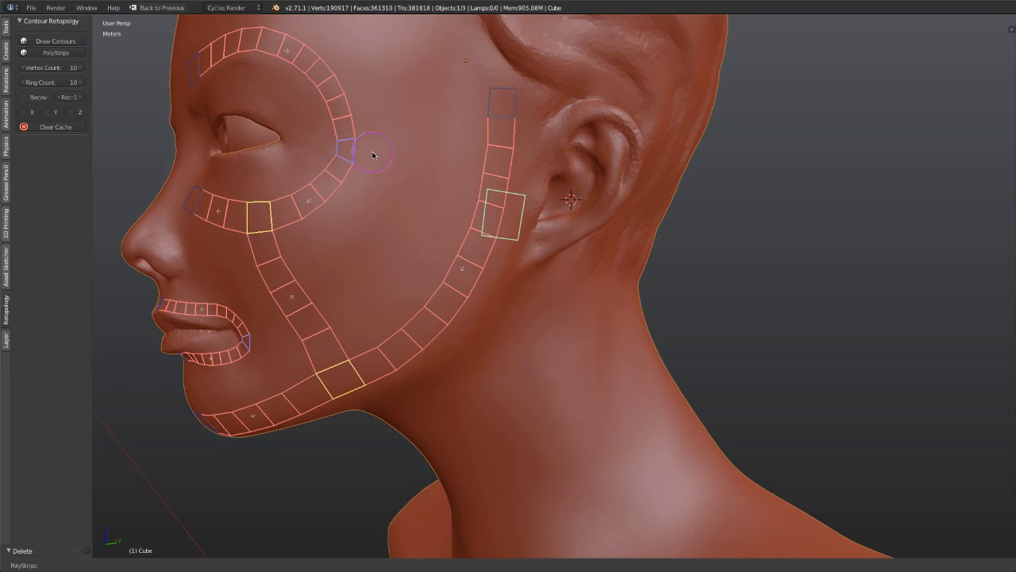
{"action": "left_click_drag", "start_coordinate": [494, 161], "coordinate": [354, 153]}
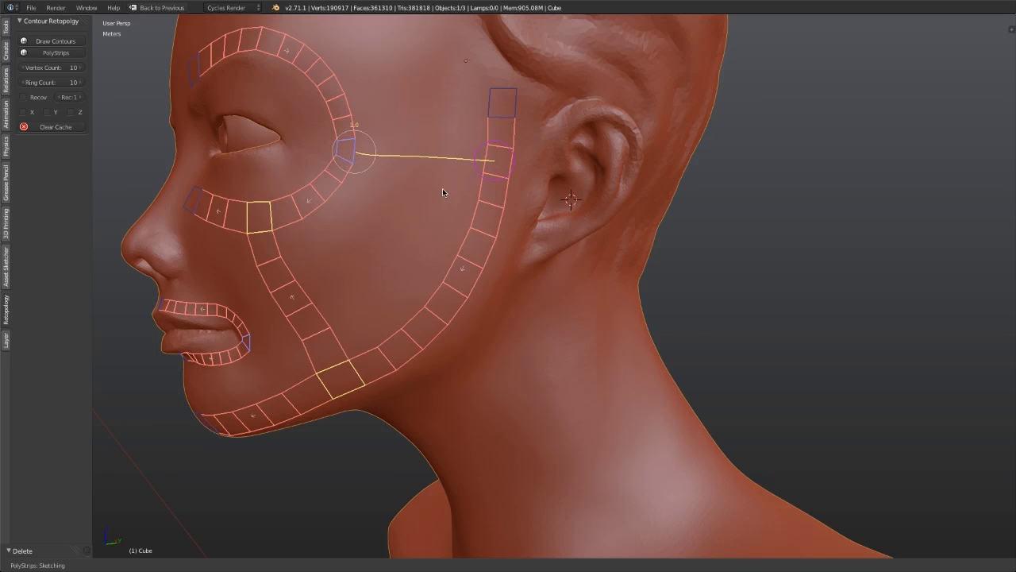
Step: Scale, move and rotate the junction in front of the ear where the temple strip meets the jaw strip
{"action": "middle_click_drag", "start_coordinate": [417, 185], "coordinate": [397, 192]}
{"action": "right_click", "coordinate": [463, 159]}
{"action": "key", "text": "s"}
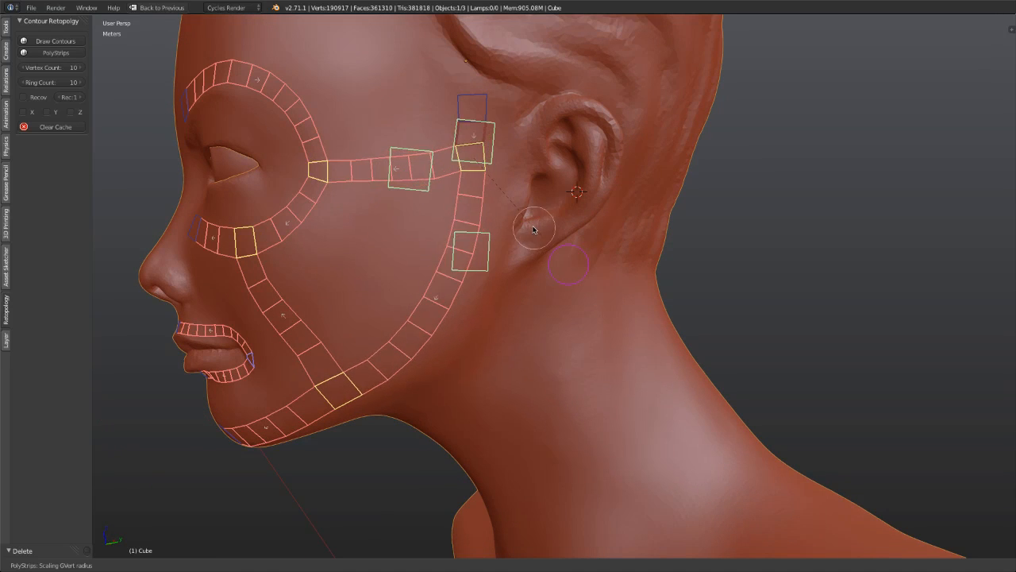
{"action": "left_click", "coordinate": [533, 225]}
{"action": "key", "text": "g"}
{"action": "left_click", "coordinate": [536, 232]}
{"action": "key", "text": "r"}
{"action": "left_click", "coordinate": [534, 233]}
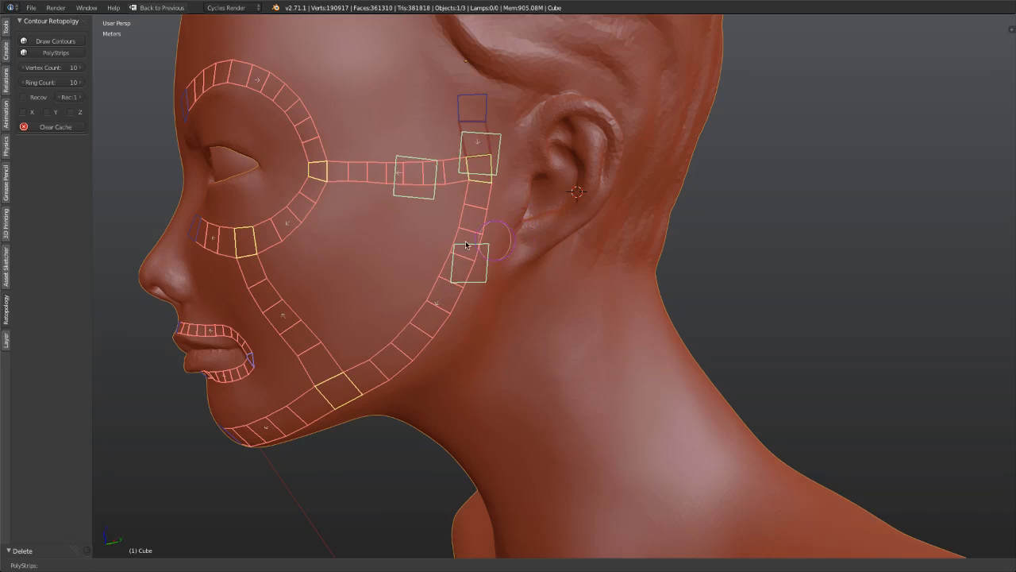
Step: Reduce the brush size and examine the connected strips around the eye, mouth and jaw from several angles
{"action": "scroll", "coordinate": [466, 244], "scroll_direction": "down", "scroll_amount": 4}
{"action": "middle_click_drag", "start_coordinate": [431, 243], "coordinate": [579, 268]}
{"action": "scroll", "coordinate": [504, 291], "scroll_direction": "up", "scroll_amount": 6}
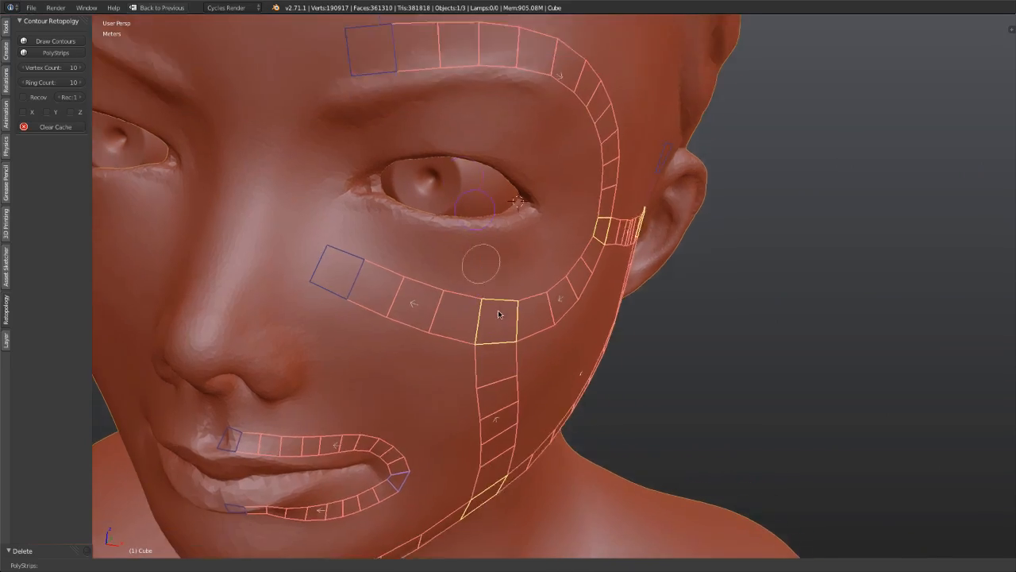
{"action": "middle_click_drag", "start_coordinate": [499, 315], "coordinate": [497, 271]}
{"action": "key", "text": "f"}
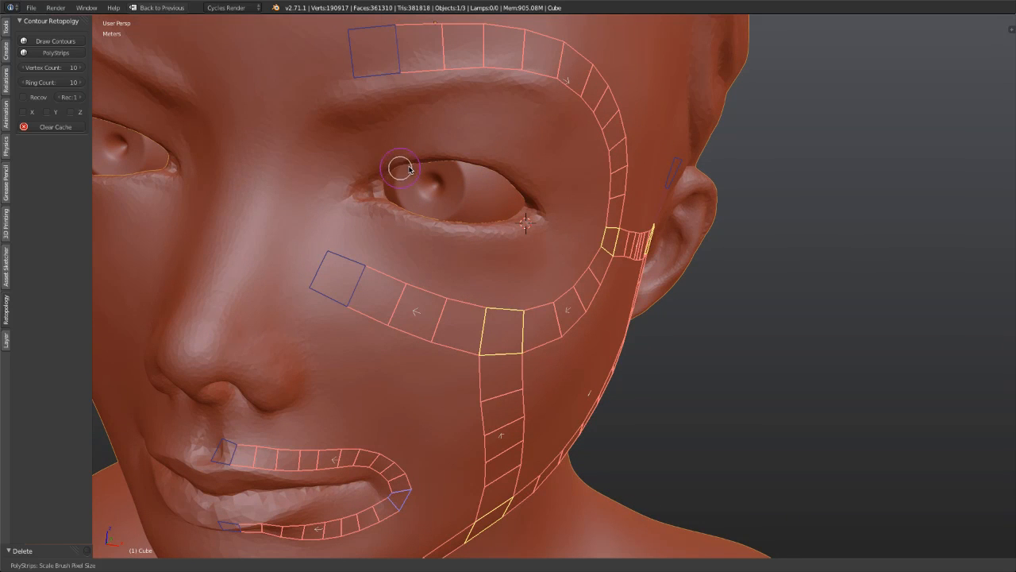
{"action": "middle_click_drag", "start_coordinate": [478, 222], "coordinate": [608, 249]}
{"action": "scroll", "coordinate": [508, 216], "scroll_direction": "down", "scroll_amount": 2}
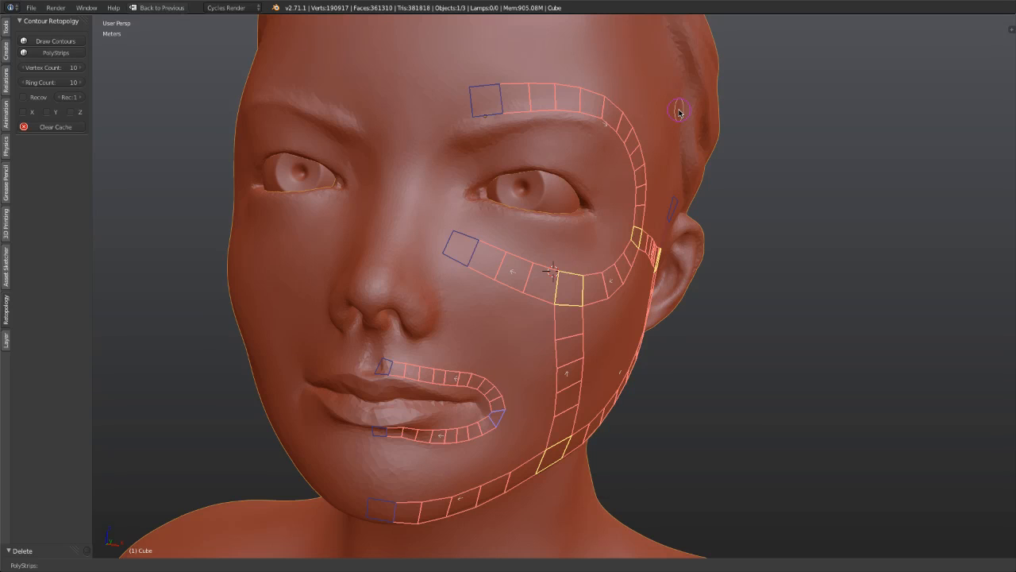
{"action": "middle_click_drag", "start_coordinate": [678, 111], "coordinate": [676, 211]}
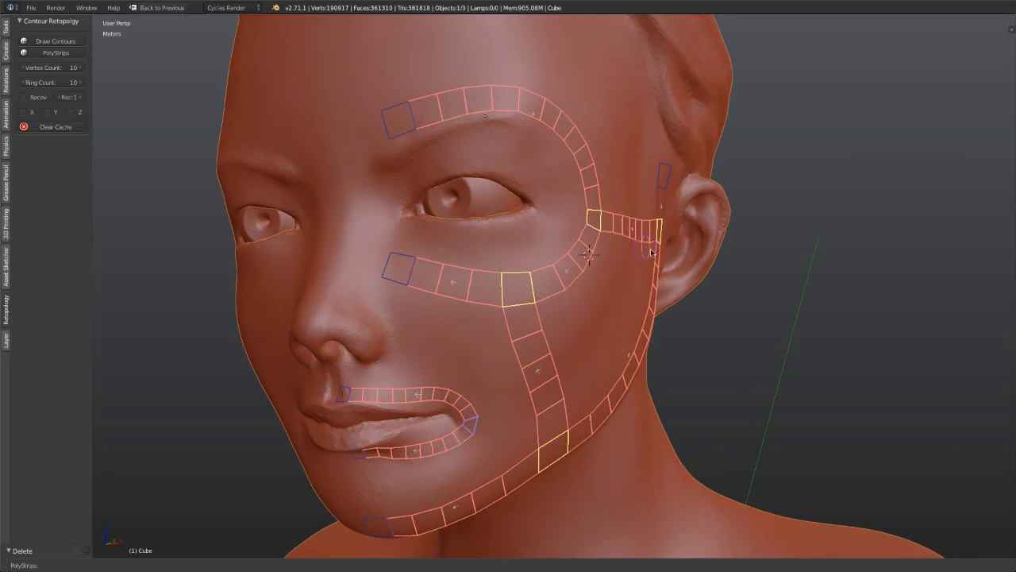
{"action": "middle_click_drag", "start_coordinate": [651, 252], "coordinate": [596, 102]}
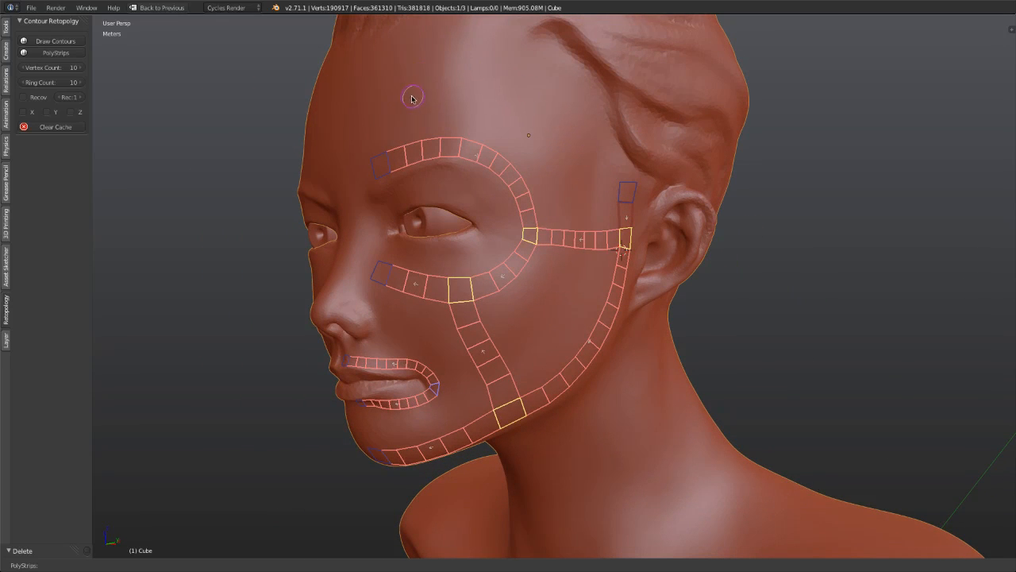
{"action": "mouse_move", "coordinate": [373, 104]}
{"action": "left_mouse_down"}
{"action": "mouse_move", "coordinate": [389, 78]}
{"action": "mouse_move", "coordinate": [524, 85]}
{"action": "left_mouse_up"}
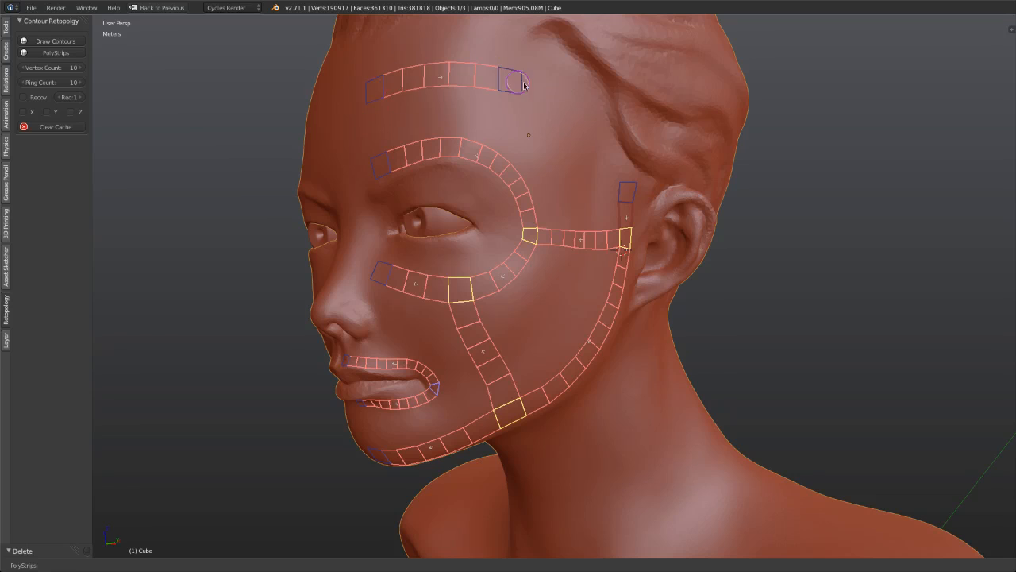
{"action": "left_click", "coordinate": [429, 80]}
{"action": "key", "text": "x"}
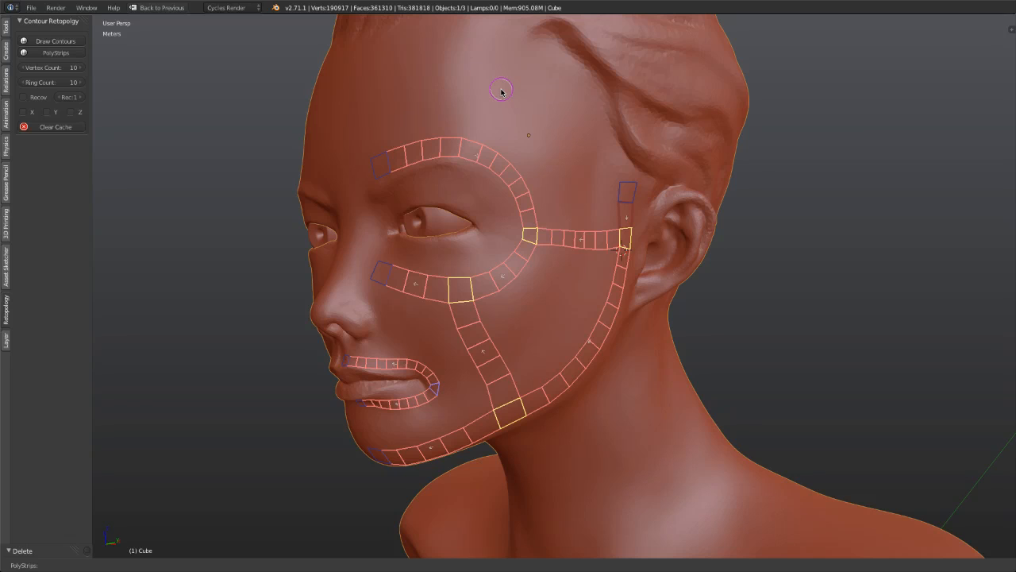
Step: Enlarge the brush and draw a strip along the upper eyelid from the inner to the outer eye corner
{"action": "middle_click_drag", "start_coordinate": [684, 233], "coordinate": [829, 233]}
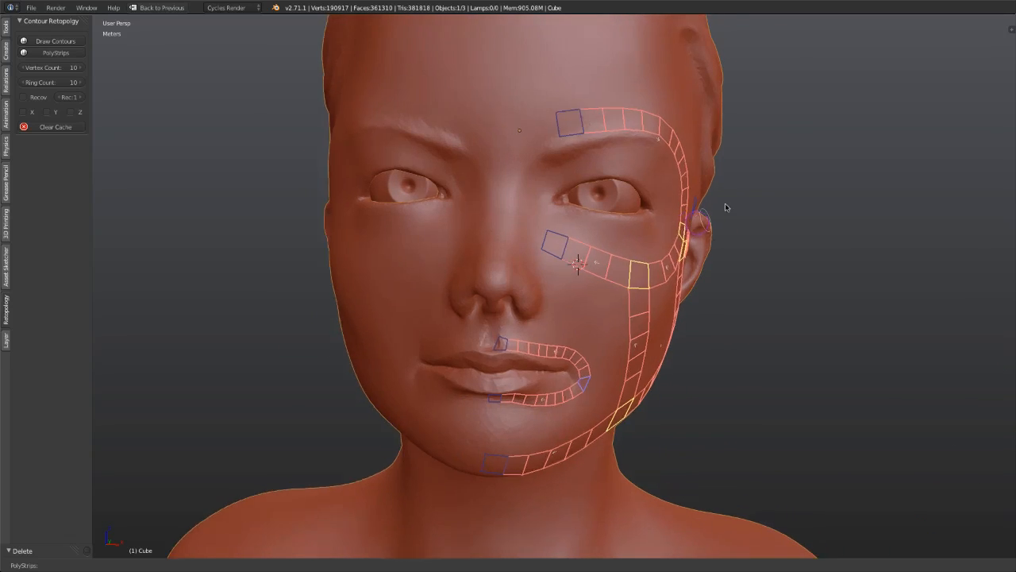
{"action": "scroll", "coordinate": [726, 170], "scroll_direction": "up", "scroll_amount": 2}
{"action": "middle_click_drag", "start_coordinate": [726, 163], "coordinate": [669, 239], "text": "shift"}
{"action": "scroll", "coordinate": [670, 239], "scroll_direction": "up", "scroll_amount": 2}
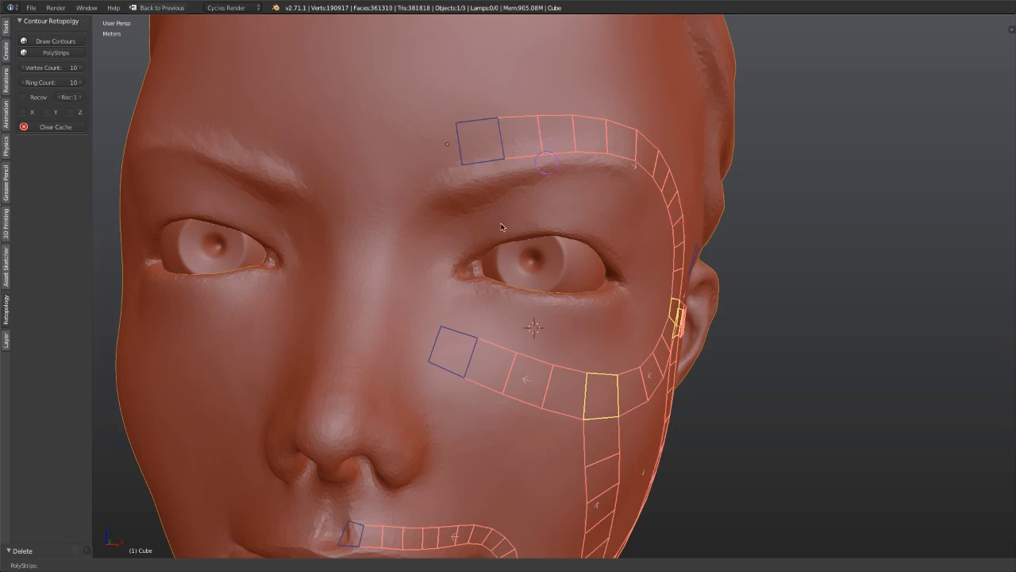
{"action": "key", "text": "f"}
{"action": "left_click", "coordinate": [516, 251]}
{"action": "middle_click_drag", "start_coordinate": [783, 185], "coordinate": [500, 199]}
{"action": "mouse_move", "coordinate": [354, 283]}
{"action": "left_mouse_down"}
{"action": "mouse_move", "coordinate": [410, 243]}
{"action": "mouse_move", "coordinate": [459, 233]}
{"action": "mouse_move", "coordinate": [533, 236]}
{"action": "mouse_move", "coordinate": [572, 266]}
{"action": "left_mouse_up"}
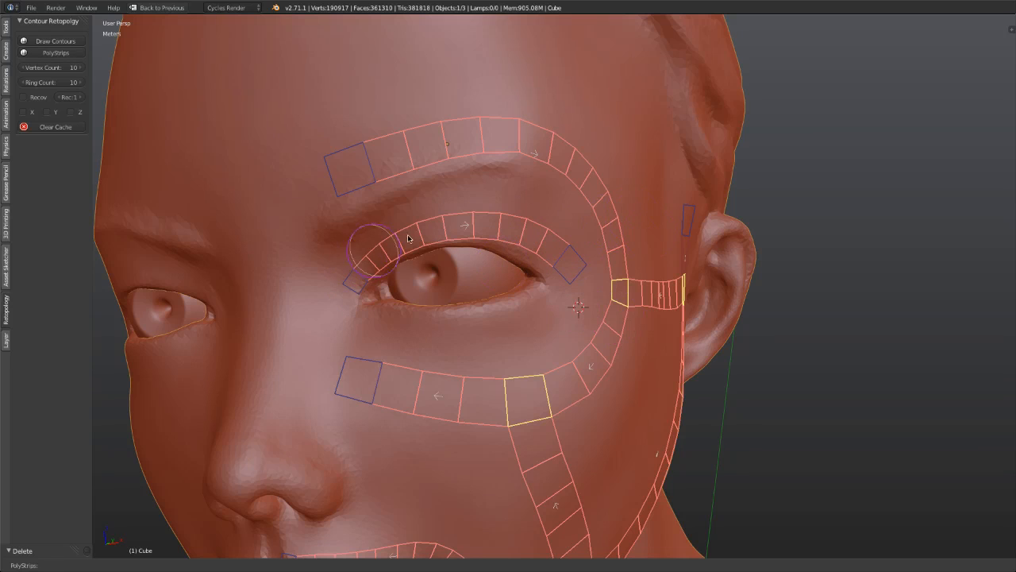
Step: Move the eyelid strip's outer end closer to the eye corner and draw a strip beneath the eye to close the loop
{"action": "mouse_move", "coordinate": [699, 243]}
{"action": "middle_mouse_down"}
{"action": "mouse_move", "coordinate": [709, 244]}
{"action": "mouse_move", "coordinate": [483, 250]}
{"action": "middle_mouse_up"}
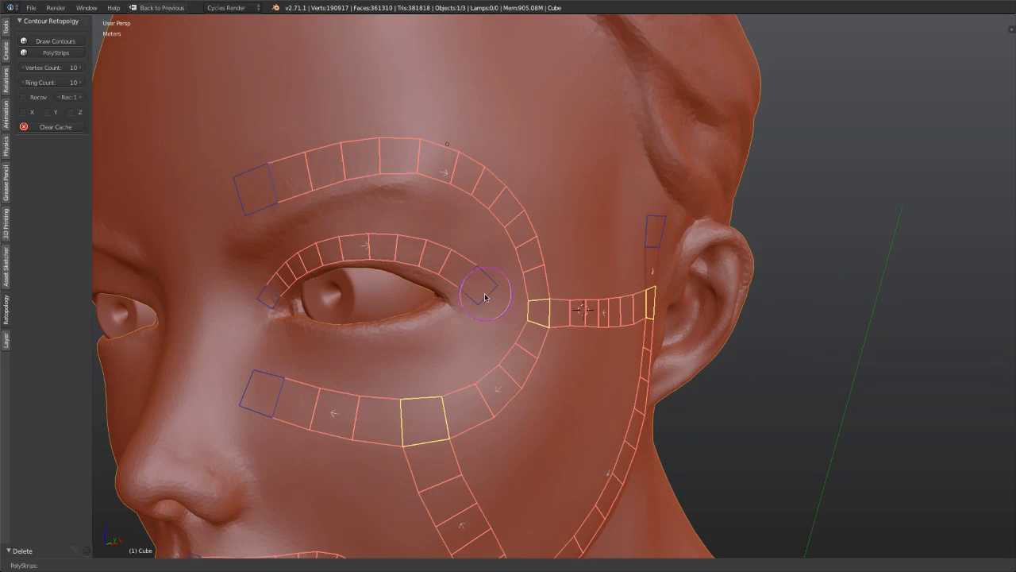
{"action": "key", "text": "g"}
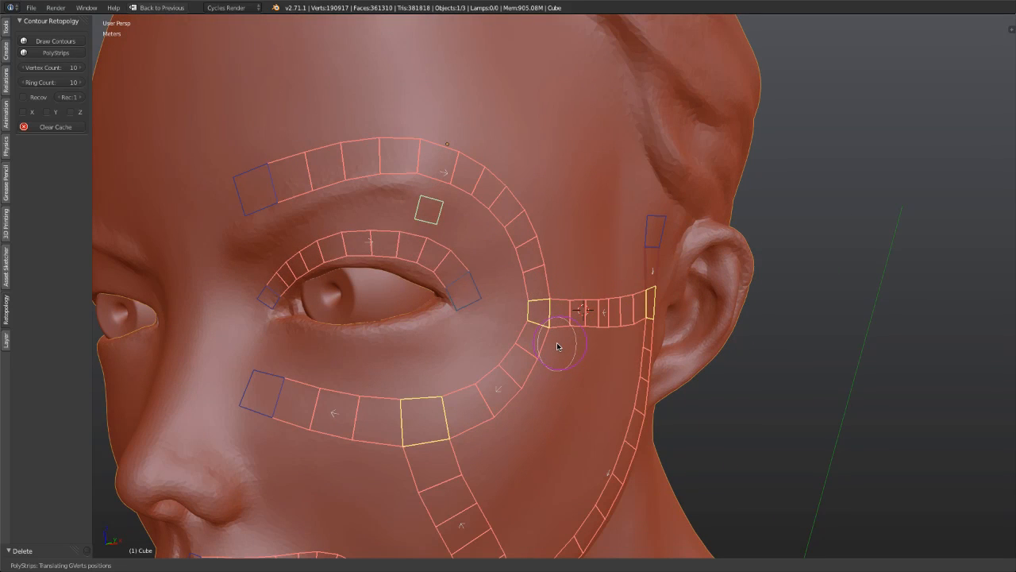
{"action": "left_click", "coordinate": [475, 323]}
{"action": "mouse_move", "coordinate": [473, 309]}
{"action": "left_mouse_down"}
{"action": "mouse_move", "coordinate": [453, 335]}
{"action": "mouse_move", "coordinate": [366, 363]}
{"action": "mouse_move", "coordinate": [268, 341]}
{"action": "mouse_move", "coordinate": [273, 297]}
{"action": "left_mouse_up"}
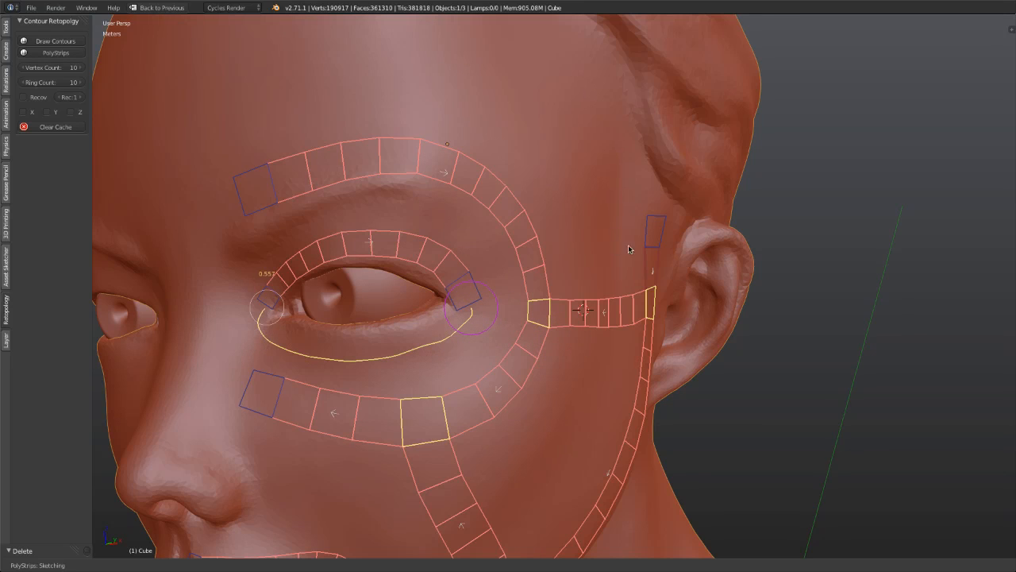
{"action": "mouse_move", "coordinate": [663, 251]}
{"action": "middle_mouse_down"}
{"action": "mouse_move", "coordinate": [704, 250]}
{"action": "mouse_move", "coordinate": [615, 272]}
{"action": "middle_mouse_up"}
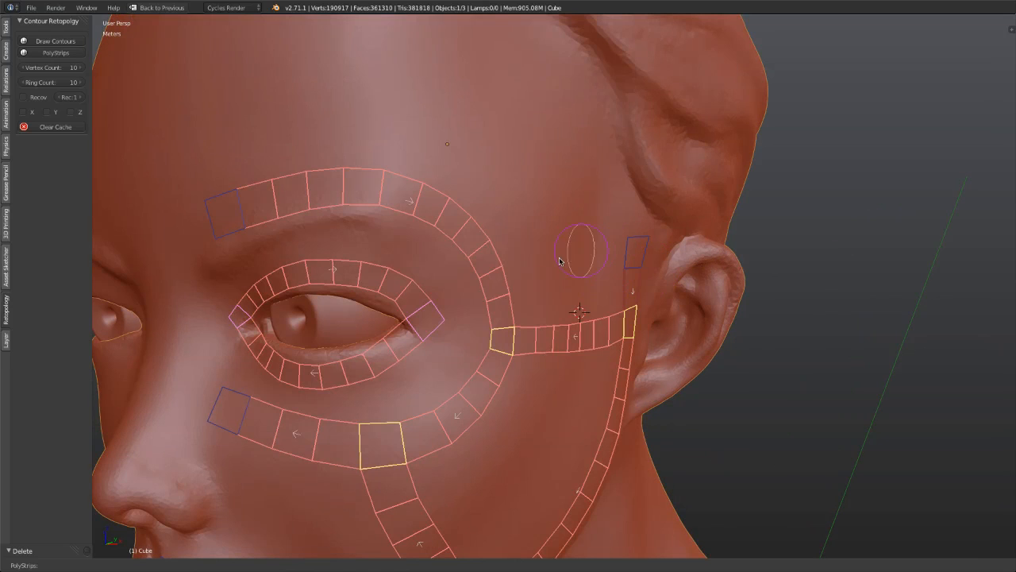
Step: Switch the eye loop's outer and inner corner junctions from square corners to continuous strip connections
{"action": "left_click", "coordinate": [437, 328]}
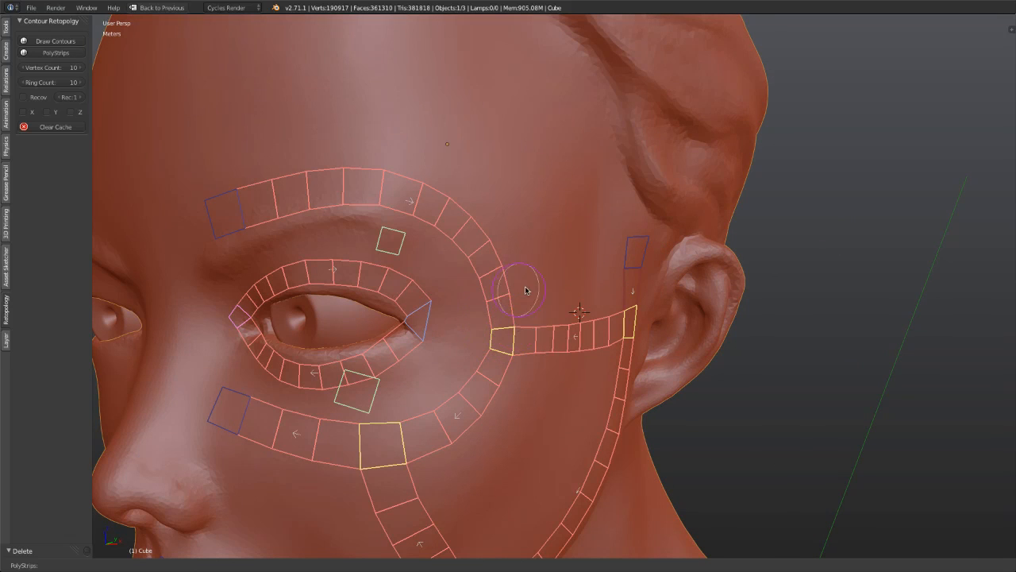
{"action": "middle_click_drag", "start_coordinate": [526, 290], "coordinate": [605, 255]}
{"action": "left_click", "coordinate": [274, 308]}
{"action": "left_click", "coordinate": [543, 316]}
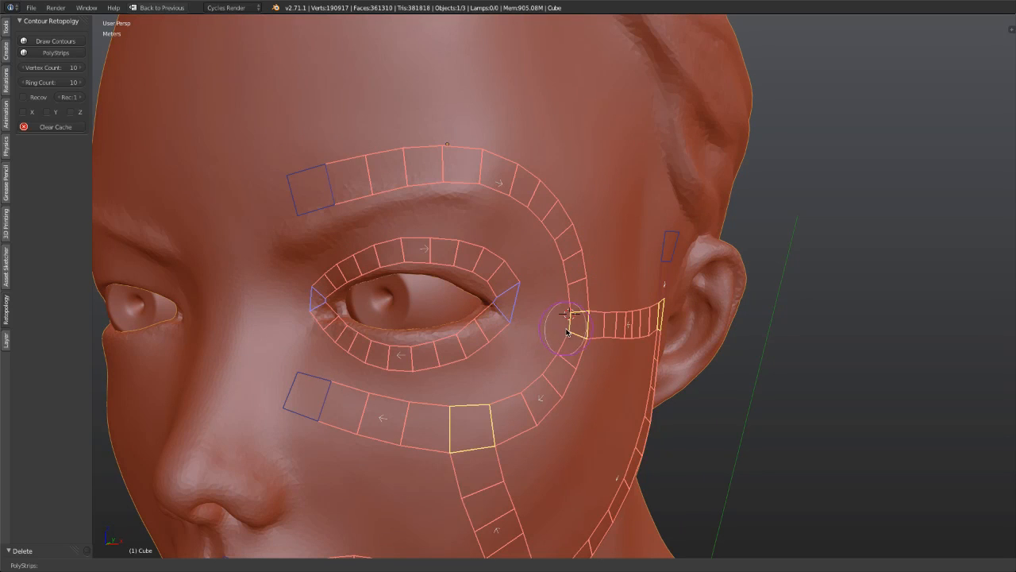
Step: Adjust the position of the eye loop's outer corner junction beside the outer eye corner
{"action": "right_click", "coordinate": [508, 300]}
{"action": "key", "text": "g"}
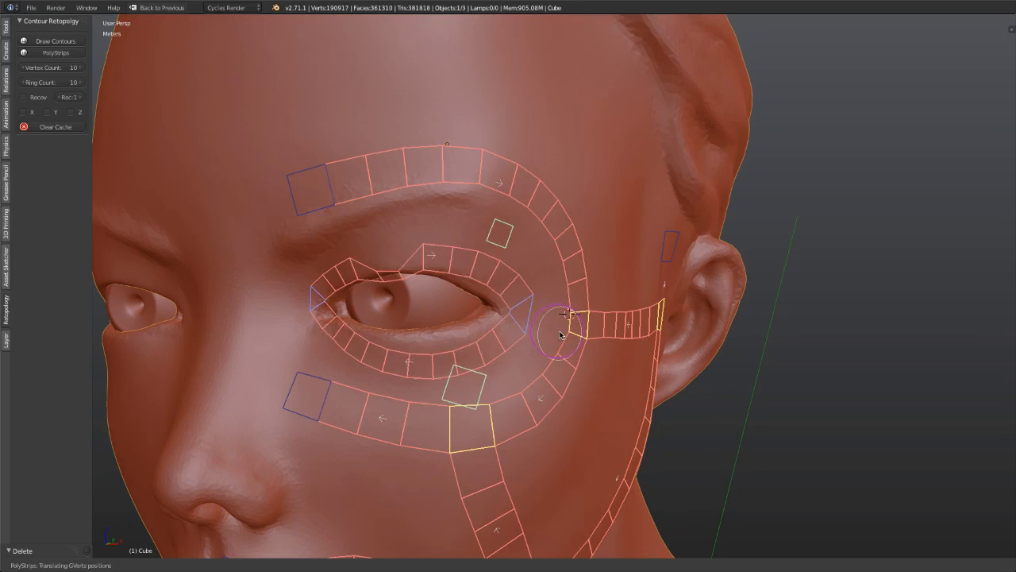
{"action": "left_click", "coordinate": [506, 308]}
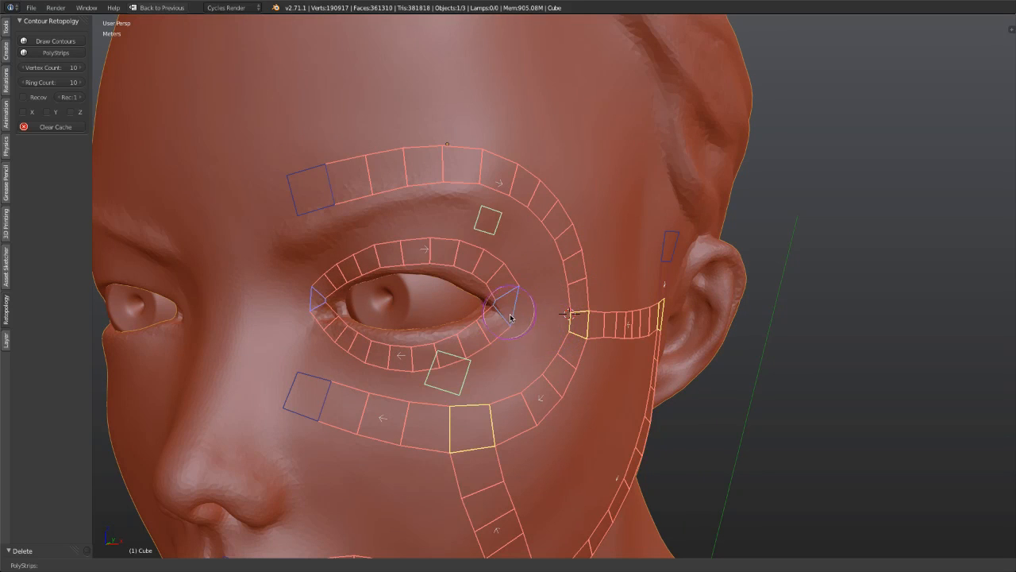
{"action": "key", "text": "g"}
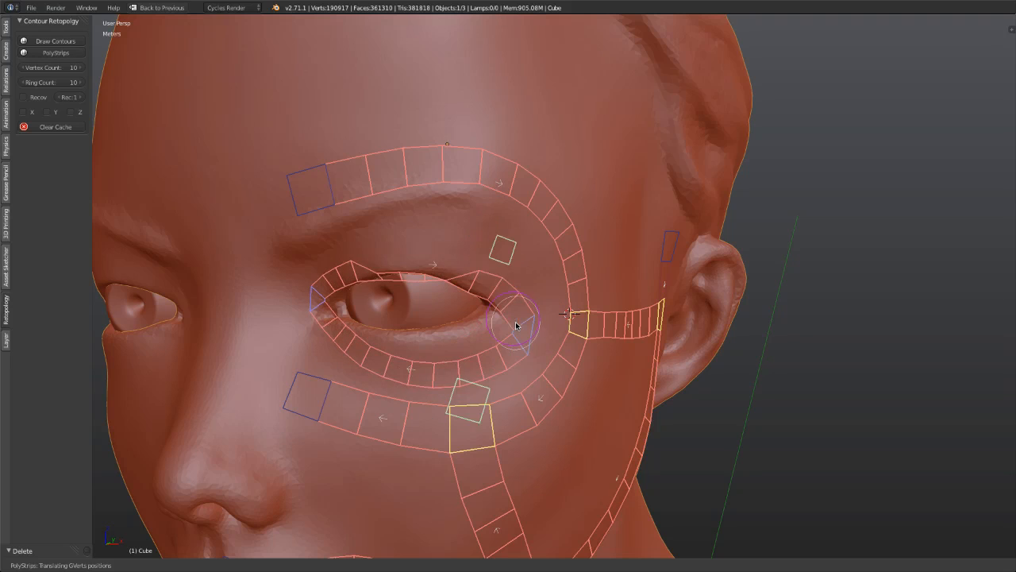
{"action": "right_click", "coordinate": [516, 327]}
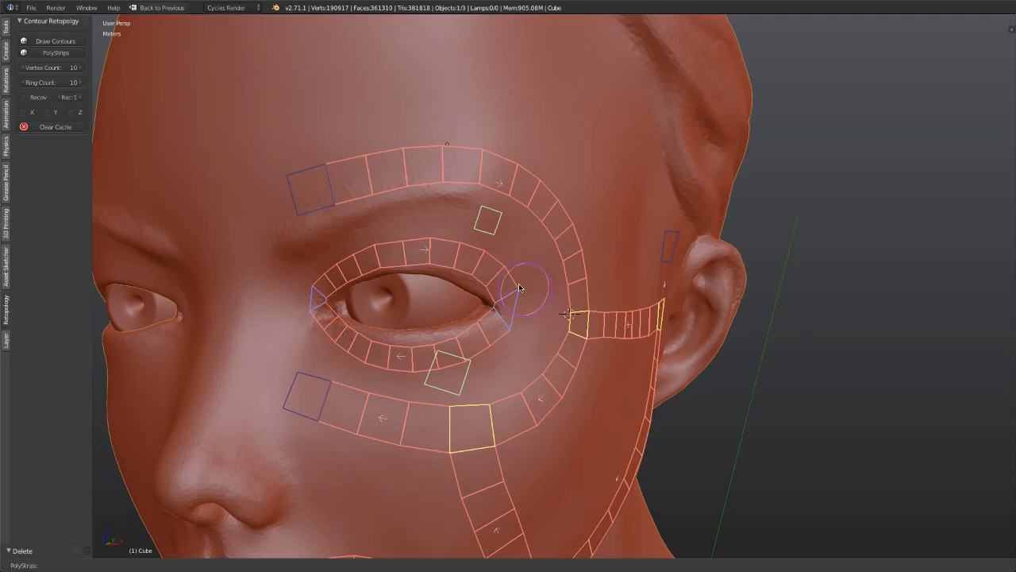
Step: Move the outer corner junction slightly away from the eye and reposition its upper and lower handles to smooth the loop
{"action": "key", "text": "g"}
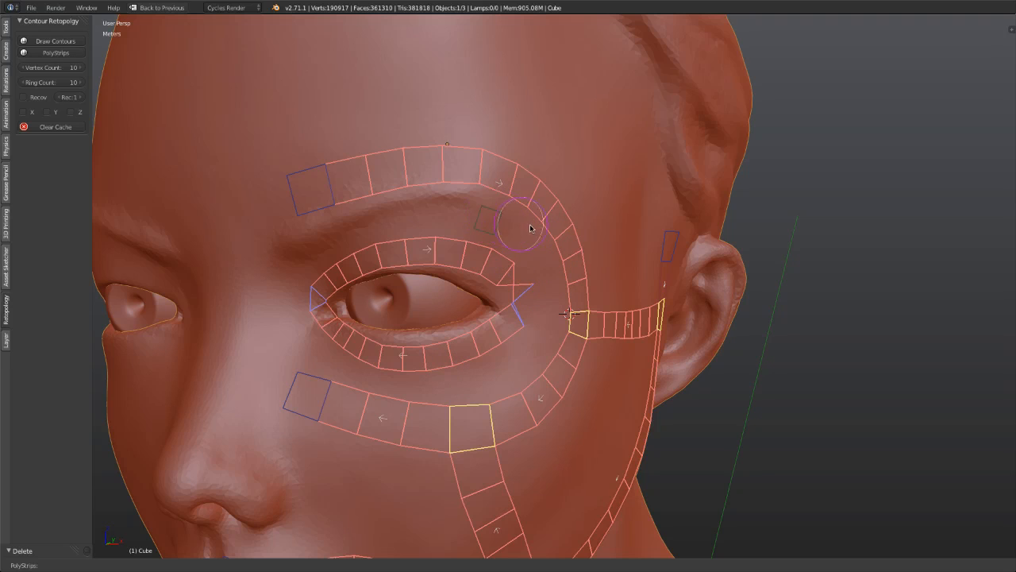
{"action": "key", "text": "g"}
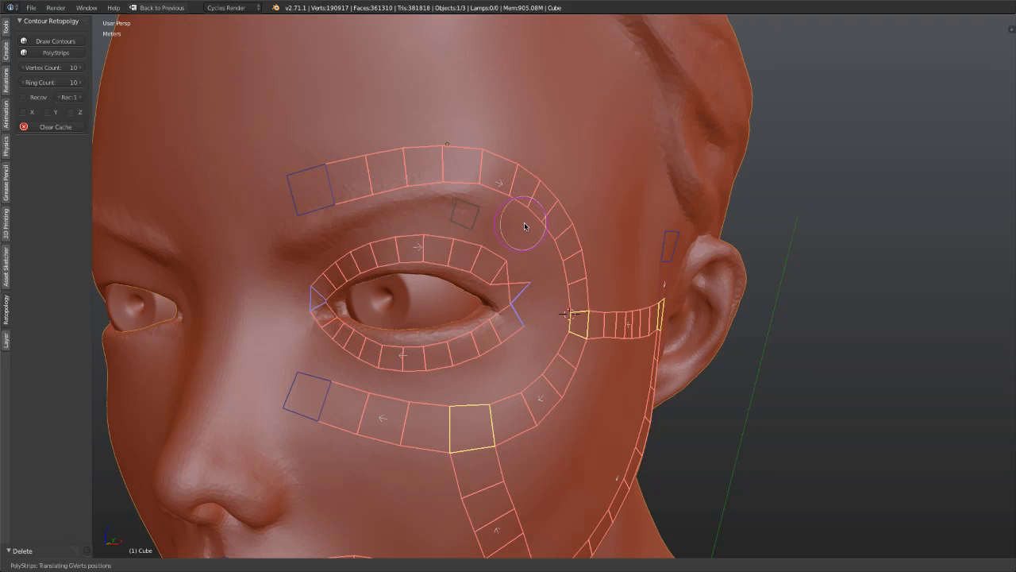
{"action": "left_click", "coordinate": [520, 300]}
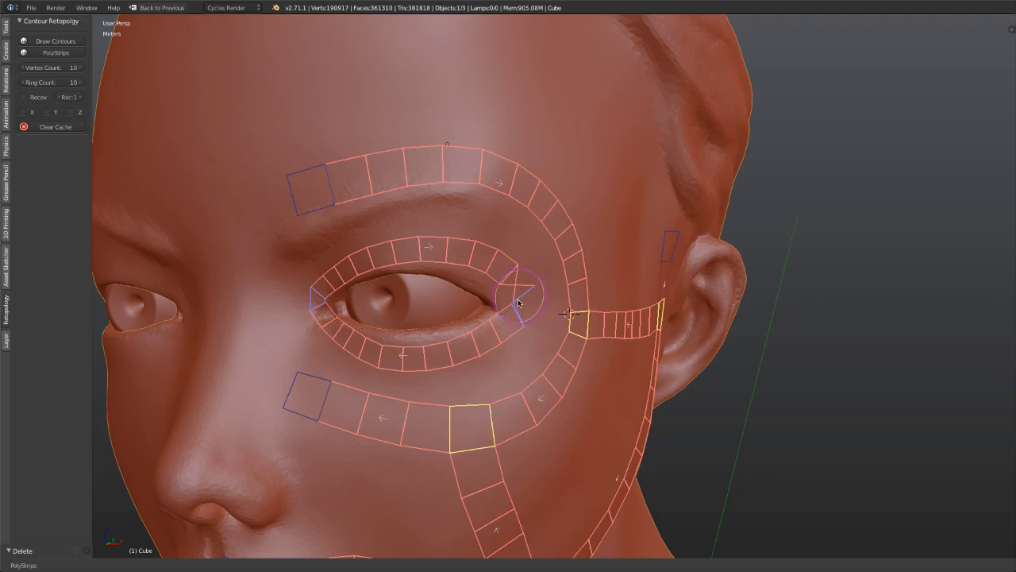
{"action": "right_click", "coordinate": [518, 305]}
{"action": "right_click", "coordinate": [460, 385]}
{"action": "key", "text": "g"}
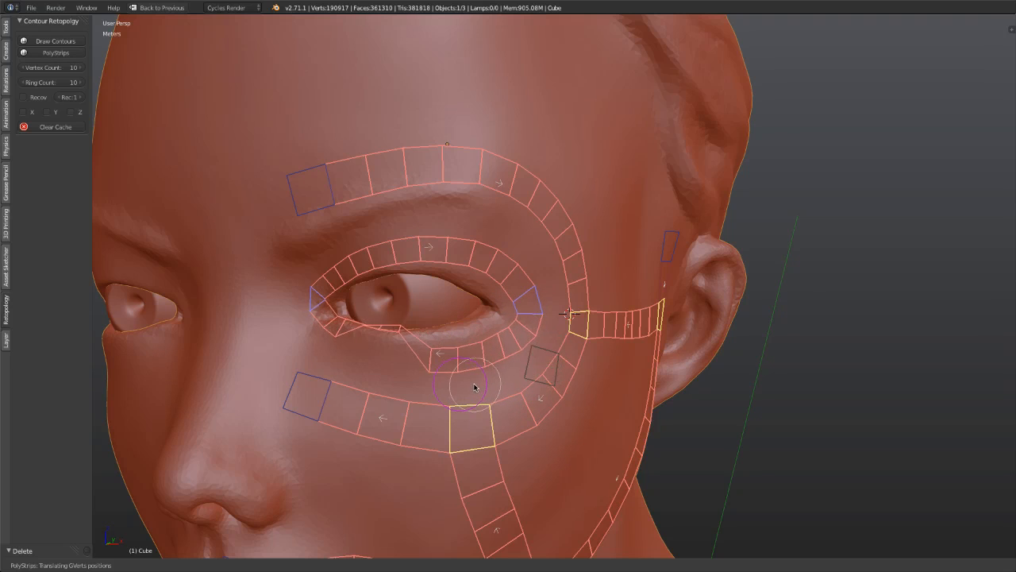
{"action": "left_click", "coordinate": [466, 390]}
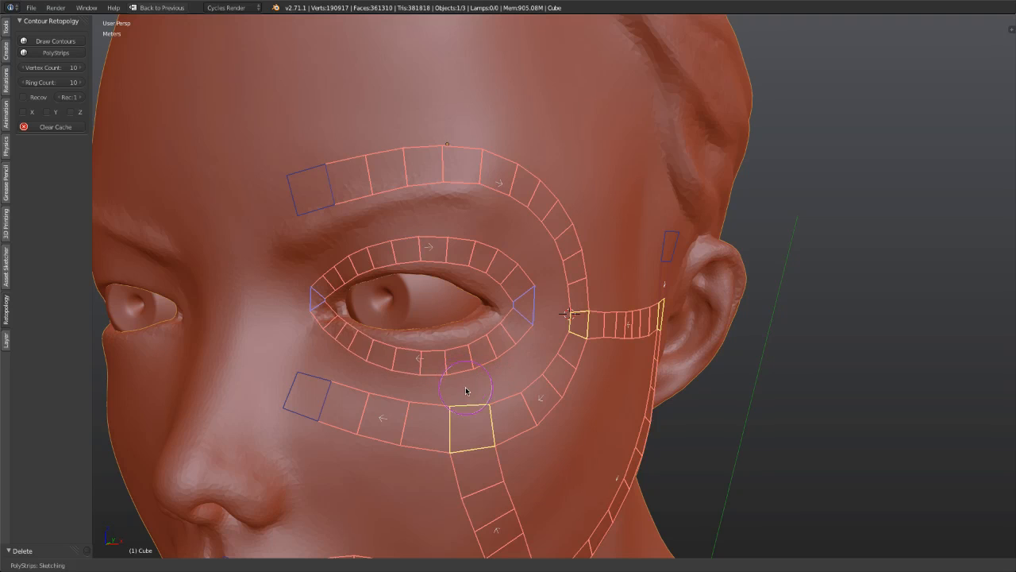
Step: Resize the eye loop's inner corner junction and reposition its lower and upper handles to round the loop around the tear duct
{"action": "right_click", "coordinate": [317, 296]}
{"action": "key", "text": "s"}
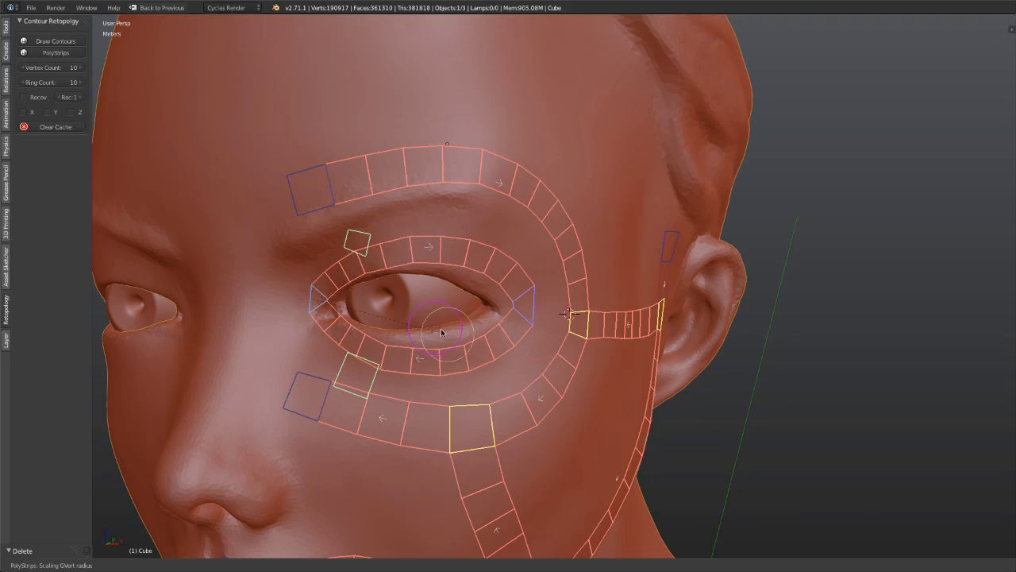
{"action": "left_click", "coordinate": [433, 335]}
{"action": "right_click", "coordinate": [367, 384]}
{"action": "key", "text": "g"}
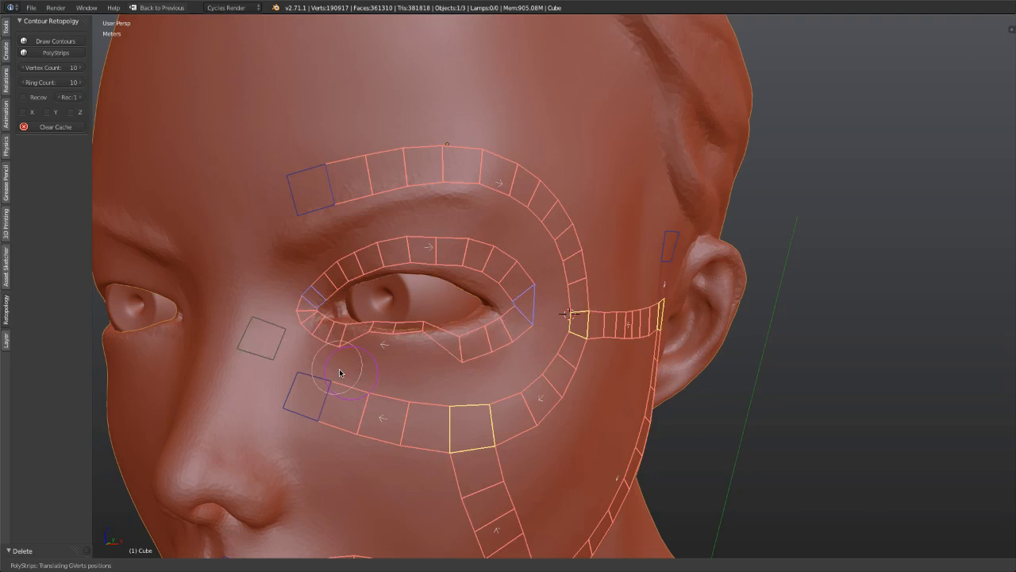
{"action": "left_click", "coordinate": [342, 370]}
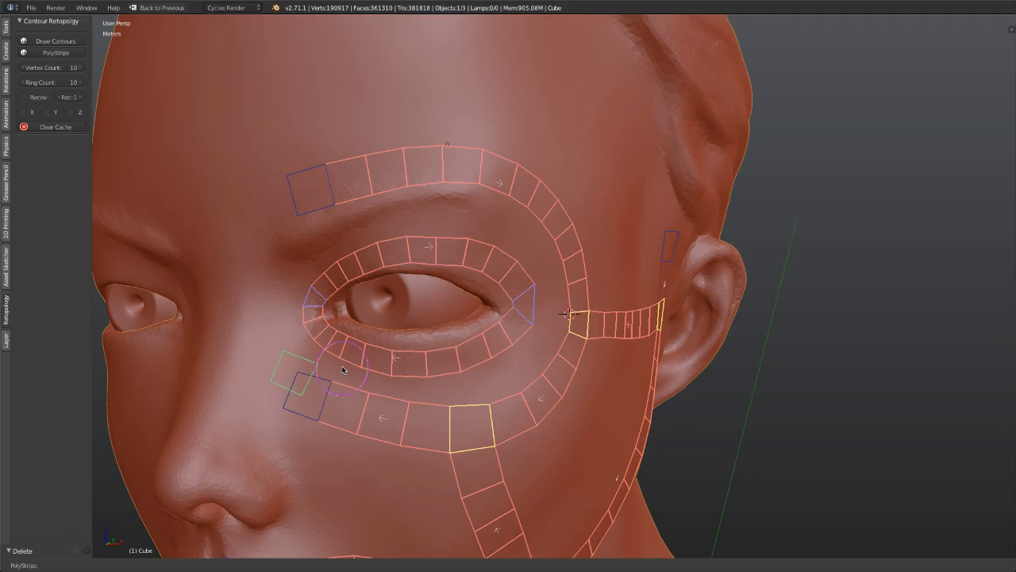
{"action": "right_click", "coordinate": [314, 294]}
{"action": "right_click", "coordinate": [358, 241]}
{"action": "key", "text": "g"}
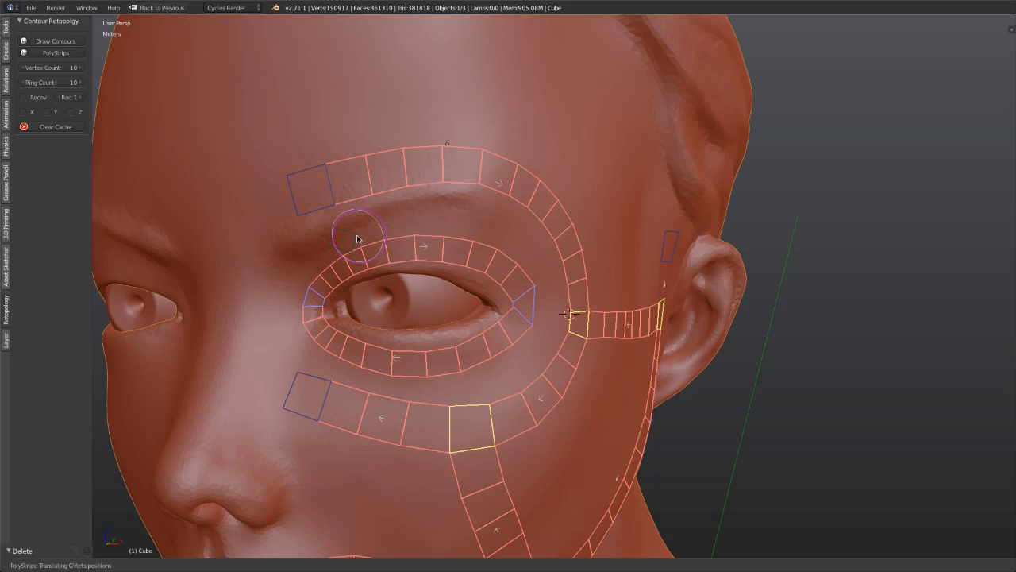
{"action": "left_click", "coordinate": [353, 234]}
Step: Scale down the under-eye strip's inner end and its junction with the vertical cheek strip
{"action": "middle_click_drag", "start_coordinate": [353, 234], "coordinate": [694, 240]}
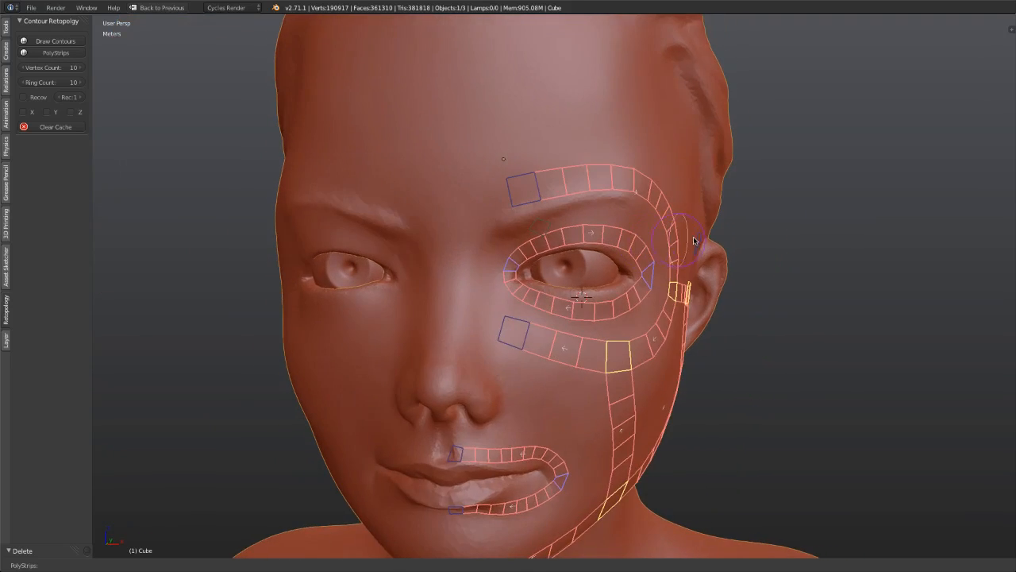
{"action": "middle_click_drag", "start_coordinate": [748, 220], "coordinate": [449, 302]}
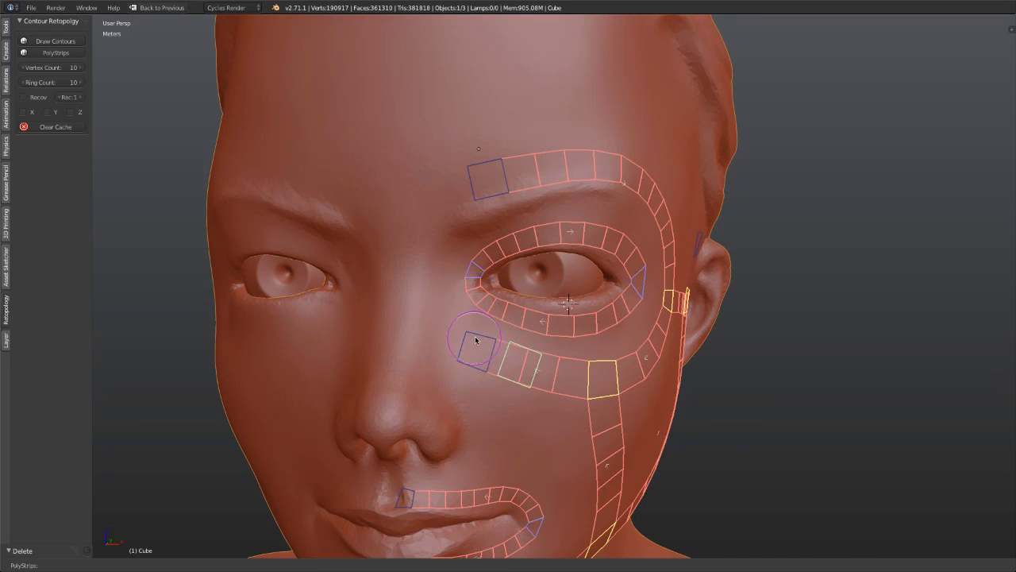
{"action": "key", "text": "s"}
{"action": "left_click", "coordinate": [555, 351]}
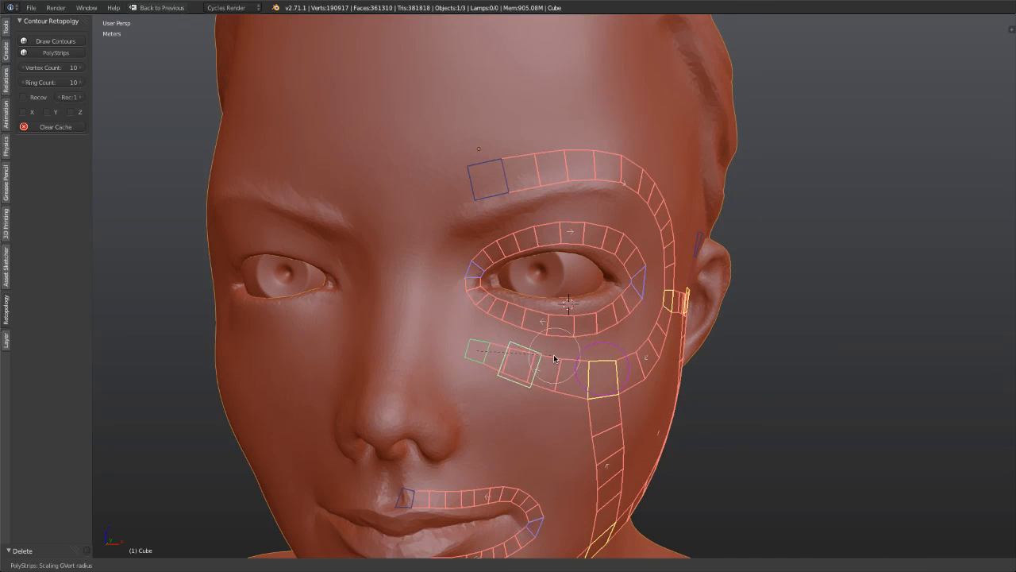
{"action": "left_click", "coordinate": [615, 363]}
{"action": "key", "text": "s"}
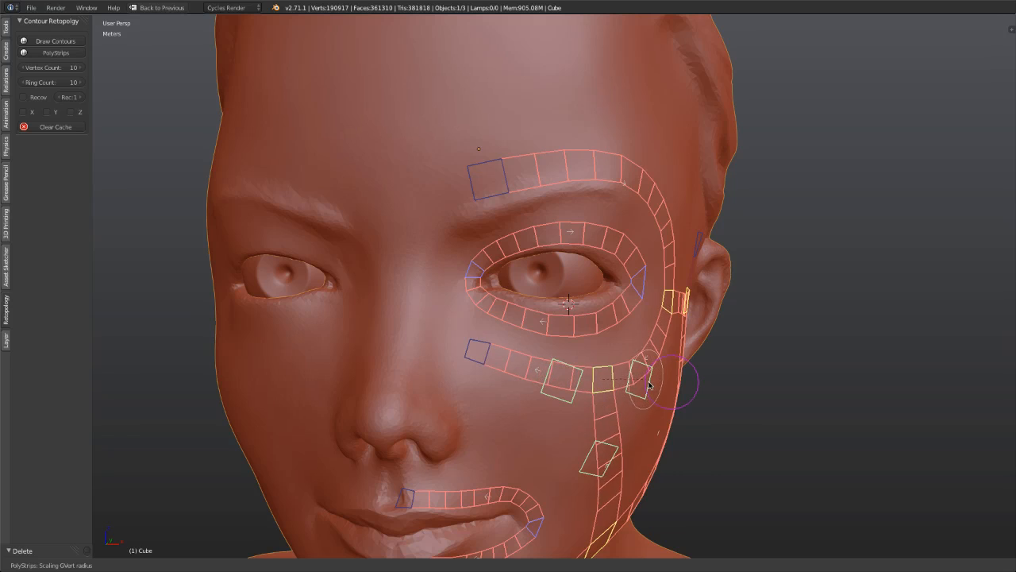
{"action": "left_click", "coordinate": [655, 387]}
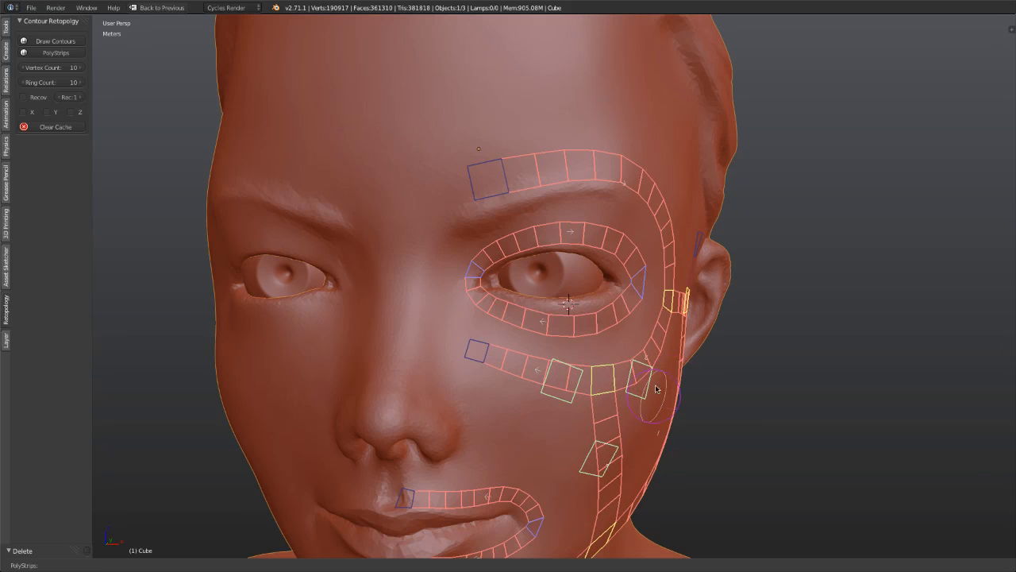
Step: Resize the brush for extending the brow strip's inner end
{"action": "middle_click_drag", "start_coordinate": [656, 388], "coordinate": [572, 341]}
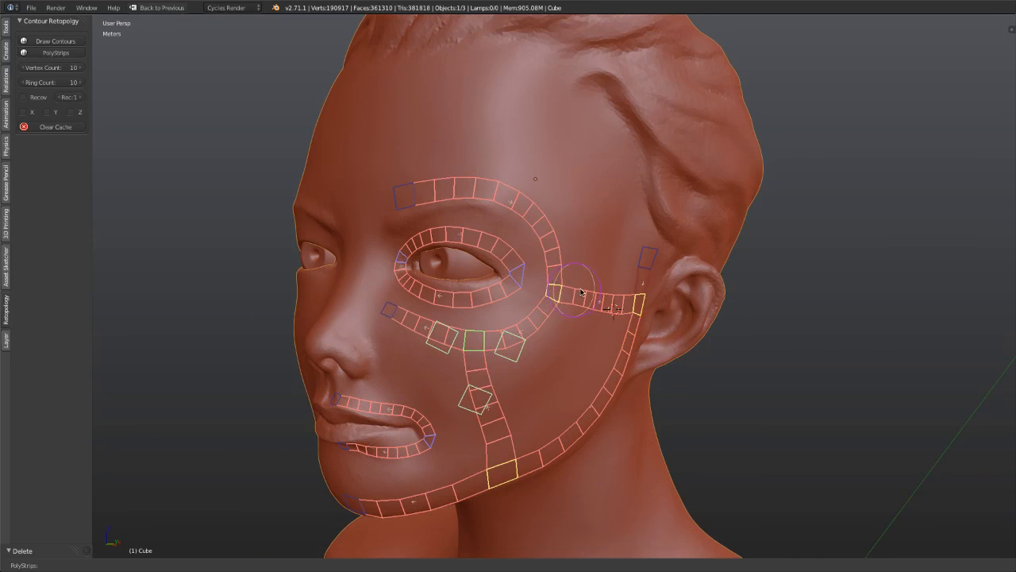
{"action": "right_click", "coordinate": [581, 340]}
{"action": "middle_click_drag", "start_coordinate": [595, 292], "coordinate": [662, 268], "text": "shift"}
{"action": "scroll", "coordinate": [598, 285], "scroll_direction": "up", "scroll_amount": 1}
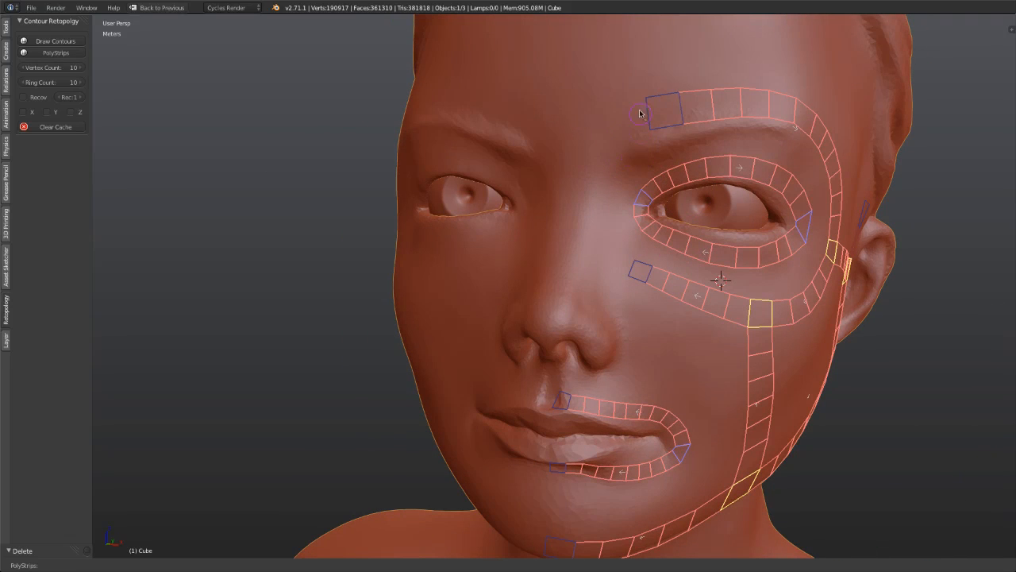
{"action": "left_click", "coordinate": [654, 139]}
{"action": "key", "text": "f"}
{"action": "left_click", "coordinate": [655, 117]}
{"action": "left_click_drag", "start_coordinate": [641, 117], "coordinate": [585, 113]}
{"action": "right_click", "coordinate": [622, 125]}
{"action": "key", "text": "x"}
Step: Extend the brow strip to the middle of the forehead, then scale down and dissolve the joining junction
{"action": "left_click_drag", "start_coordinate": [661, 116], "coordinate": [580, 102]}
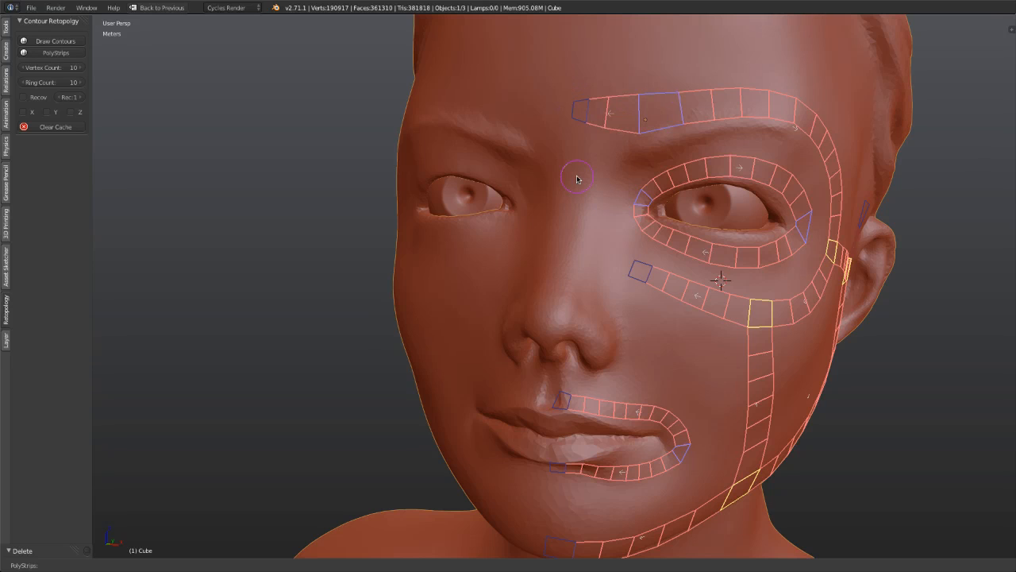
{"action": "right_click", "coordinate": [671, 126]}
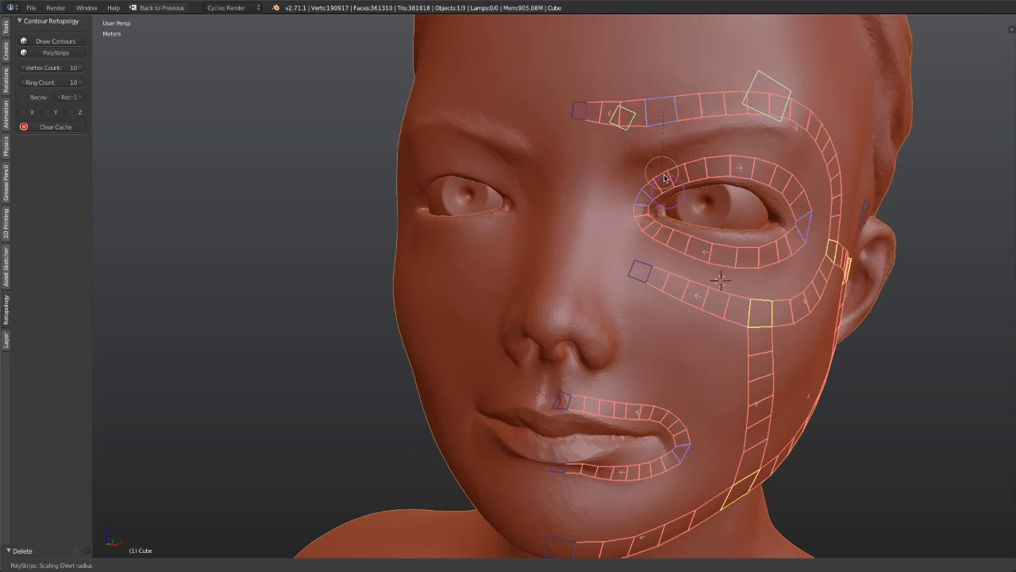
{"action": "key", "text": "ctrl+d"}
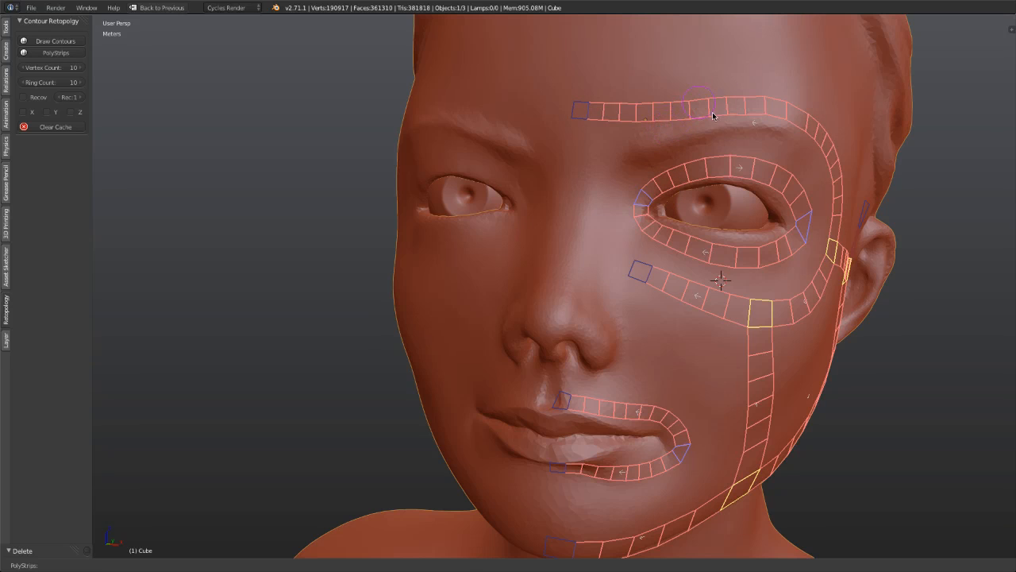
Step: Enlarge the brow strip's inner end at the middle of the forehead
{"action": "right_click", "coordinate": [579, 118]}
{"action": "key", "text": "s"}
{"action": "left_click", "coordinate": [616, 211]}
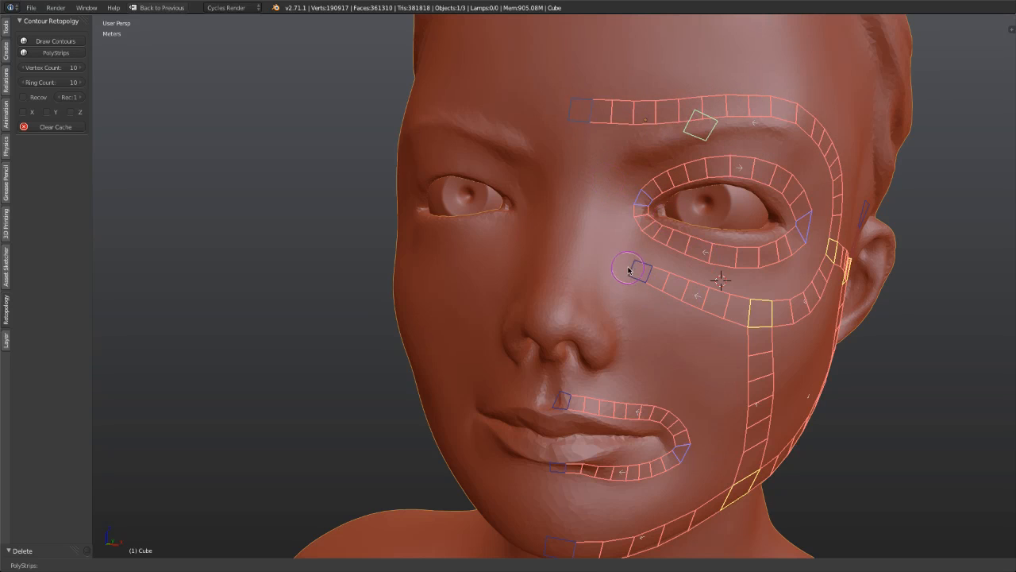
Step: Extend the under-eye strip up to the nose bridge, shift the joining junction and dissolve it into one continuous strip
{"action": "left_click_drag", "start_coordinate": [630, 267], "coordinate": [566, 233]}
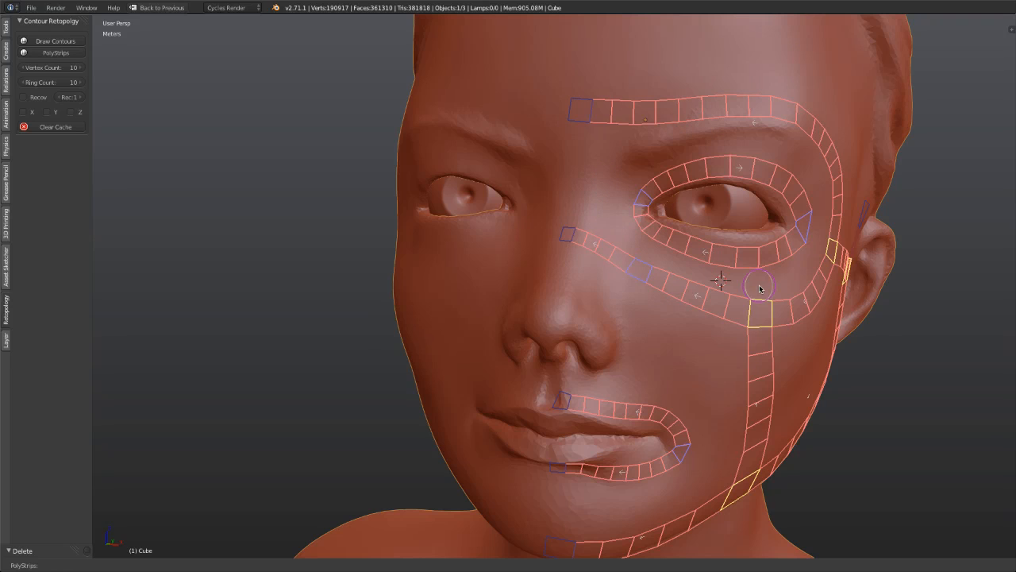
{"action": "middle_click_drag", "start_coordinate": [760, 288], "coordinate": [539, 295]}
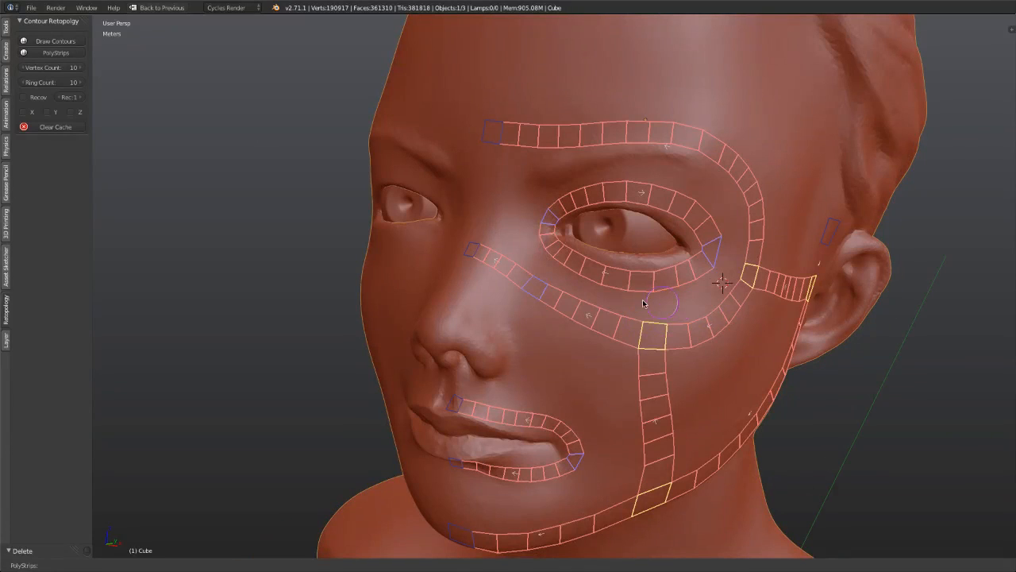
{"action": "key", "text": "g"}
{"action": "left_click", "coordinate": [554, 319]}
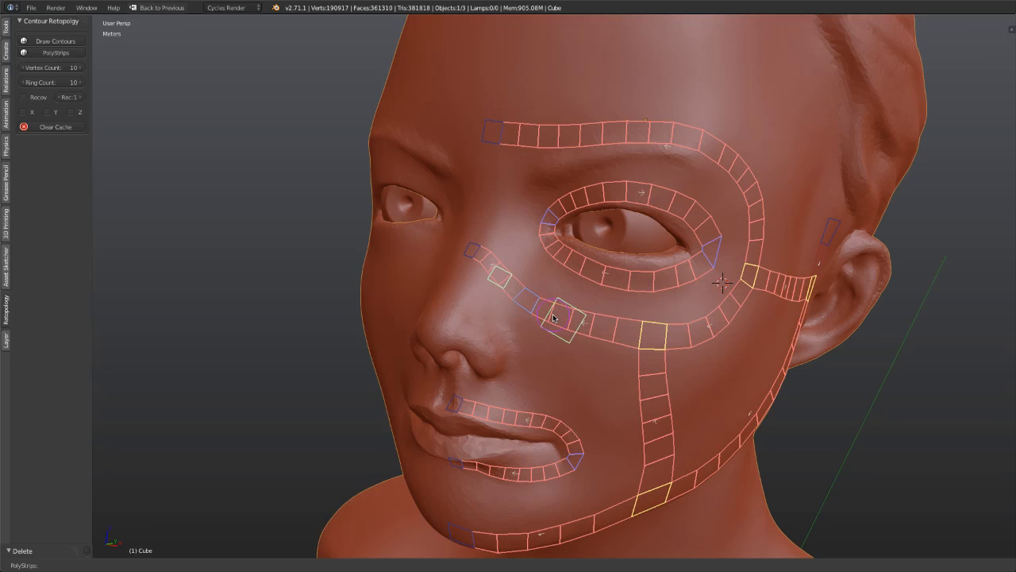
{"action": "middle_click_drag", "start_coordinate": [684, 300], "coordinate": [813, 287]}
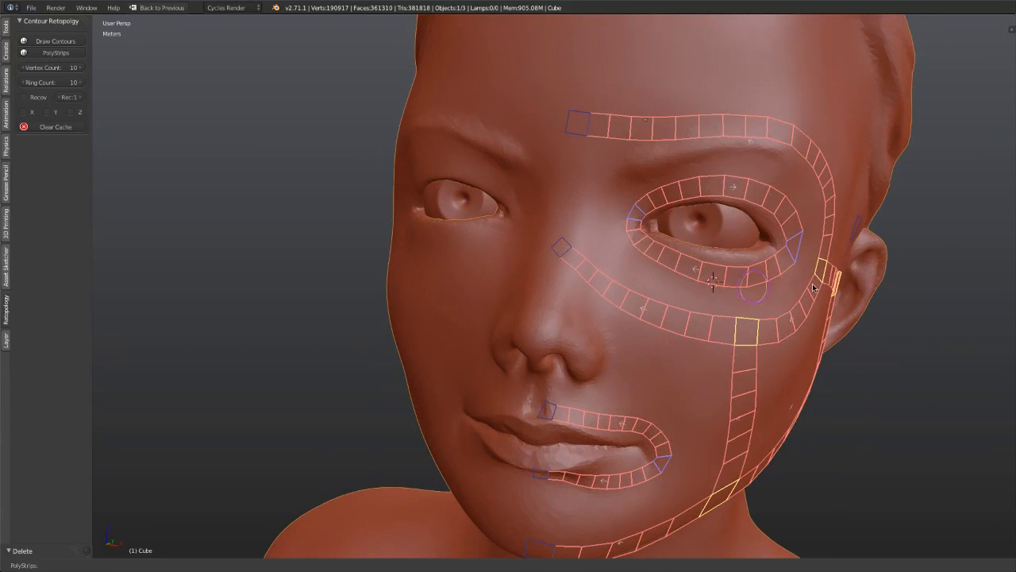
Step: Rotate the under-eye strip's end on the nose bridge and reposition its handle to adjust the curve
{"action": "key", "text": "r"}
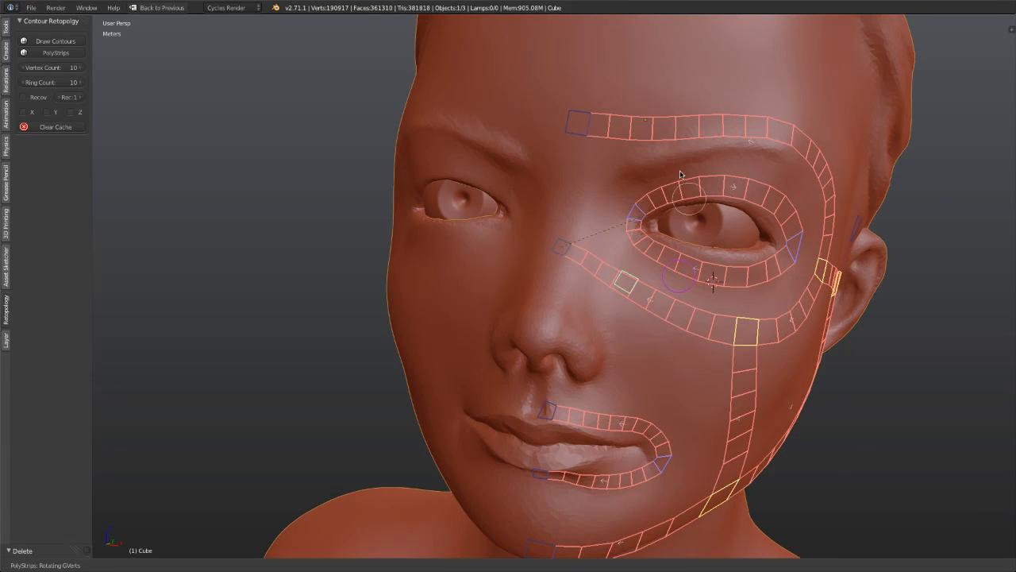
{"action": "left_click", "coordinate": [661, 157]}
{"action": "right_click", "coordinate": [633, 271]}
{"action": "key", "text": "g"}
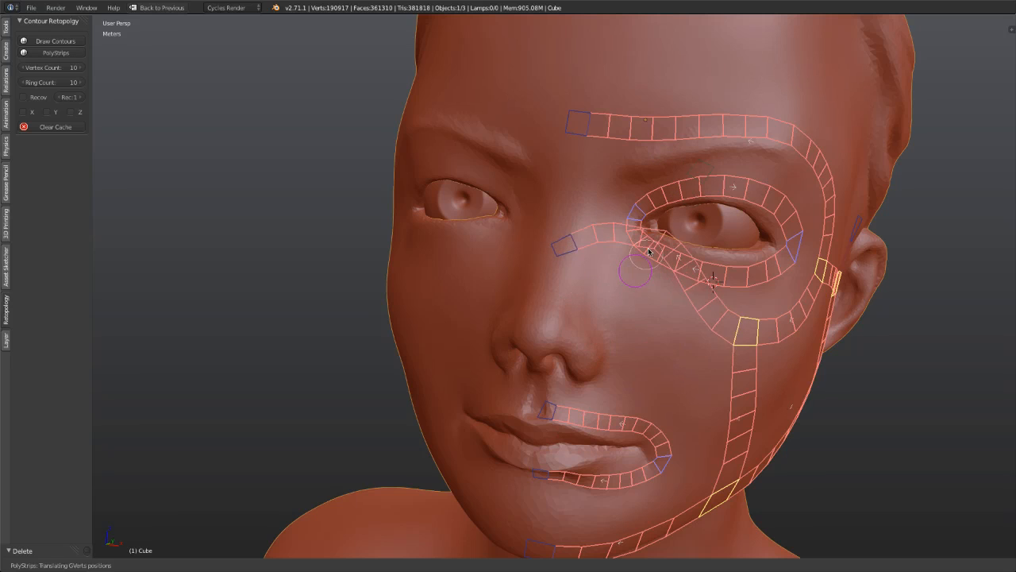
{"action": "left_click", "coordinate": [631, 287]}
Step: Split the under-eye strip beside the nose and move the new junction closer to the nose bridge
{"action": "middle_click_drag", "start_coordinate": [626, 314], "coordinate": [699, 311]}
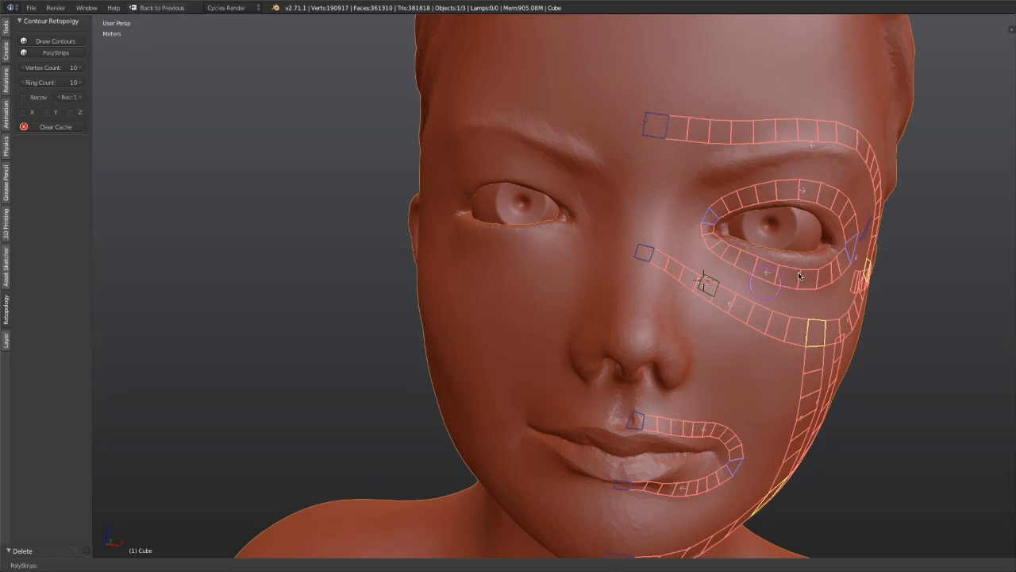
{"action": "right_click", "coordinate": [753, 319]}
{"action": "middle_click_drag", "start_coordinate": [847, 260], "coordinate": [728, 267]}
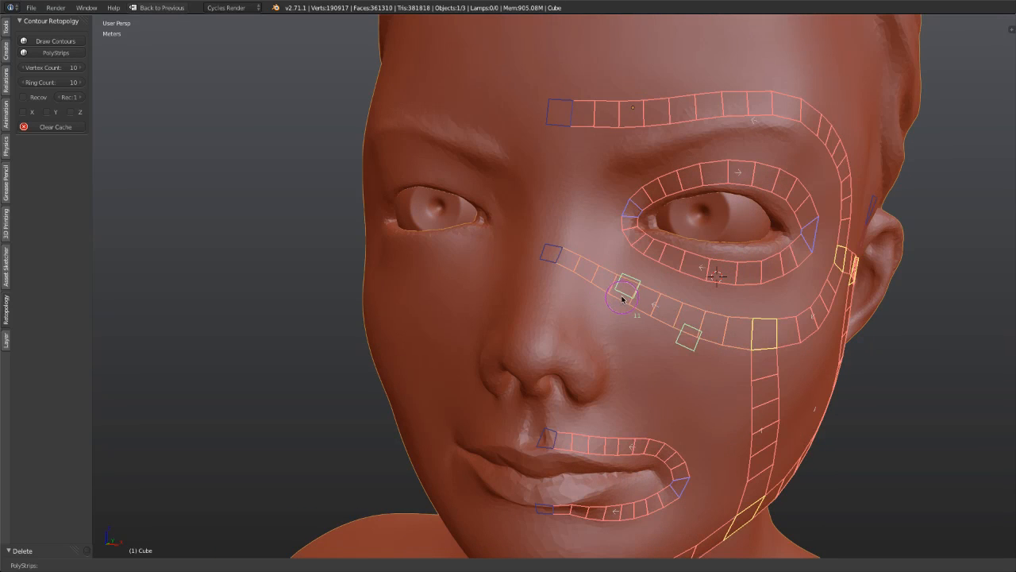
{"action": "key", "text": "k"}
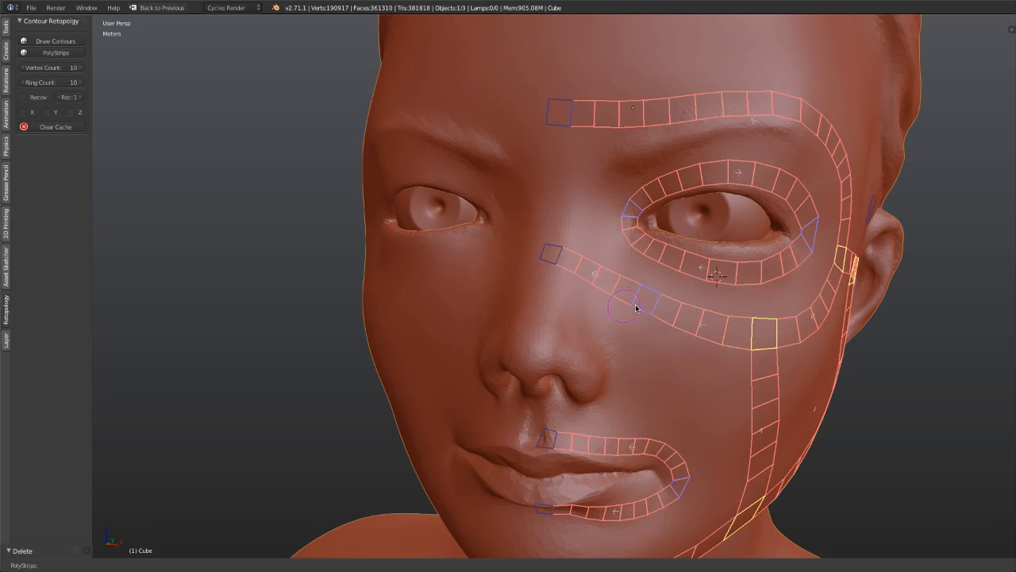
{"action": "key", "text": "g"}
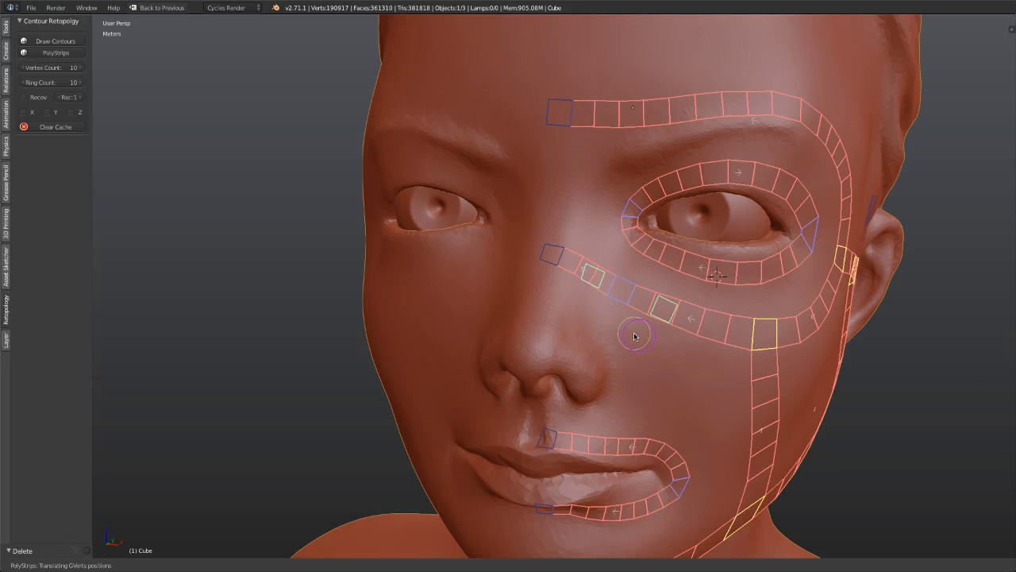
{"action": "left_click", "coordinate": [635, 336]}
Step: Place the junction beside the nose, rotate the strip's end on the nose bridge, and move its handle to bend the short segment
{"action": "left_click", "coordinate": [565, 244]}
{"action": "key", "text": "r"}
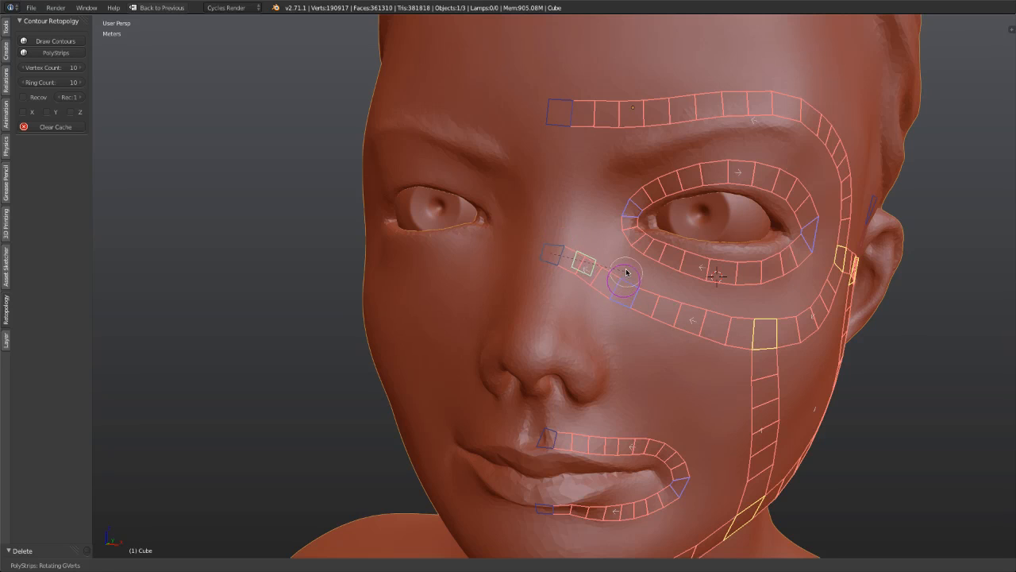
{"action": "left_click", "coordinate": [632, 255]}
{"action": "key", "text": "g"}
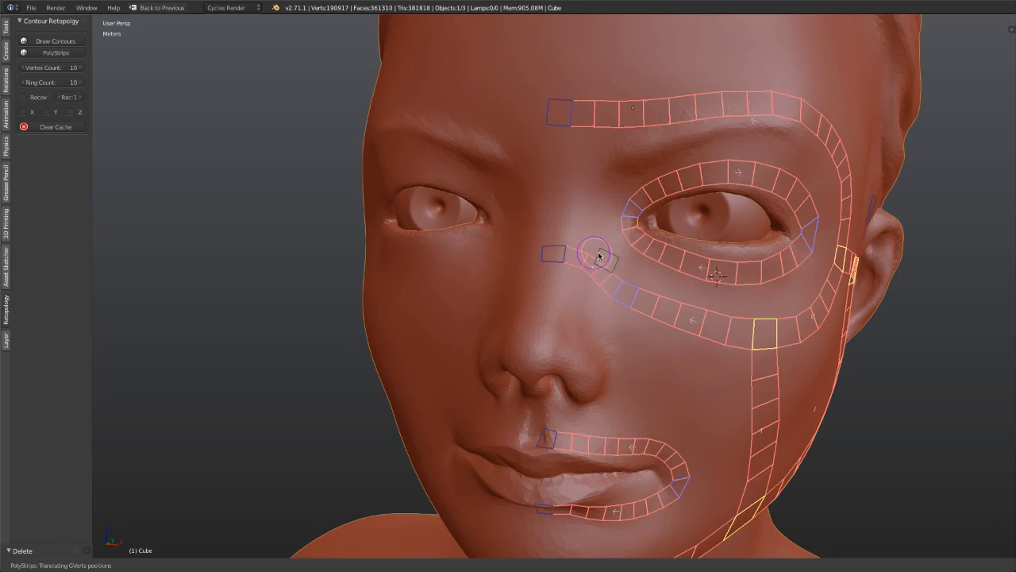
{"action": "left_click", "coordinate": [604, 253]}
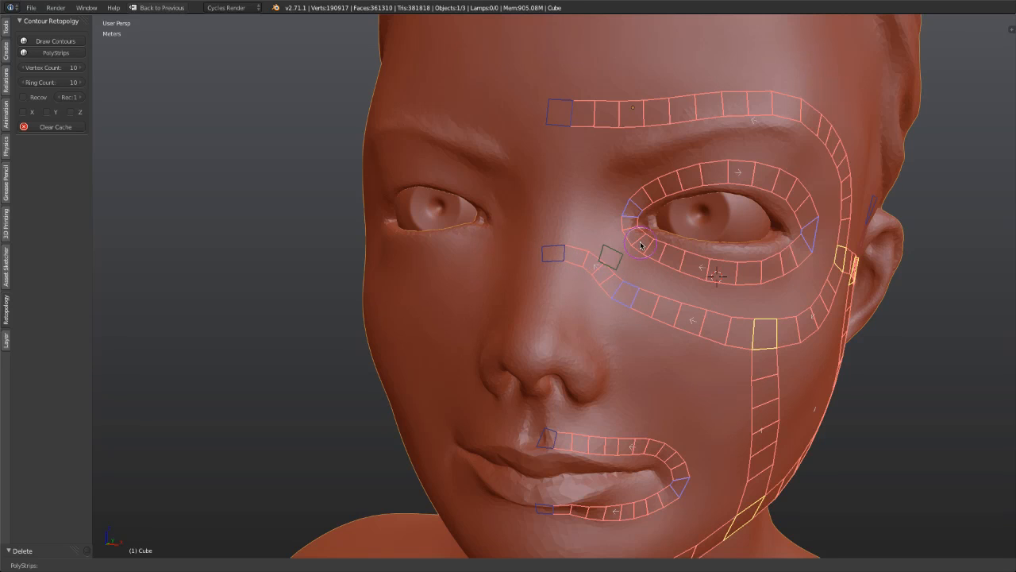
Step: Resize the upper end of the jaw strip in front of the ear
{"action": "mouse_move", "coordinate": [641, 246]}
{"action": "middle_mouse_down"}
{"action": "mouse_move", "coordinate": [731, 333]}
{"action": "mouse_move", "coordinate": [782, 307]}
{"action": "mouse_move", "coordinate": [706, 267]}
{"action": "mouse_move", "coordinate": [704, 183]}
{"action": "middle_mouse_up"}
{"action": "scroll", "coordinate": [784, 306], "scroll_direction": "up", "scroll_amount": 1}
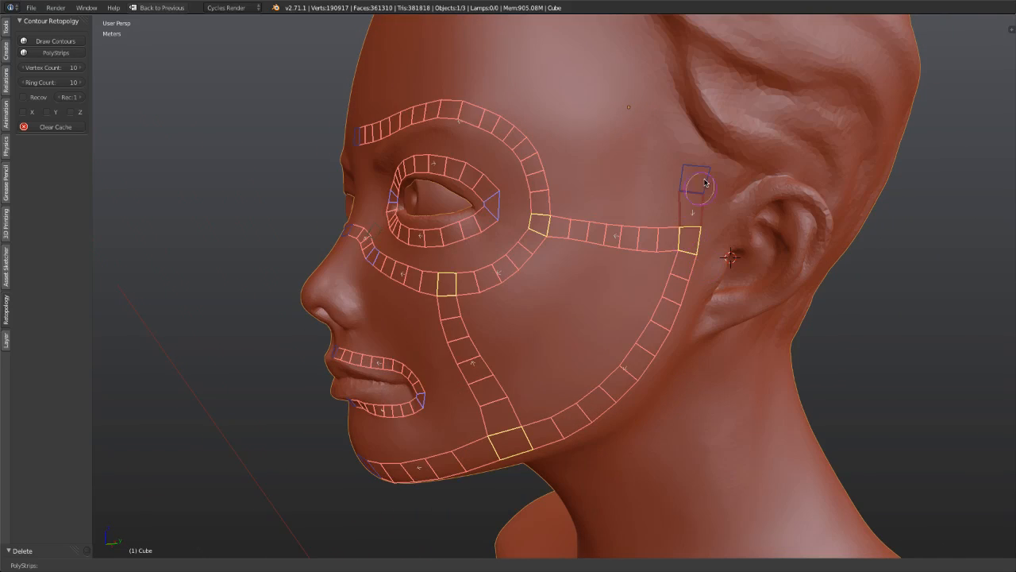
{"action": "left_click", "coordinate": [705, 185]}
{"action": "key", "text": "s"}
{"action": "left_click", "coordinate": [754, 215]}
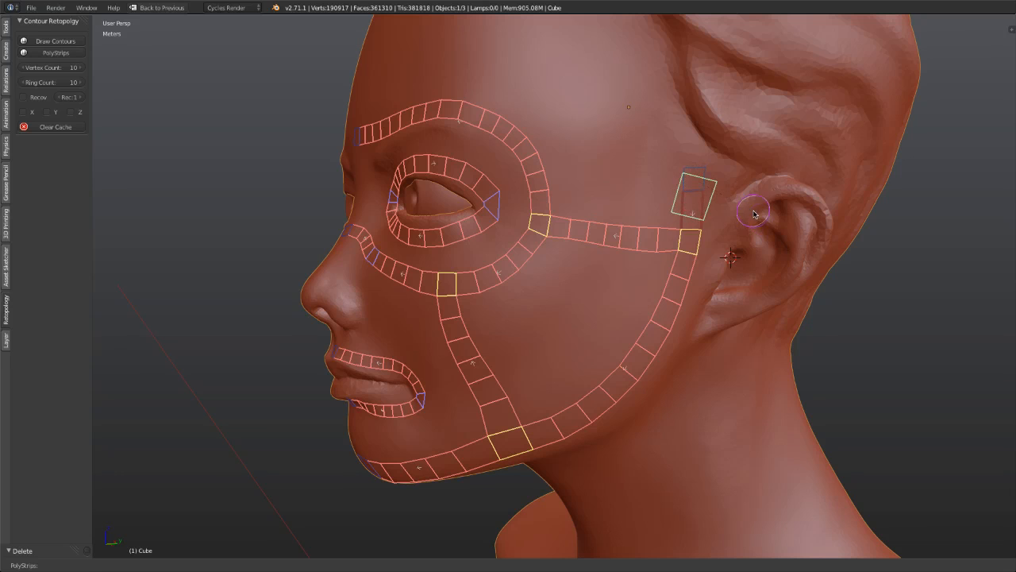
Step: Draw a long strip down the side of the neck from below the ear to the collarbone and enlarge its upper end
{"action": "middle_click_drag", "start_coordinate": [760, 215], "coordinate": [648, 130]}
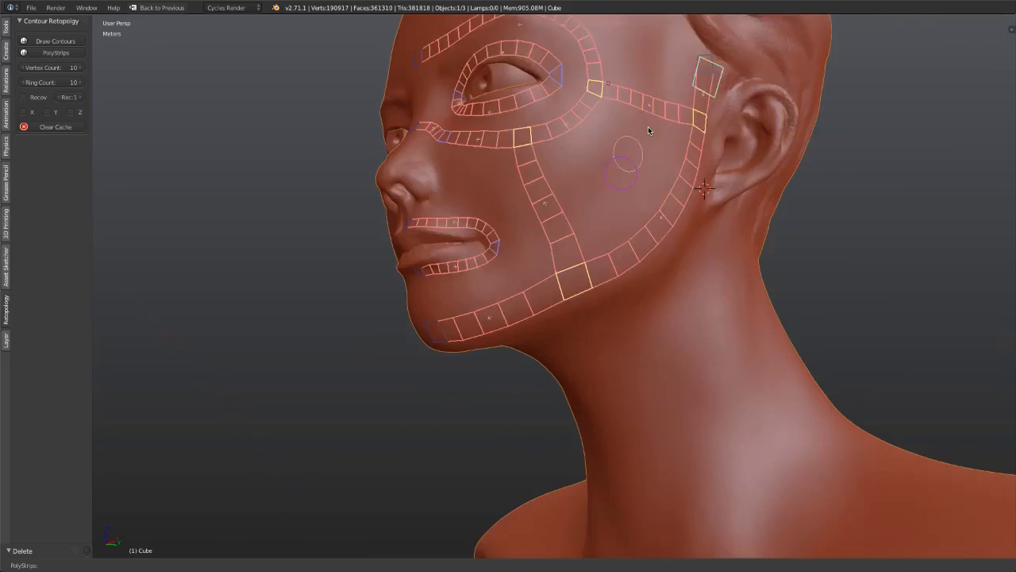
{"action": "mouse_move", "coordinate": [715, 270]}
{"action": "middle_mouse_down"}
{"action": "mouse_move", "coordinate": [705, 213]}
{"action": "mouse_move", "coordinate": [754, 246]}
{"action": "mouse_move", "coordinate": [713, 238]}
{"action": "mouse_move", "coordinate": [656, 278]}
{"action": "middle_mouse_up"}
{"action": "mouse_move", "coordinate": [640, 159]}
{"action": "left_mouse_down"}
{"action": "mouse_move", "coordinate": [650, 173]}
{"action": "mouse_move", "coordinate": [637, 183]}
{"action": "mouse_move", "coordinate": [621, 313]}
{"action": "left_mouse_up"}
{"action": "left_click_drag", "start_coordinate": [597, 445], "coordinate": [586, 528]}
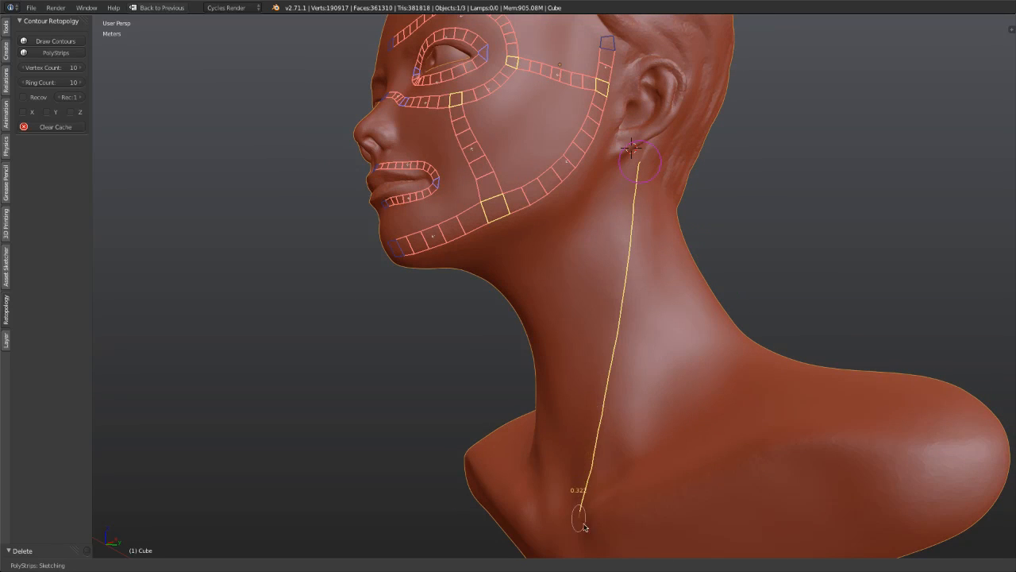
{"action": "mouse_move", "coordinate": [697, 201]}
{"action": "middle_mouse_down"}
{"action": "mouse_move", "coordinate": [751, 230]}
{"action": "mouse_move", "coordinate": [615, 188]}
{"action": "middle_mouse_up"}
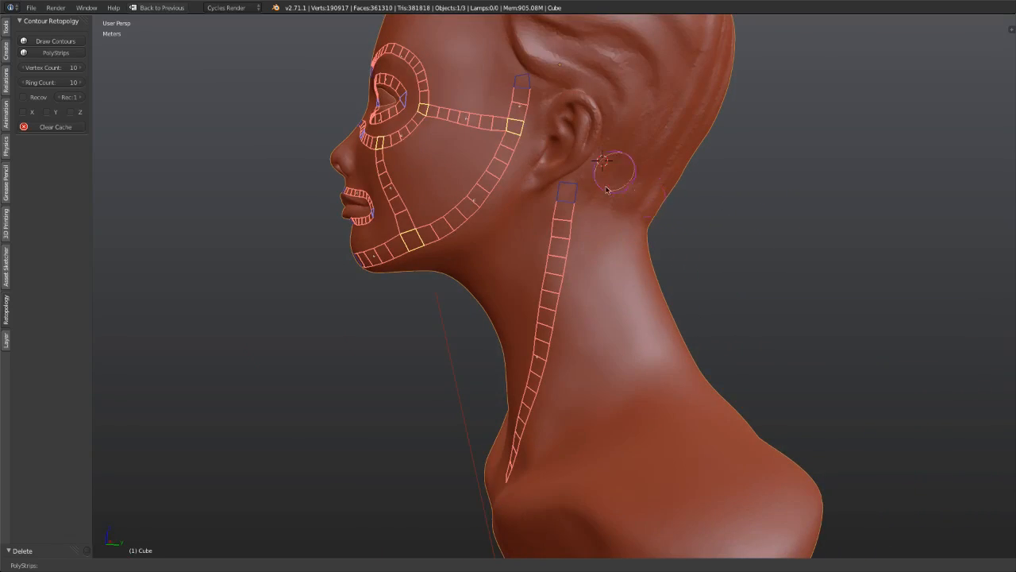
{"action": "left_click", "coordinate": [568, 193]}
{"action": "key", "text": "s"}
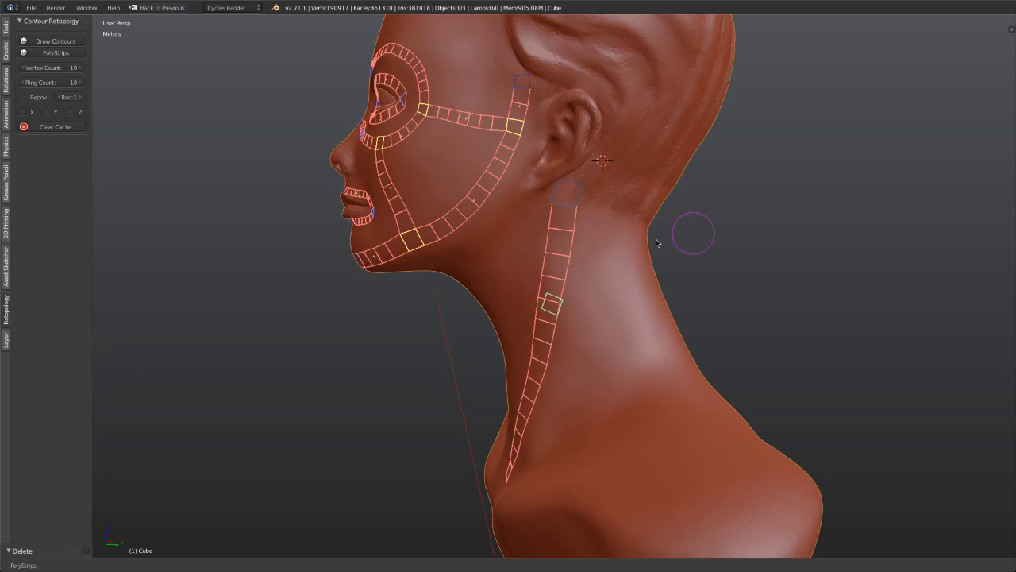
{"action": "left_click", "coordinate": [658, 236]}
Step: Draw a strip under the jaw from below the ear toward the chin and move its chin end closer to the jawline
{"action": "middle_click_drag", "start_coordinate": [658, 236], "coordinate": [732, 256]}
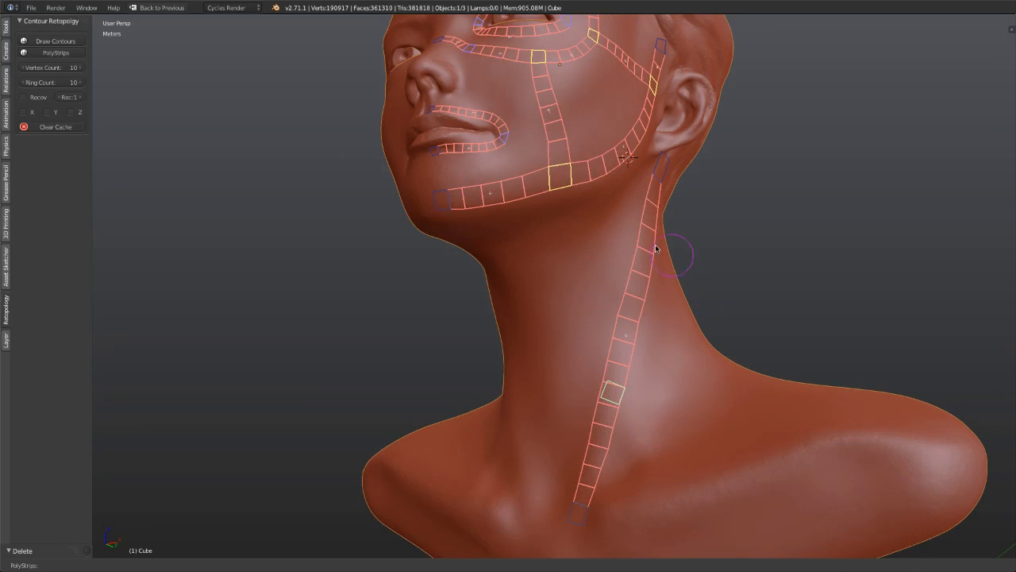
{"action": "middle_click_drag", "start_coordinate": [673, 392], "coordinate": [642, 179]}
{"action": "mouse_move", "coordinate": [624, 129]}
{"action": "left_mouse_down"}
{"action": "mouse_move", "coordinate": [619, 108]}
{"action": "mouse_move", "coordinate": [516, 182]}
{"action": "mouse_move", "coordinate": [449, 210]}
{"action": "left_mouse_up"}
{"action": "middle_click_drag", "start_coordinate": [478, 240], "coordinate": [538, 140]}
{"action": "left_click", "coordinate": [456, 81]}
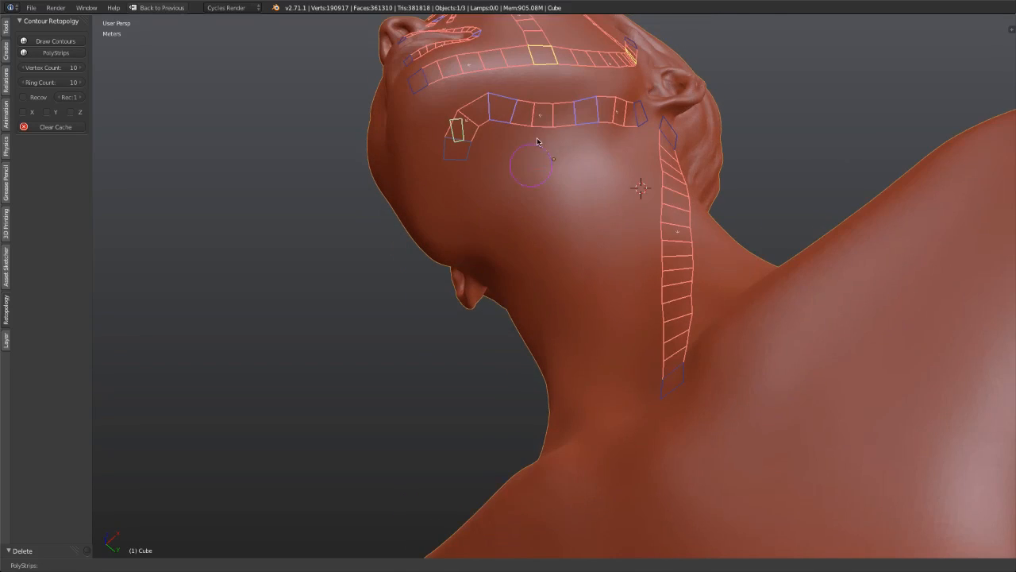
{"action": "key", "text": "g"}
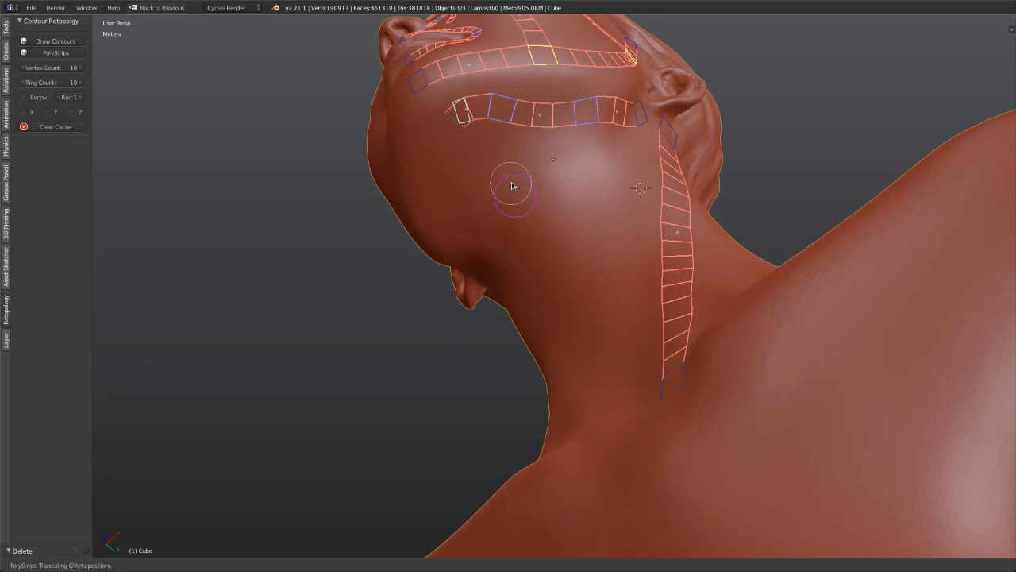
{"action": "left_click", "coordinate": [508, 179]}
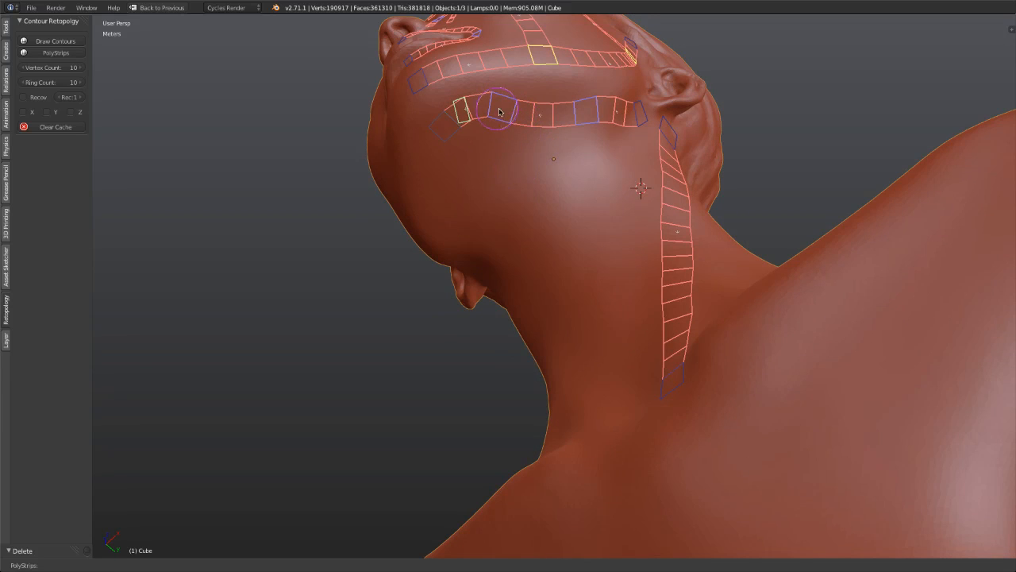
Step: Rotate and shift the under-jaw strip's junction nearest the chin to smooth the curve
{"action": "left_click", "coordinate": [496, 109]}
{"action": "key", "text": "r"}
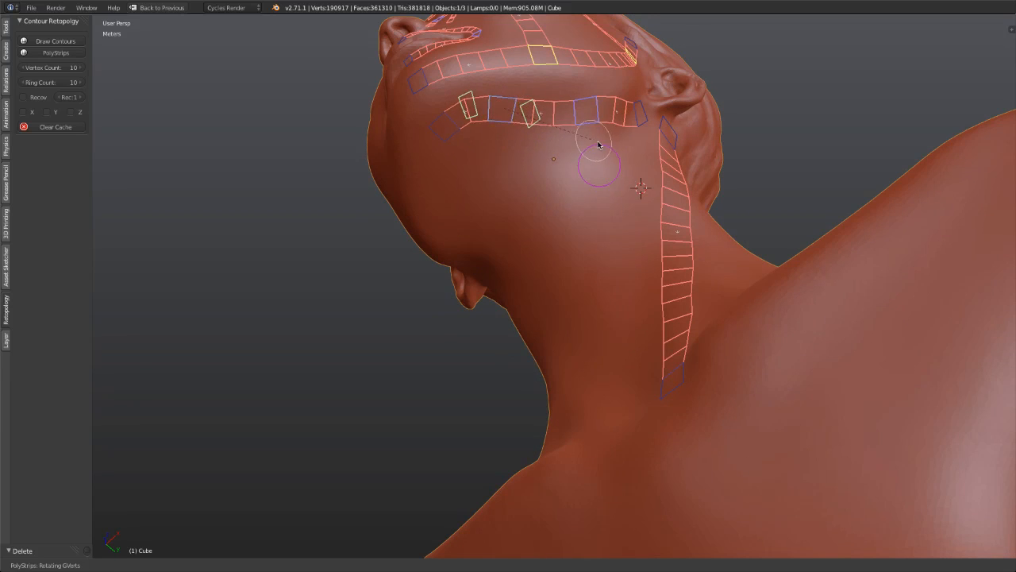
{"action": "left_click", "coordinate": [598, 143]}
{"action": "key", "text": "g"}
{"action": "left_click", "coordinate": [599, 134]}
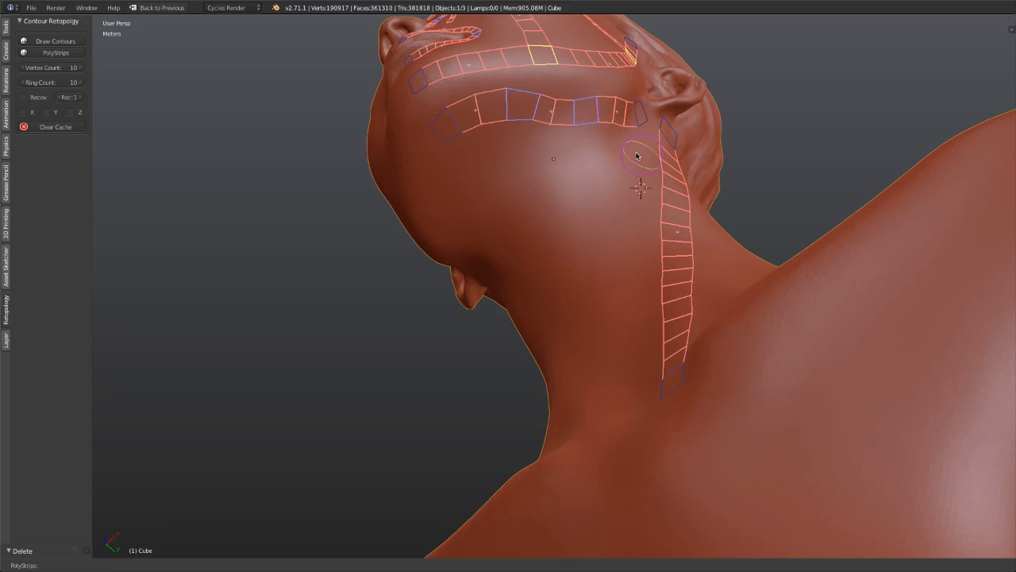
Step: Rotate and shift the under-jaw strip's junction nearest the ear and dissolve it into one continuous segment
{"action": "left_click", "coordinate": [590, 115]}
{"action": "key", "text": "r"}
{"action": "left_click", "coordinate": [615, 188]}
{"action": "key", "text": "g"}
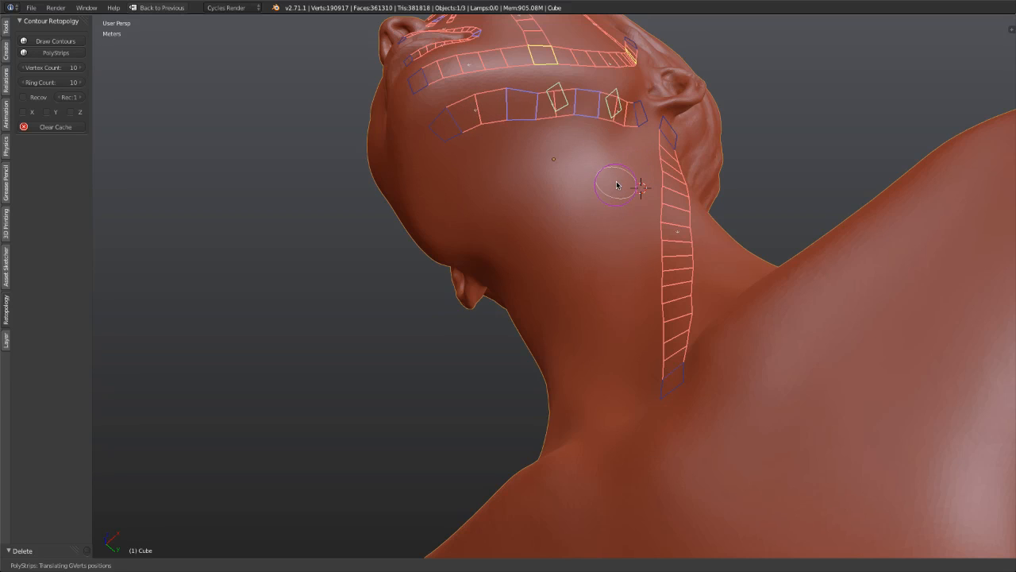
{"action": "left_click", "coordinate": [616, 185]}
Step: Draw a short curved strip across the upper neck and a separate vertical strip below it down the neck
{"action": "scroll", "coordinate": [615, 185], "scroll_direction": "down", "scroll_amount": 3}
{"action": "mouse_move", "coordinate": [615, 185]}
{"action": "middle_mouse_down"}
{"action": "mouse_move", "coordinate": [555, 254]}
{"action": "mouse_move", "coordinate": [555, 234]}
{"action": "mouse_move", "coordinate": [646, 181]}
{"action": "middle_mouse_up"}
{"action": "scroll", "coordinate": [555, 231], "scroll_direction": "up", "scroll_amount": 3}
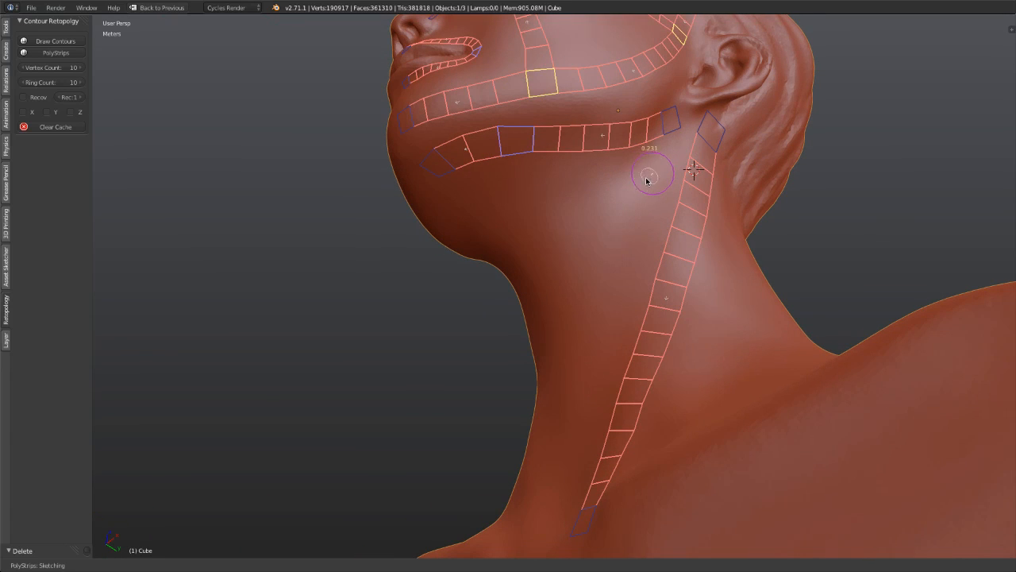
{"action": "left_click_drag", "start_coordinate": [646, 181], "coordinate": [528, 274]}
{"action": "middle_click_drag", "start_coordinate": [688, 271], "coordinate": [749, 294]}
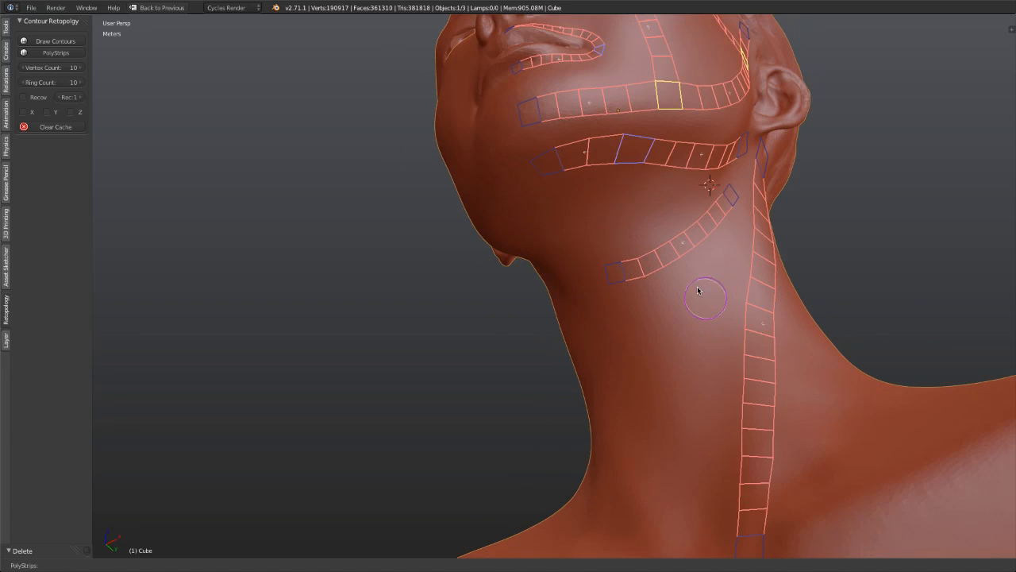
{"action": "left_click_drag", "start_coordinate": [698, 291], "coordinate": [670, 429]}
{"action": "mouse_move", "coordinate": [699, 342]}
{"action": "middle_mouse_down"}
{"action": "mouse_move", "coordinate": [730, 254]}
{"action": "mouse_move", "coordinate": [782, 227]}
{"action": "mouse_move", "coordinate": [739, 238]}
{"action": "mouse_move", "coordinate": [691, 274]}
{"action": "middle_mouse_up"}
Step: Split the curved neck strip, reduce the brush size, and draw a short link from it to the vertical strip's upper end
{"action": "scroll", "coordinate": [653, 256], "scroll_direction": "up", "scroll_amount": 2}
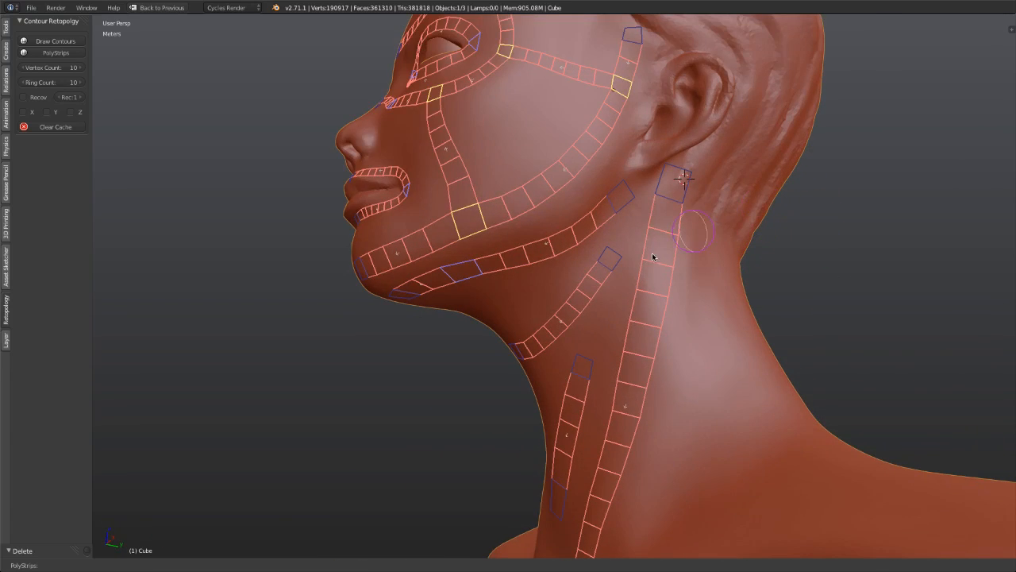
{"action": "left_click_drag", "start_coordinate": [572, 322], "coordinate": [581, 373]}
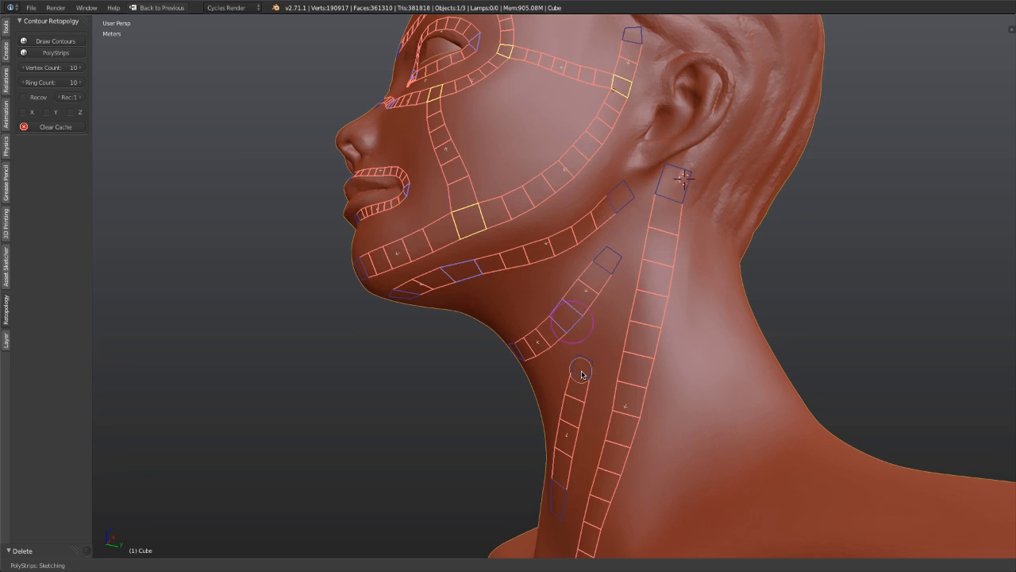
{"action": "middle_click_drag", "start_coordinate": [643, 235], "coordinate": [714, 236]}
{"action": "scroll", "coordinate": [695, 291], "scroll_direction": "up", "scroll_amount": 2}
{"action": "key", "text": "f"}
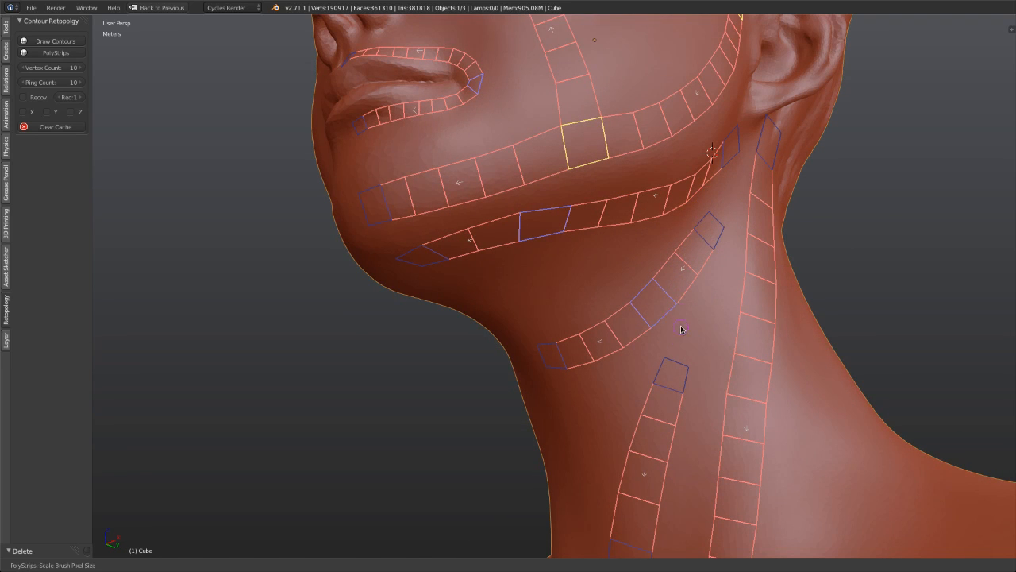
{"action": "left_click", "coordinate": [680, 328]}
{"action": "mouse_move", "coordinate": [664, 319]}
{"action": "left_mouse_down"}
{"action": "mouse_move", "coordinate": [674, 363]}
{"action": "mouse_move", "coordinate": [691, 372]}
{"action": "left_mouse_up"}
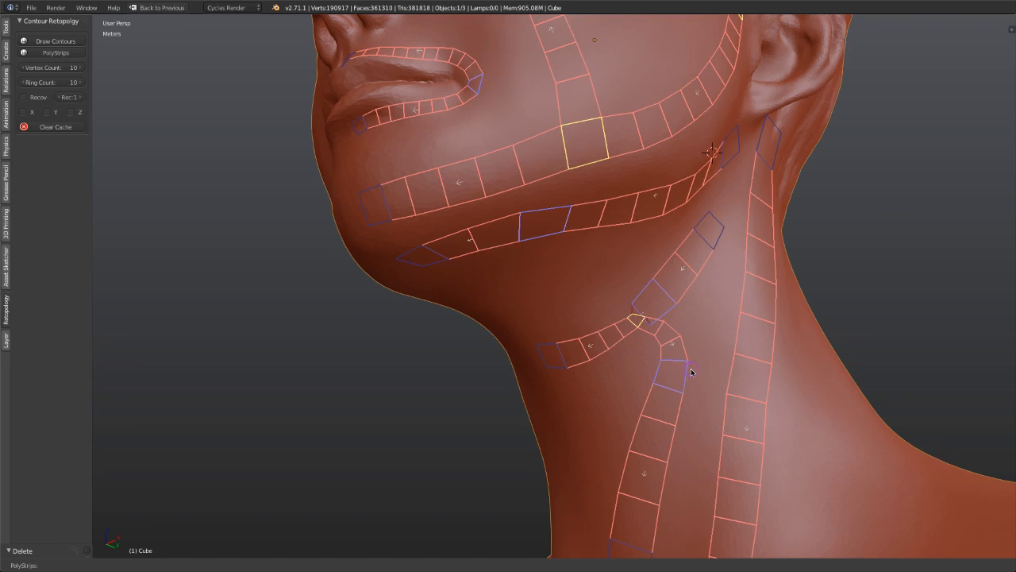
Step: Move the new three-way junction toward the throat and dissolve the neighbouring junction on the curved strip
{"action": "right_click", "coordinate": [637, 323]}
{"action": "key", "text": "g"}
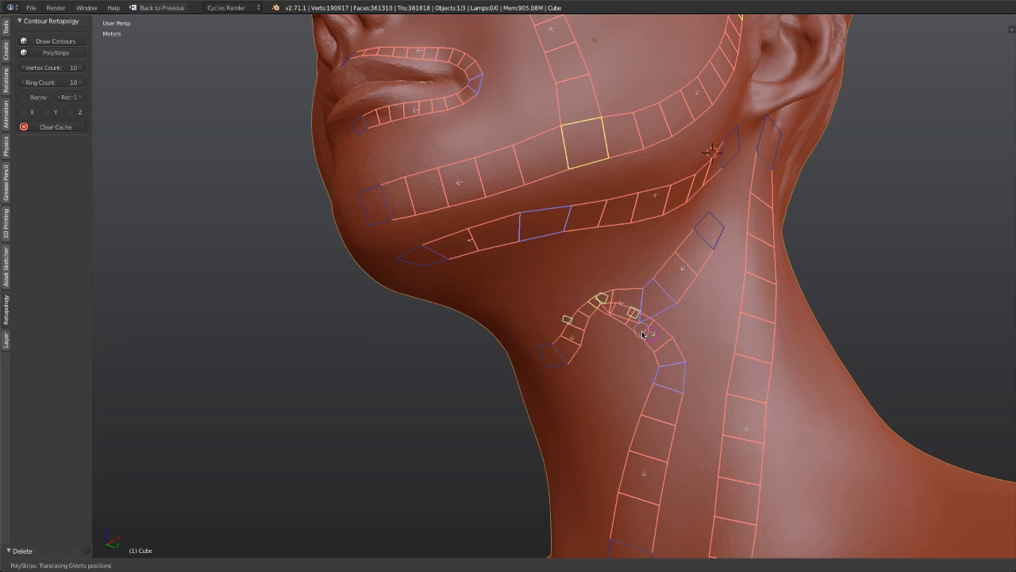
{"action": "left_click", "coordinate": [602, 316]}
{"action": "right_click", "coordinate": [656, 308]}
{"action": "key", "text": "ctrl+d"}
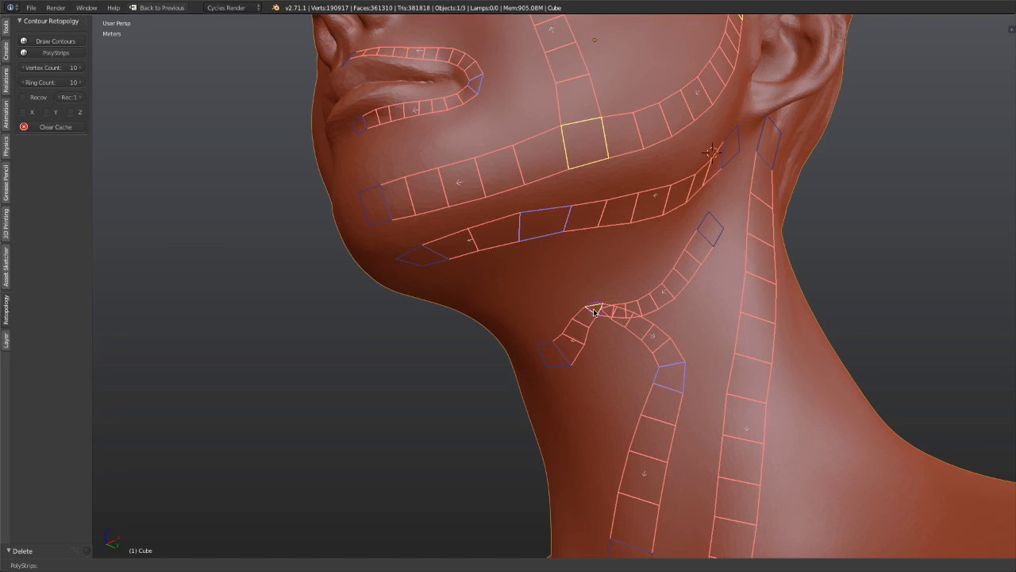
Step: Shift the three-way junction back toward the ear and delete it together with its connected strips
{"action": "key", "text": "g"}
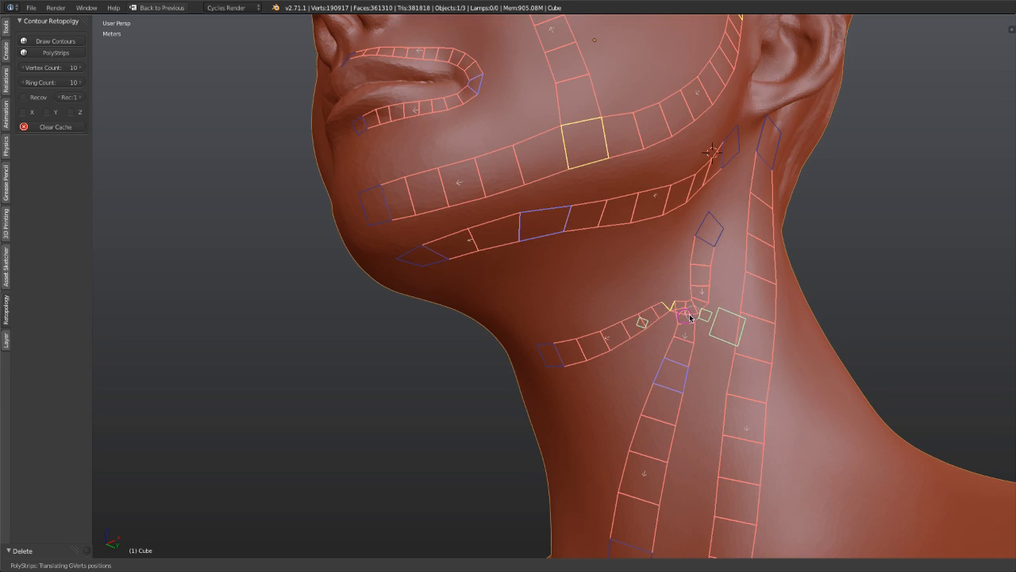
{"action": "left_click", "coordinate": [690, 318]}
{"action": "key", "text": "g"}
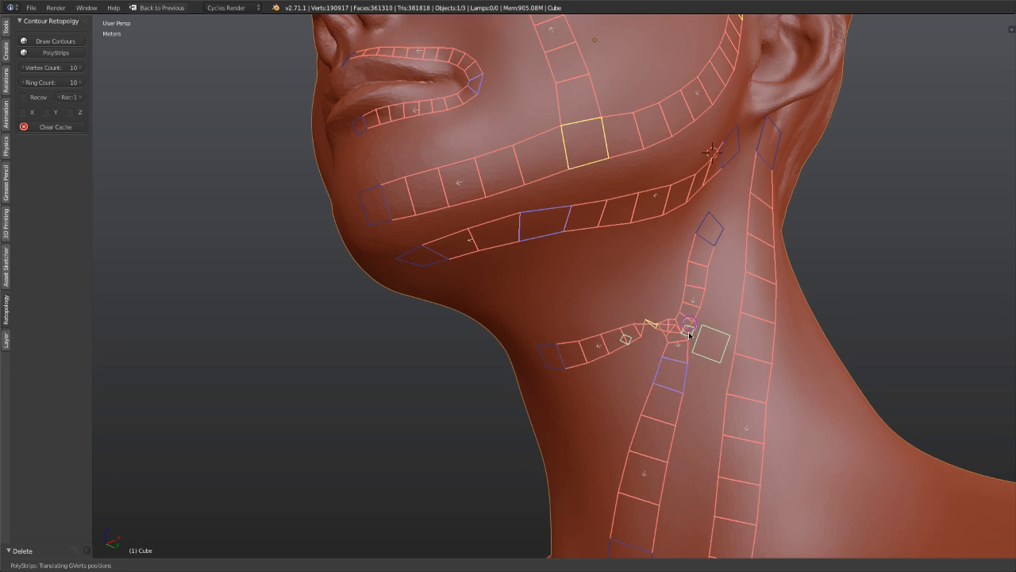
{"action": "left_click", "coordinate": [694, 325]}
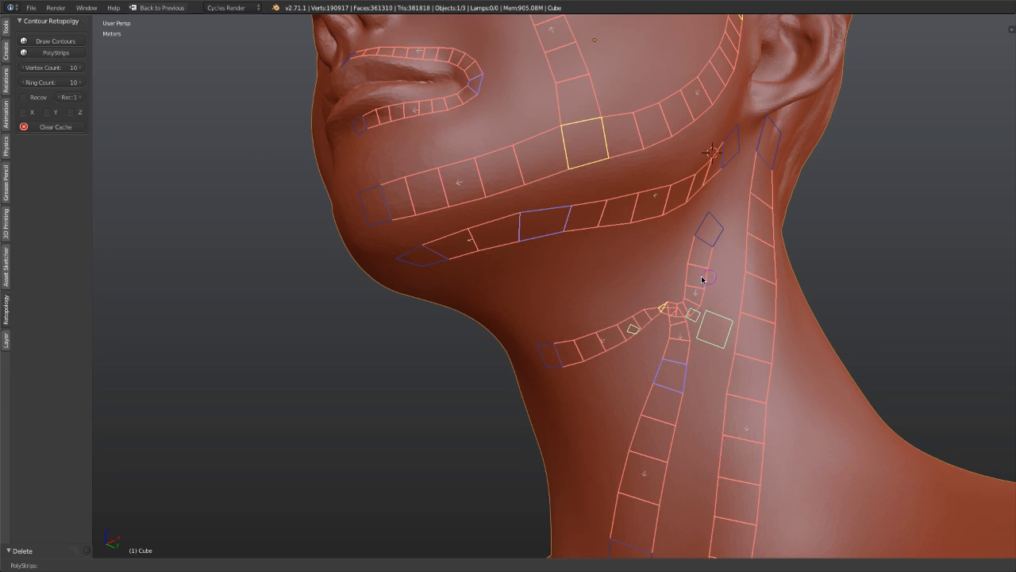
{"action": "key", "text": "x"}
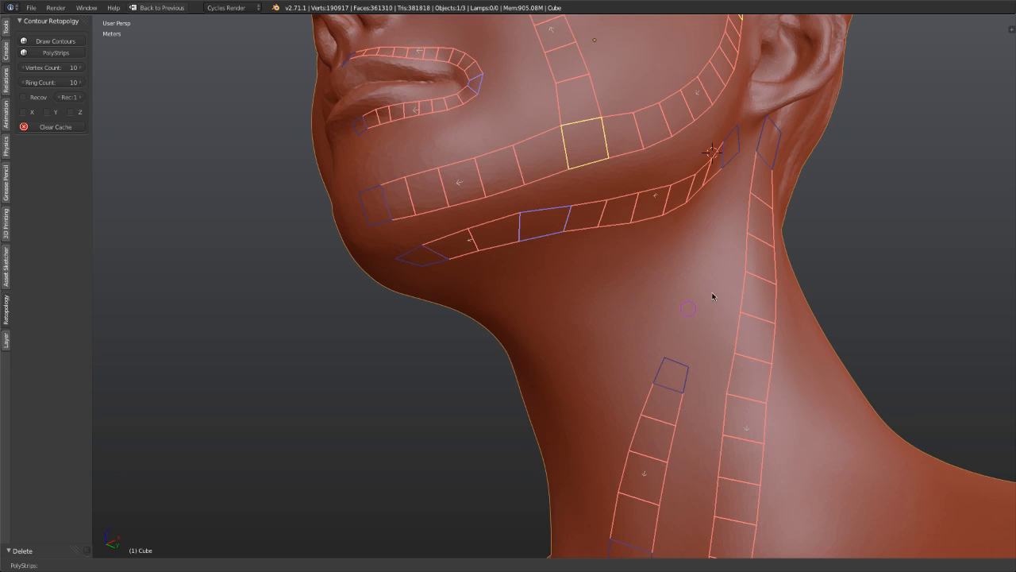
Step: Extend the vertical neck strip up toward the ear and try branching a narrow strip from its junction toward the throat
{"action": "left_click_drag", "start_coordinate": [675, 369], "coordinate": [716, 213]}
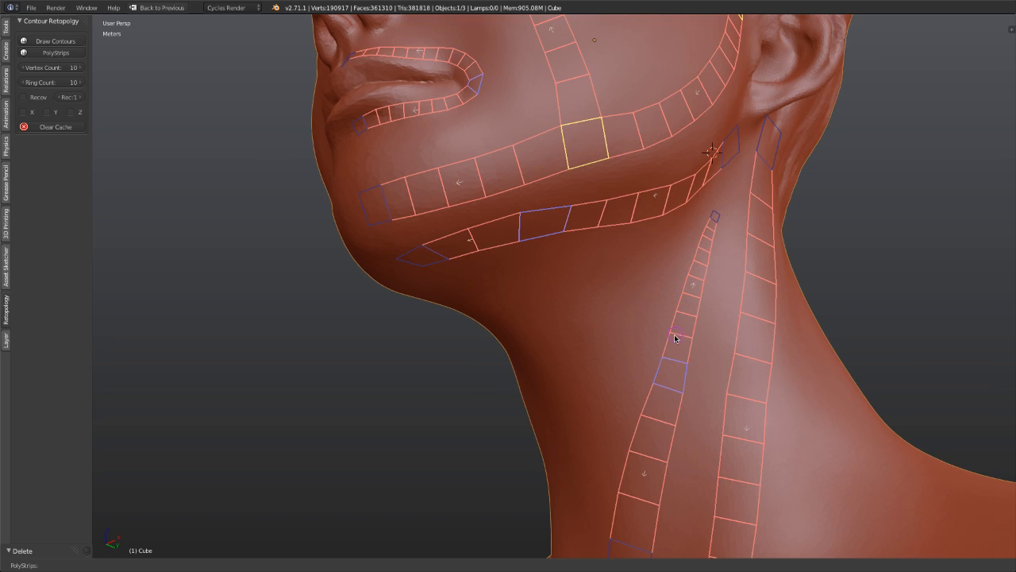
{"action": "mouse_move", "coordinate": [656, 370]}
{"action": "left_mouse_down"}
{"action": "mouse_move", "coordinate": [608, 367]}
{"action": "mouse_move", "coordinate": [558, 387]}
{"action": "left_mouse_up"}
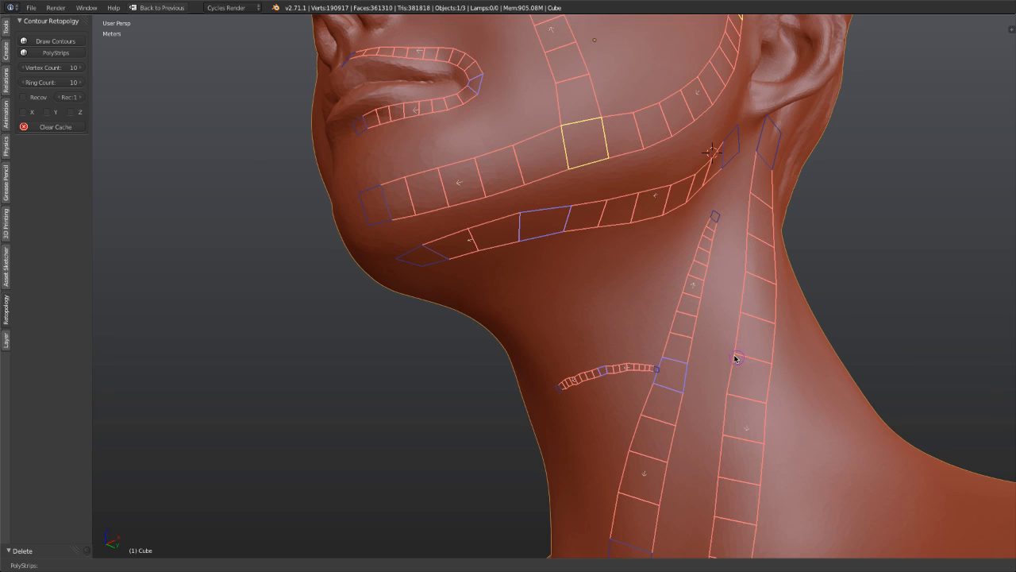
{"action": "key", "text": "x"}
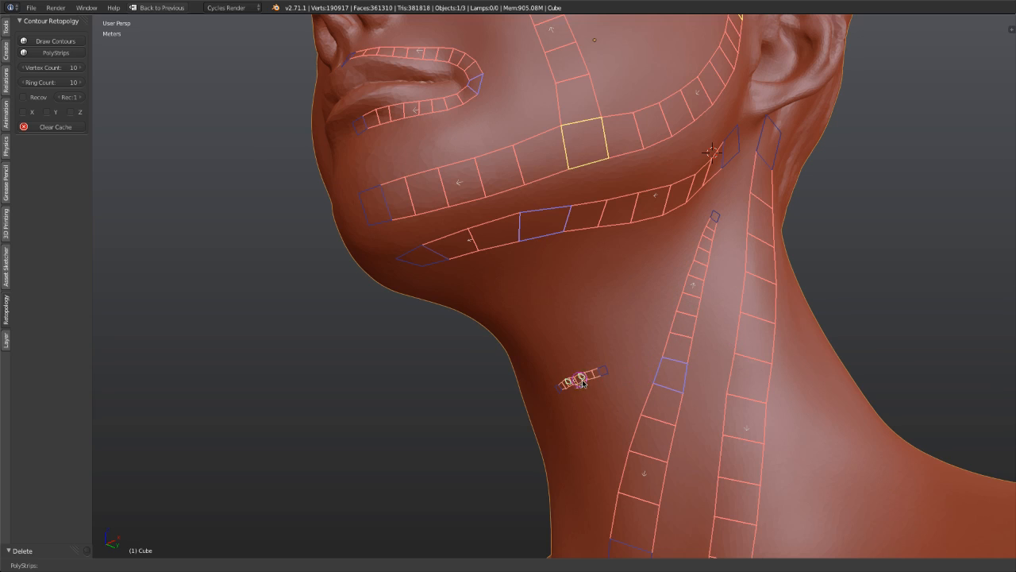
{"action": "key", "text": "x"}
{"action": "left_click_drag", "start_coordinate": [666, 368], "coordinate": [559, 376]}
{"action": "key", "text": "x"}
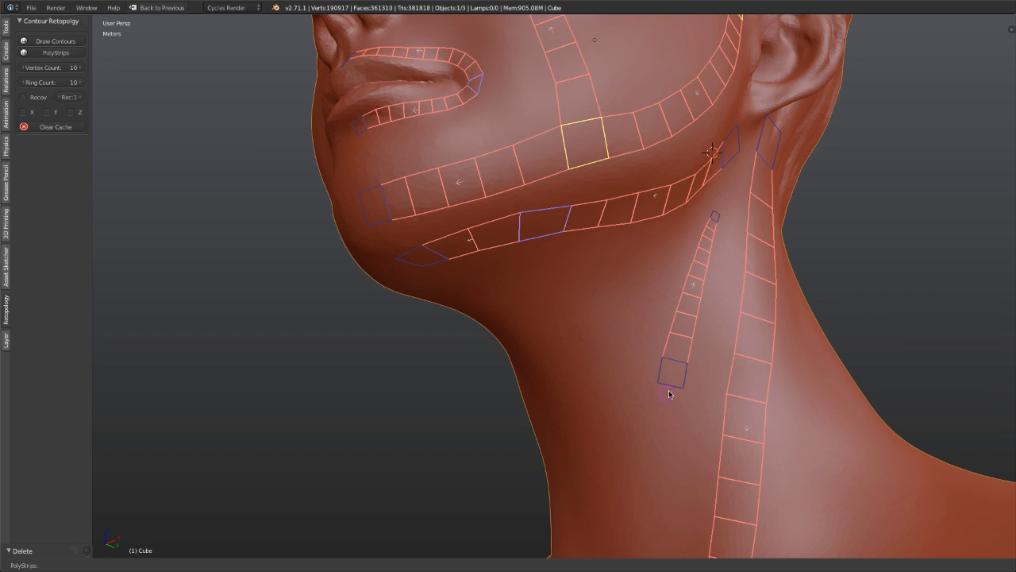
Step: Redraw the lower part of the short neck strip down the neck and delete both of its segments
{"action": "left_click_drag", "start_coordinate": [671, 382], "coordinate": [668, 504]}
{"action": "mouse_move", "coordinate": [812, 215]}
{"action": "middle_mouse_down"}
{"action": "mouse_move", "coordinate": [828, 273]}
{"action": "mouse_move", "coordinate": [817, 281]}
{"action": "middle_mouse_up"}
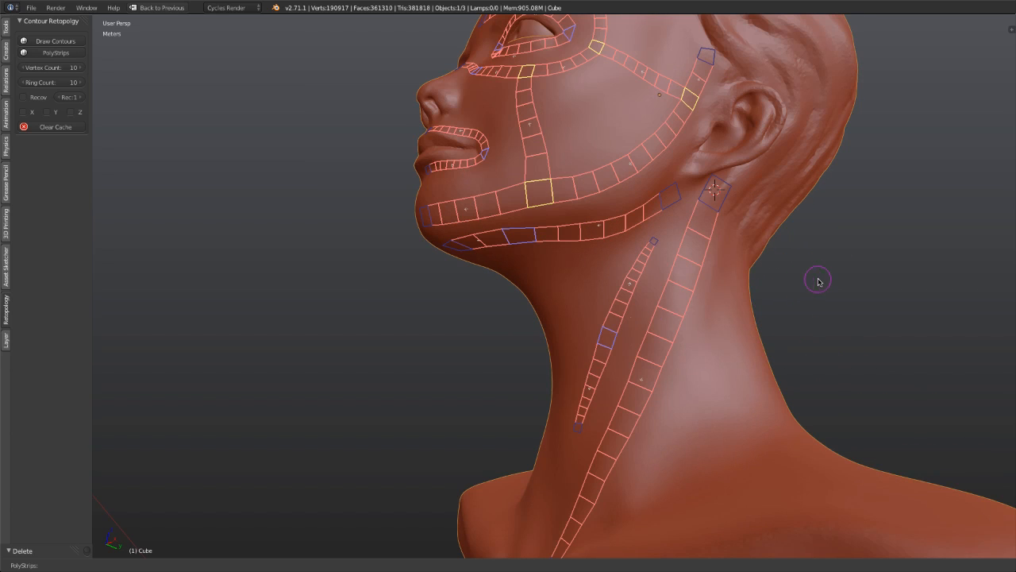
{"action": "key", "text": "x"}
{"action": "right_click", "coordinate": [627, 294]}
{"action": "key", "text": "x"}
Step: Draw a horizontal strip around the back of the neck below the ear
{"action": "mouse_move", "coordinate": [837, 213]}
{"action": "middle_mouse_down"}
{"action": "mouse_move", "coordinate": [710, 229]}
{"action": "mouse_move", "coordinate": [731, 198]}
{"action": "mouse_move", "coordinate": [772, 217]}
{"action": "middle_mouse_up"}
{"action": "left_click_drag", "start_coordinate": [784, 250], "coordinate": [679, 252]}
Step: Sketch a curved strip across the cheek from the temple strip in front of the ear to the middle of the vertical cheek strip
{"action": "middle_click_drag", "start_coordinate": [735, 238], "coordinate": [769, 214]}
{"action": "scroll", "coordinate": [818, 198], "scroll_direction": "up", "scroll_amount": 1}
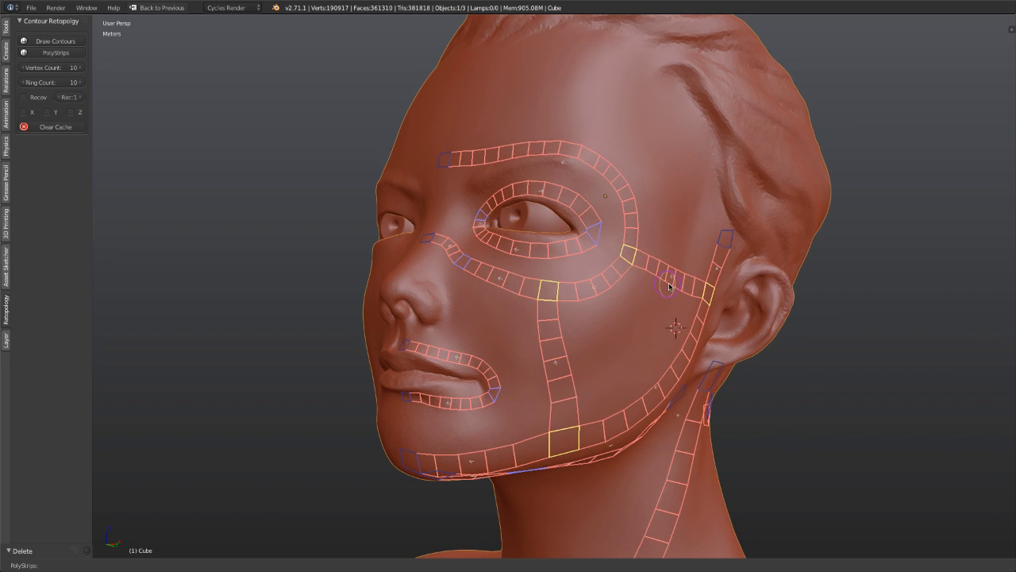
{"action": "mouse_move", "coordinate": [668, 288]}
{"action": "left_mouse_down"}
{"action": "mouse_move", "coordinate": [645, 316]}
{"action": "mouse_move", "coordinate": [572, 358]}
{"action": "left_mouse_up"}
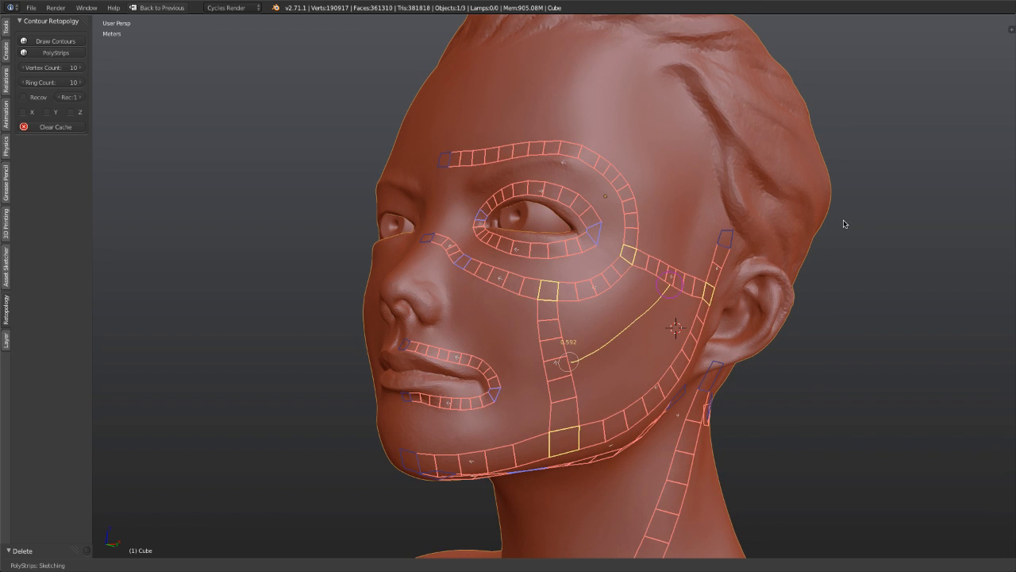
Step: Split the curved cheek strip near its middle and reposition the new junction on the cheek
{"action": "middle_click_drag", "start_coordinate": [787, 239], "coordinate": [750, 262]}
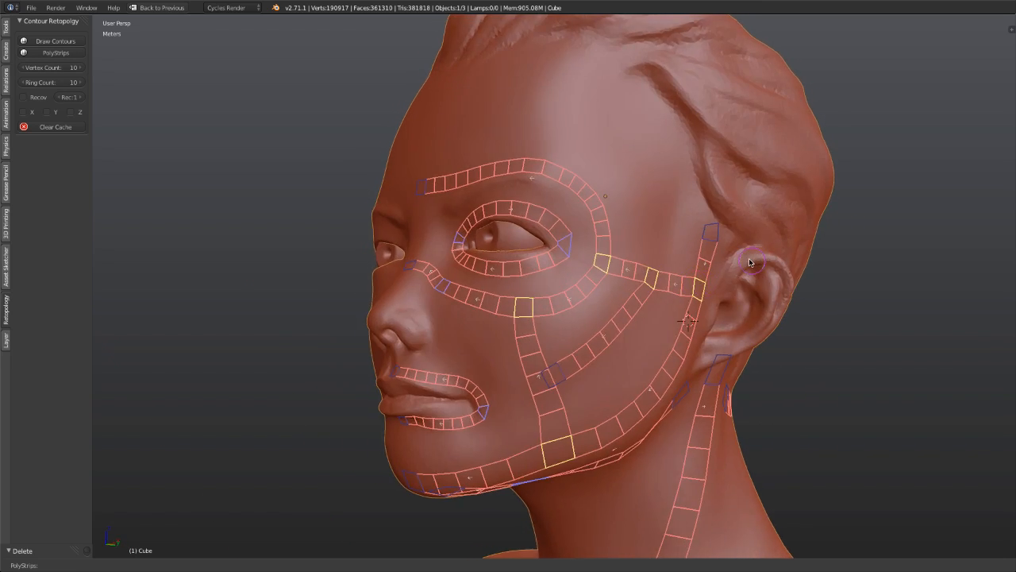
{"action": "left_click", "coordinate": [612, 337]}
{"action": "key", "text": "g"}
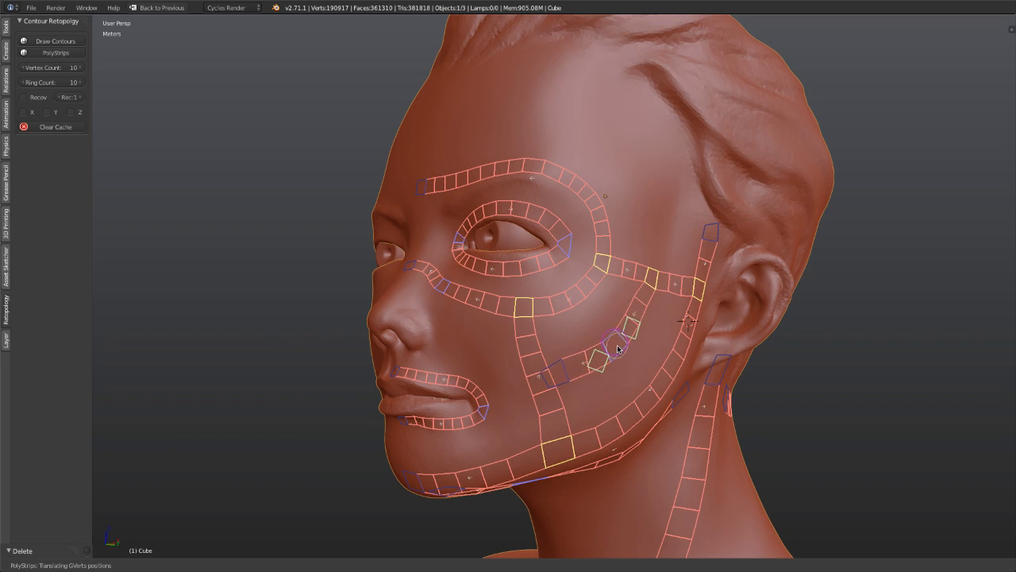
{"action": "left_click", "coordinate": [616, 346]}
{"action": "mouse_move", "coordinate": [677, 292]}
{"action": "middle_mouse_down"}
{"action": "mouse_move", "coordinate": [746, 287]}
{"action": "mouse_move", "coordinate": [668, 354]}
{"action": "middle_mouse_up"}
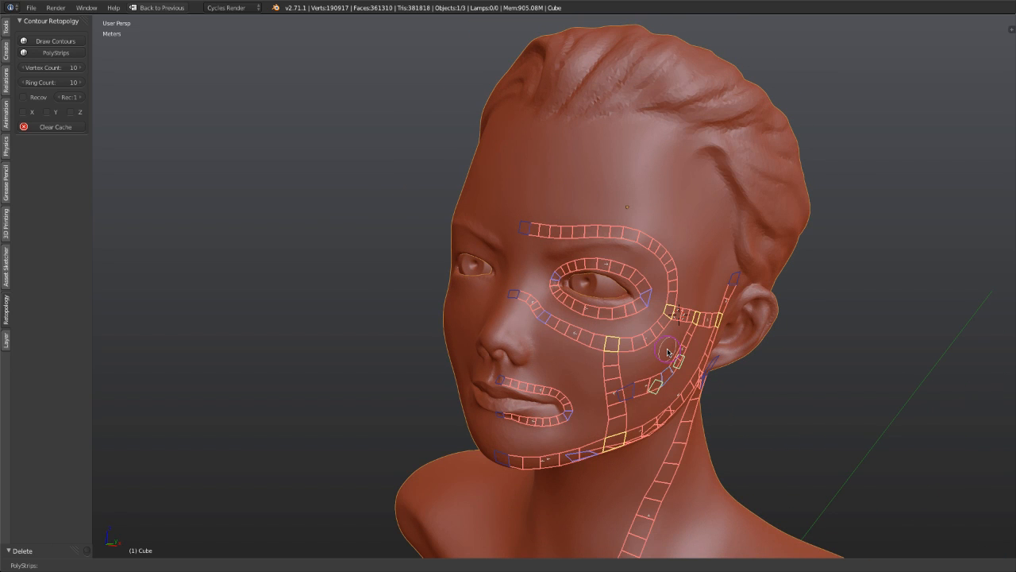
Step: Adjust the curve of the upper eyelid strip by moving its outer control handle toward the temple
{"action": "scroll", "coordinate": [668, 353], "scroll_direction": "up", "scroll_amount": 4}
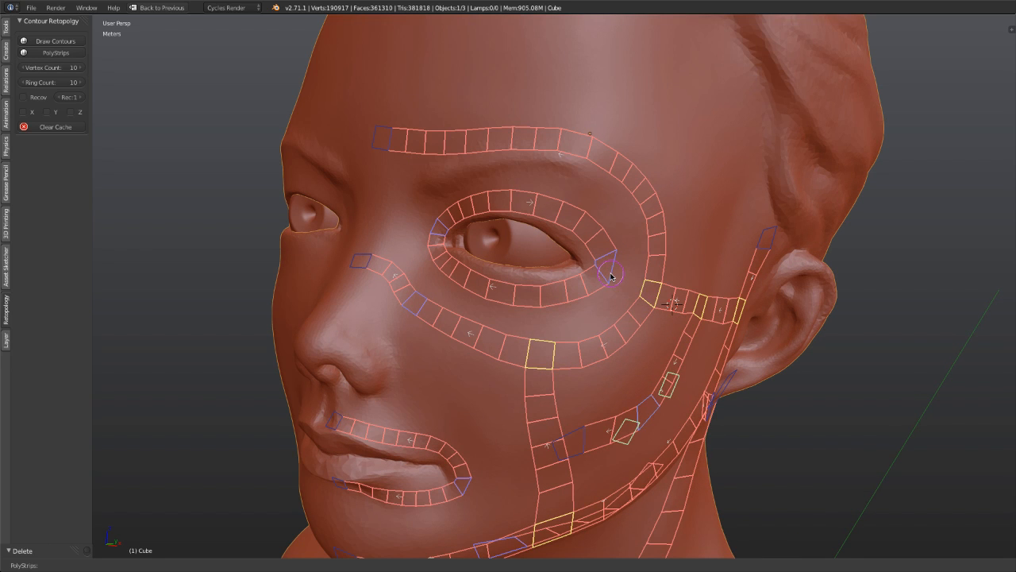
{"action": "middle_click_drag", "start_coordinate": [699, 263], "coordinate": [685, 198]}
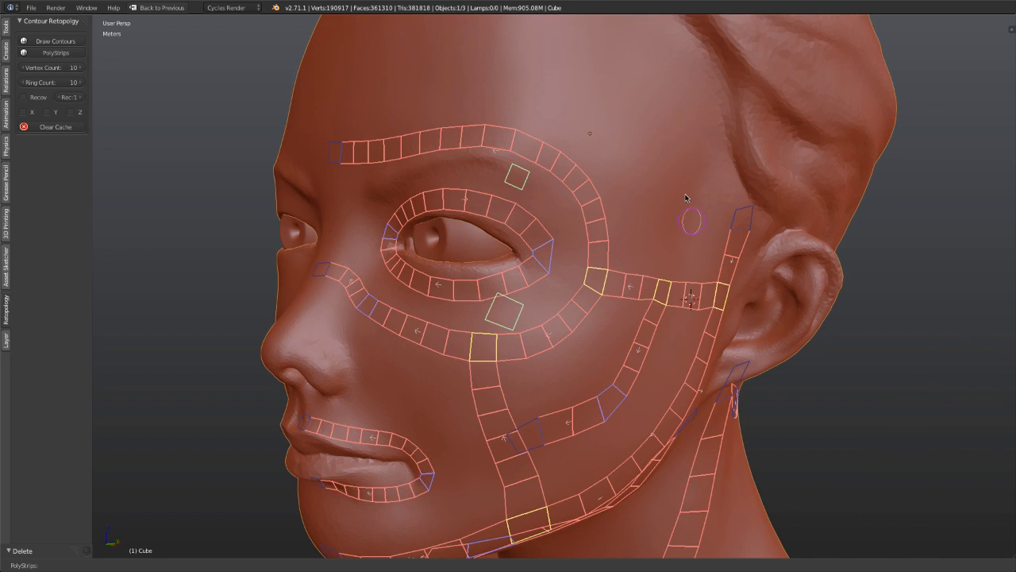
{"action": "right_click", "coordinate": [523, 184]}
{"action": "key", "text": "g"}
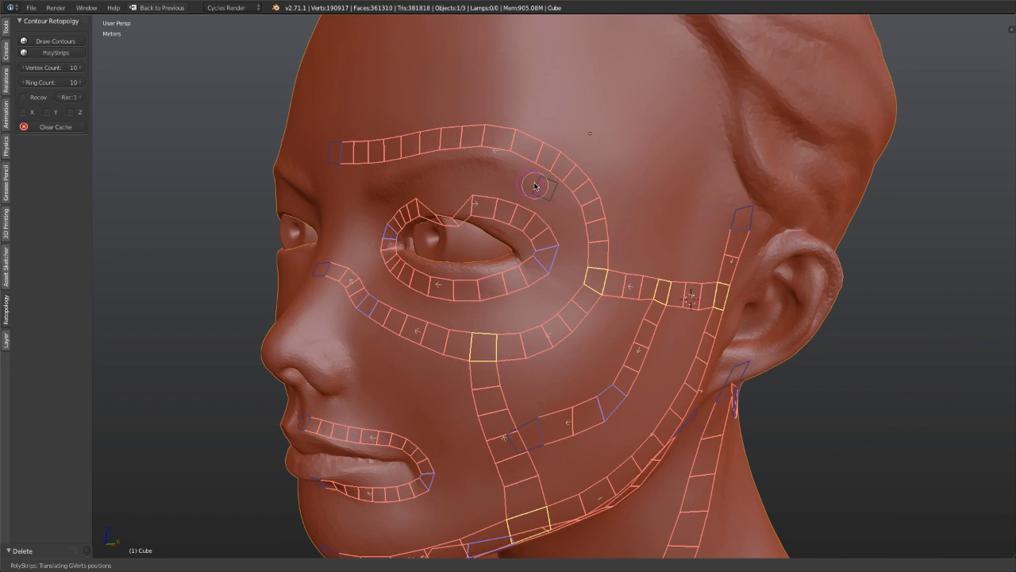
{"action": "left_click", "coordinate": [534, 185]}
{"action": "scroll", "coordinate": [798, 244], "scroll_direction": "down", "scroll_amount": 4}
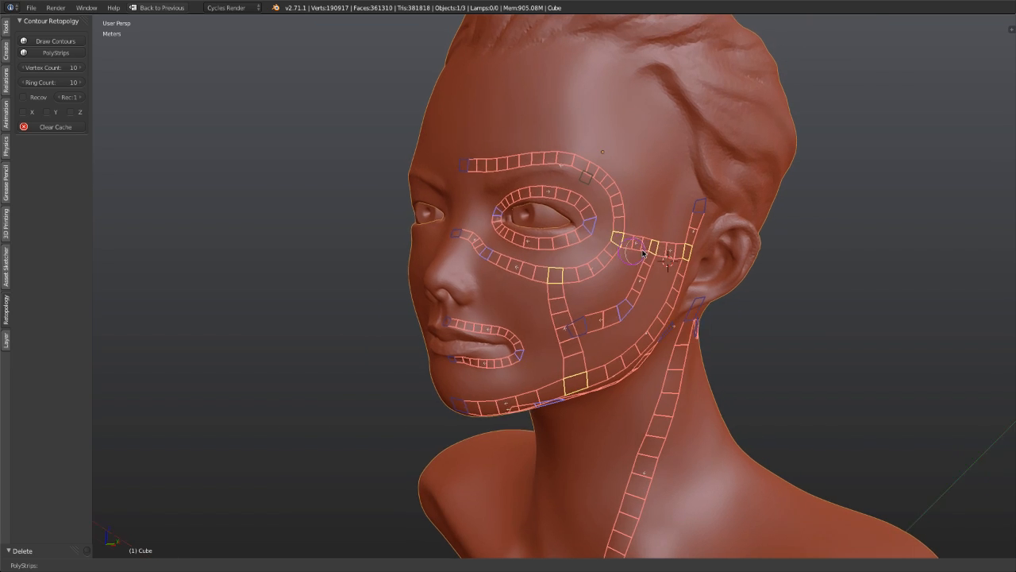
Step: Delete the lower segment of the curved cheek strip and redraw it from the open end to join the vertical cheek strip
{"action": "middle_click_drag", "start_coordinate": [798, 244], "coordinate": [585, 329]}
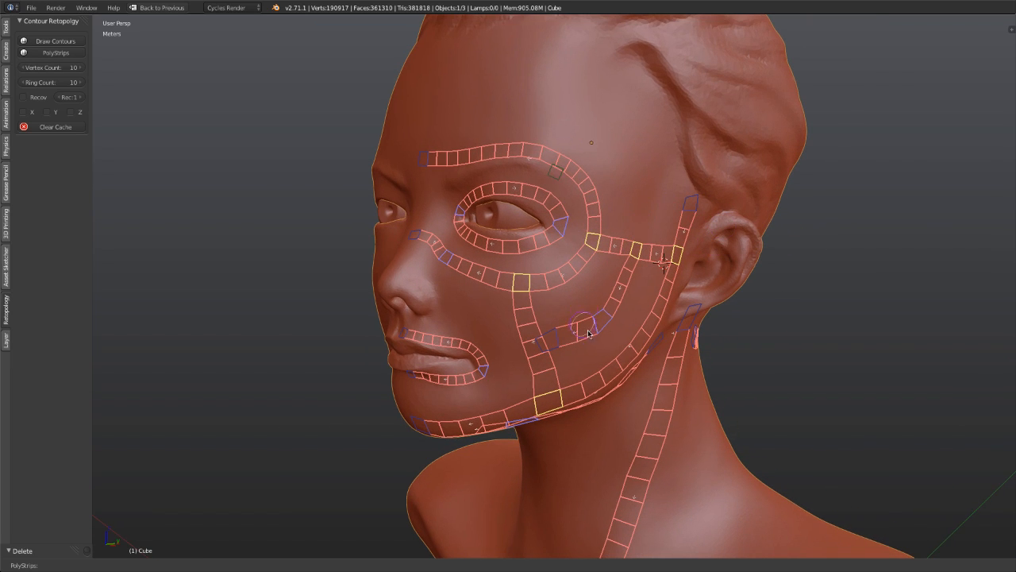
{"action": "right_click", "coordinate": [554, 345]}
{"action": "key", "text": "x"}
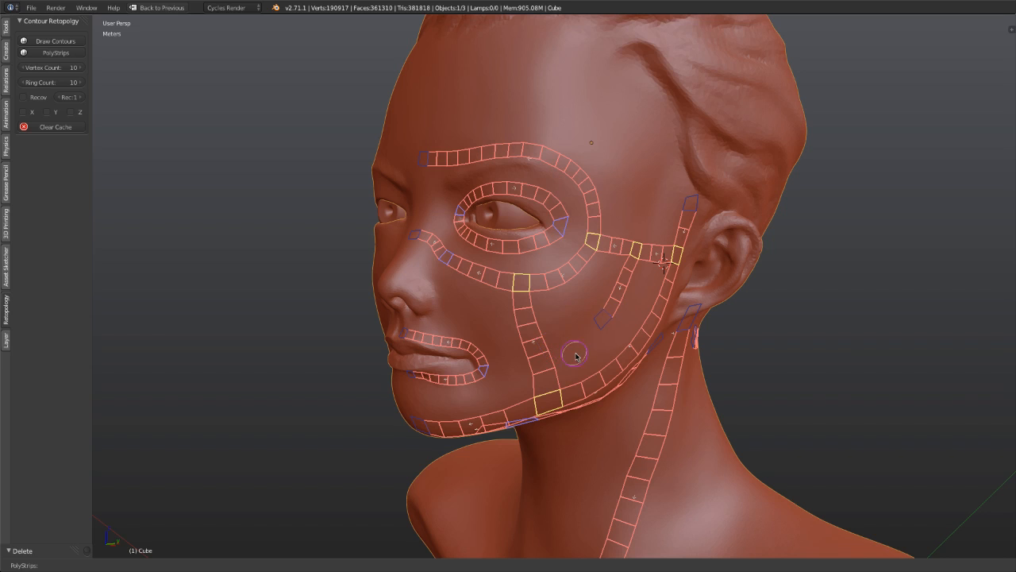
{"action": "scroll", "coordinate": [592, 343], "scroll_direction": "up", "scroll_amount": 1}
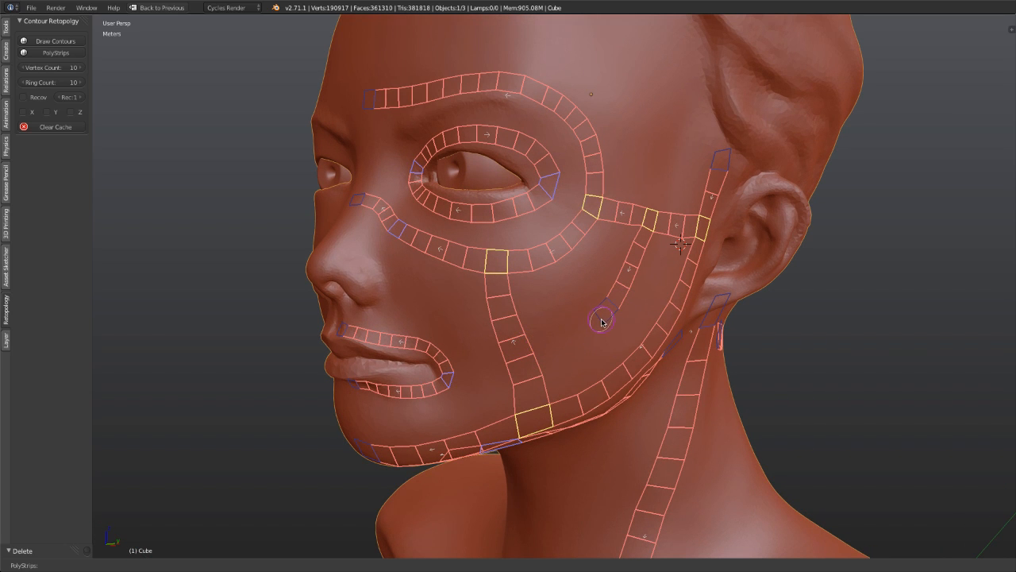
{"action": "mouse_move", "coordinate": [602, 321]}
{"action": "left_mouse_down"}
{"action": "mouse_move", "coordinate": [559, 334]}
{"action": "mouse_move", "coordinate": [612, 345]}
{"action": "left_mouse_up"}
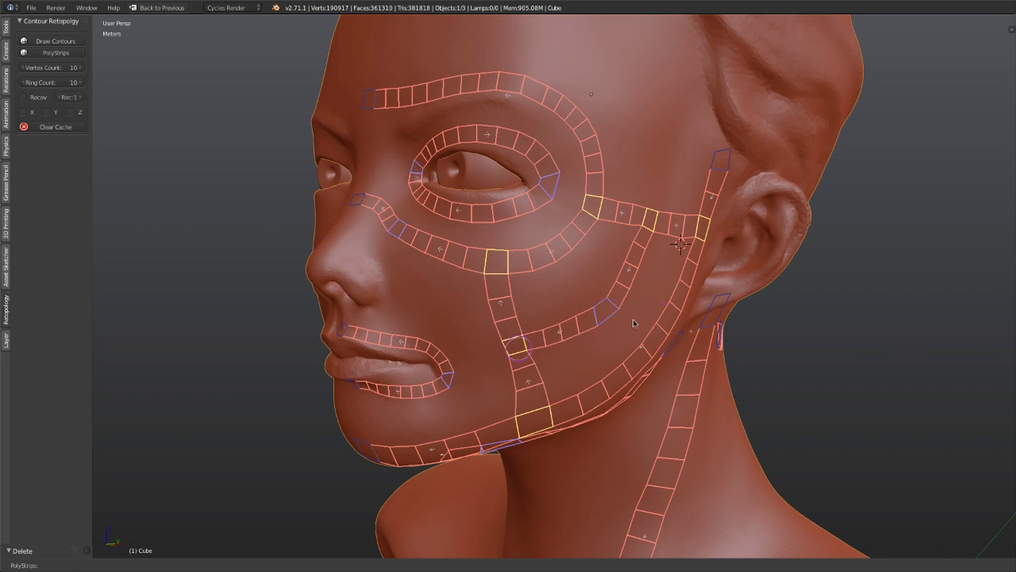
Step: Scale the radius of the junction where the curved strip meets the vertical cheek strip
{"action": "right_click", "coordinate": [515, 347]}
{"action": "key", "text": "s"}
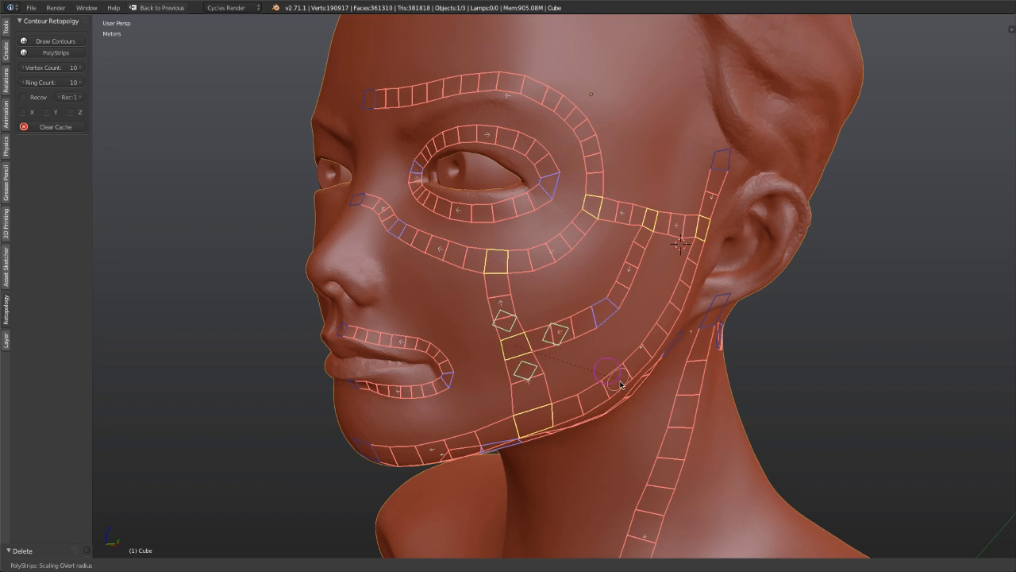
{"action": "left_click", "coordinate": [572, 308]}
Step: Finish the PolyStrips session to convert all the strips into a mesh object and check it around the face
{"action": "middle_click_drag", "start_coordinate": [838, 243], "coordinate": [751, 277]}
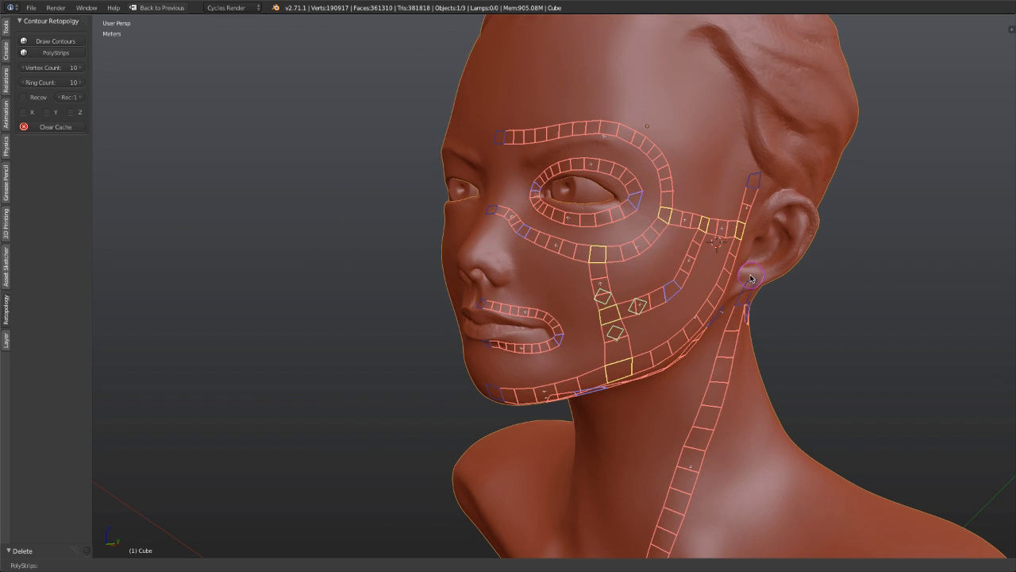
{"action": "scroll", "coordinate": [751, 278], "scroll_direction": "down", "scroll_amount": 3}
{"action": "middle_click_drag", "start_coordinate": [671, 276], "coordinate": [705, 267]}
{"action": "scroll", "coordinate": [706, 267], "scroll_direction": "up", "scroll_amount": 2}
{"action": "scroll", "coordinate": [722, 312], "scroll_direction": "up", "scroll_amount": 1}
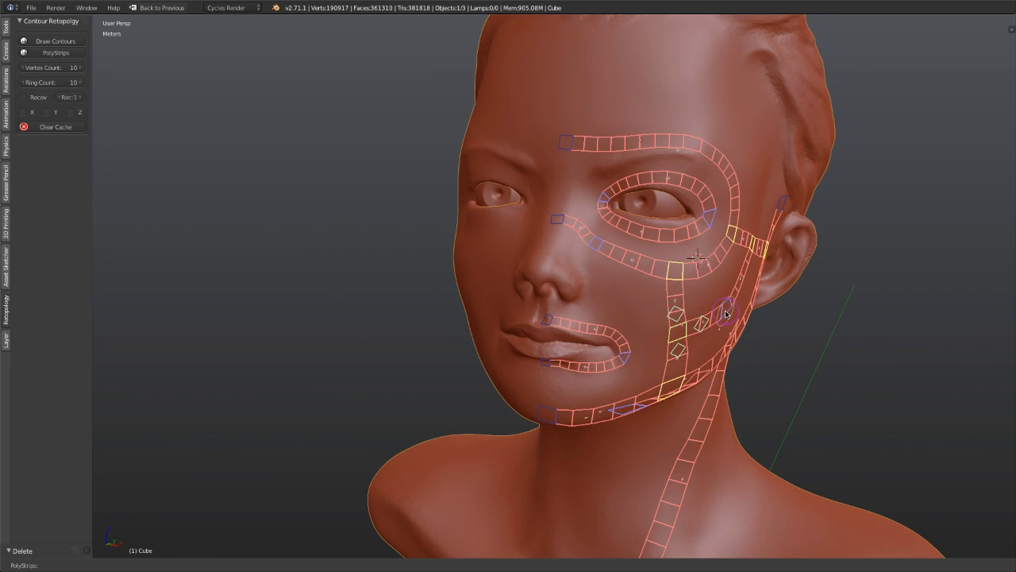
{"action": "key", "text": "Return"}
{"action": "middle_click_drag", "start_coordinate": [725, 310], "coordinate": [682, 324]}
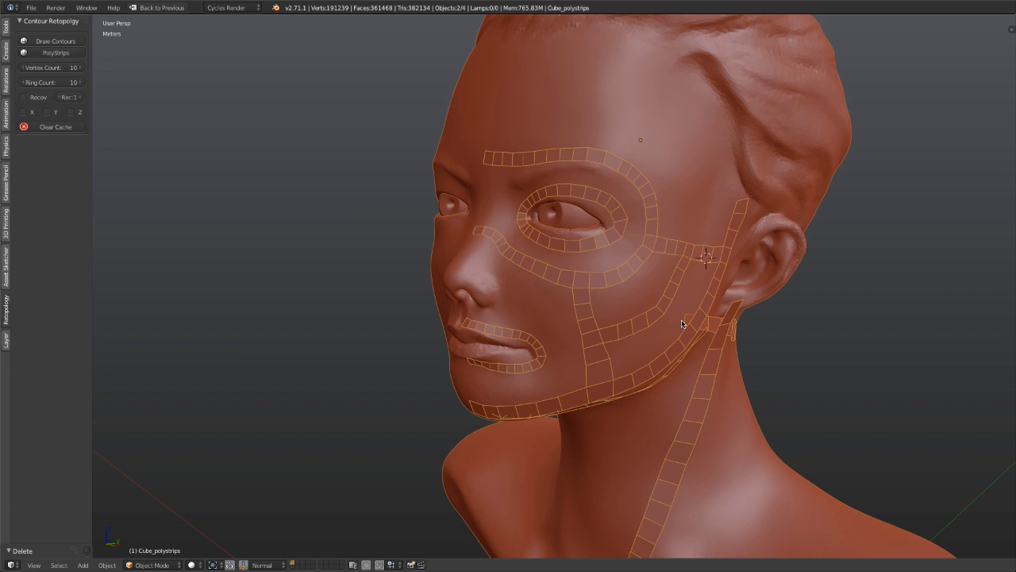
{"action": "mouse_move", "coordinate": [642, 338]}
{"action": "middle_mouse_down"}
{"action": "mouse_move", "coordinate": [735, 343]}
{"action": "mouse_move", "coordinate": [679, 317]}
{"action": "middle_mouse_up"}
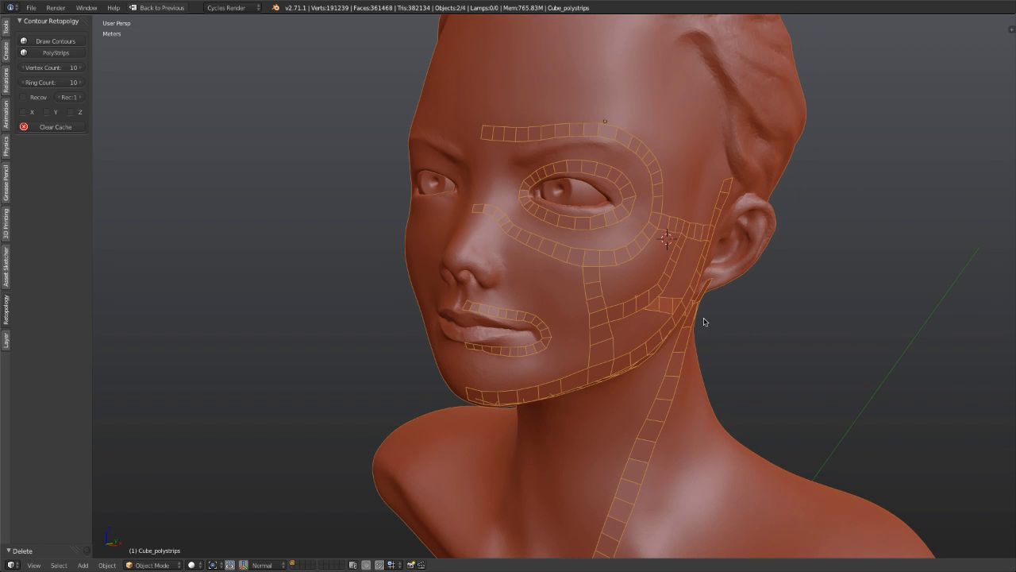